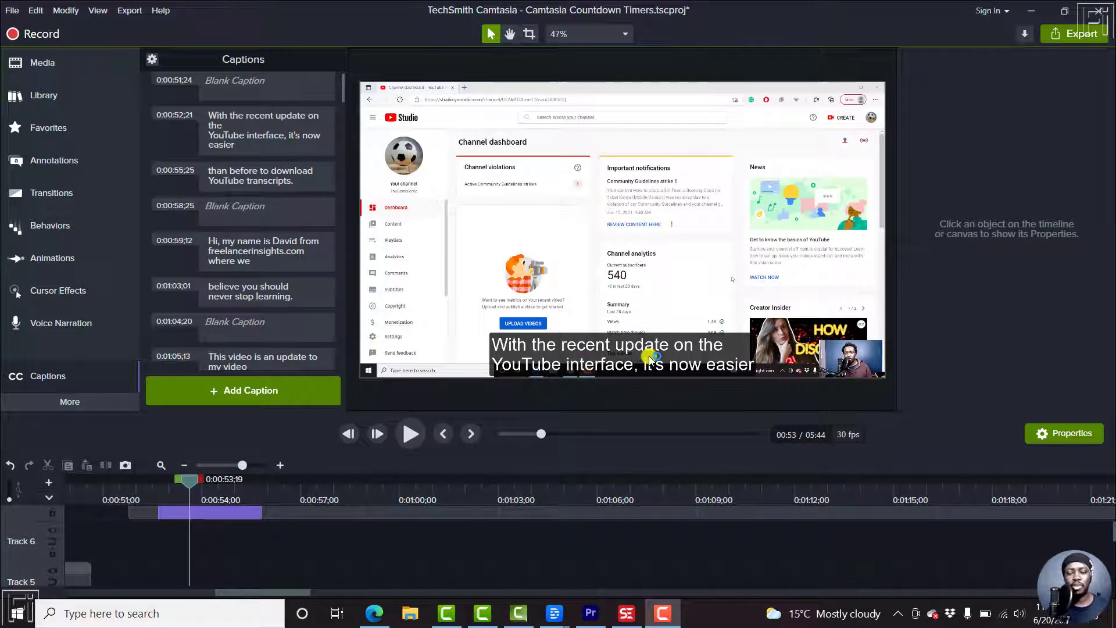
pyautogui.click(426, 510)
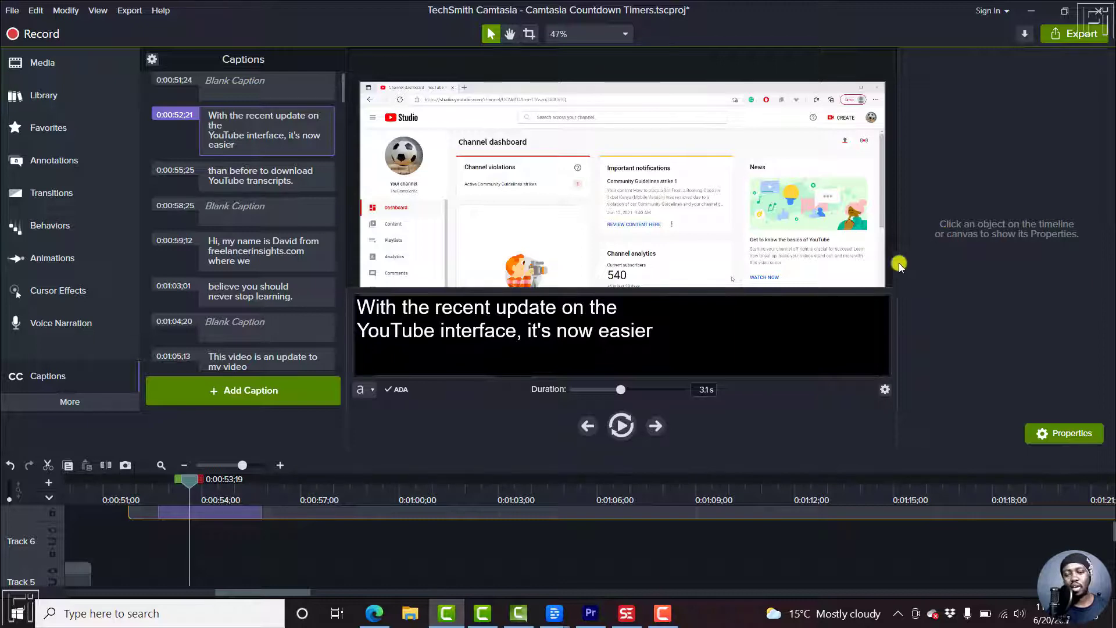
pyautogui.rightClick(745, 543)
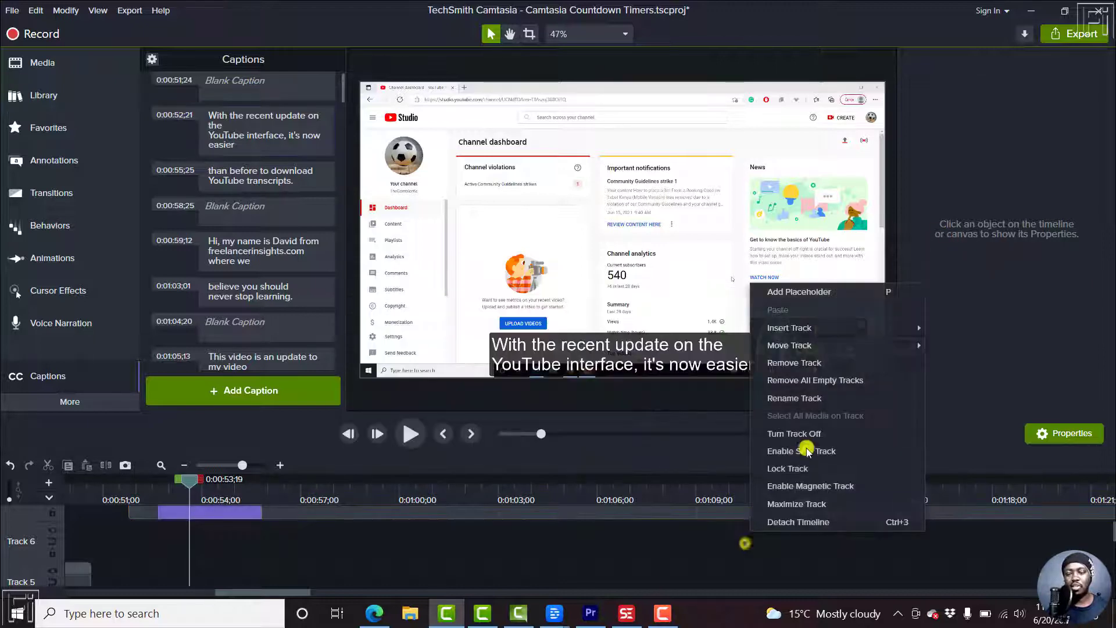
pyautogui.click(599, 541)
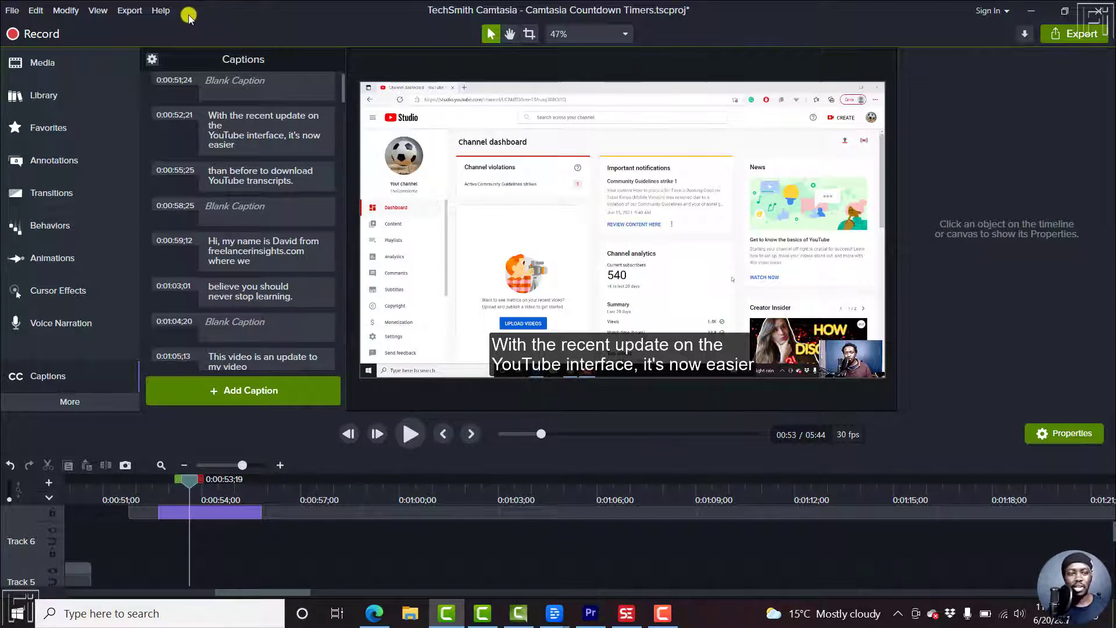
# Step: Review the advanced program preferences, including the hardware acceleration setting, and close them without changes
pyautogui.click(36, 11)
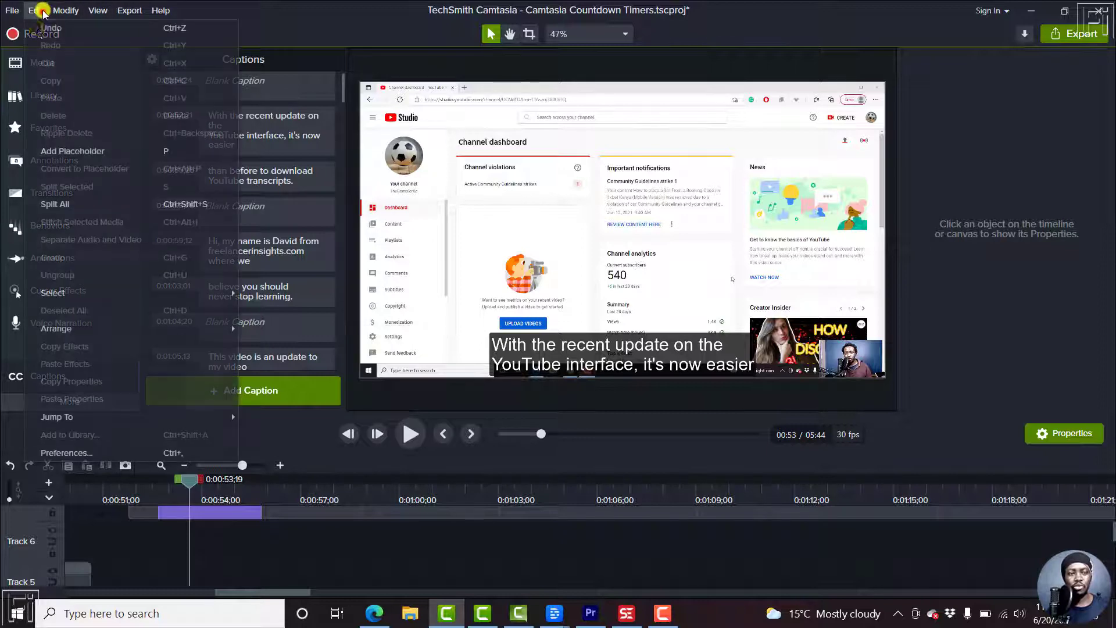
pyautogui.click(90, 452)
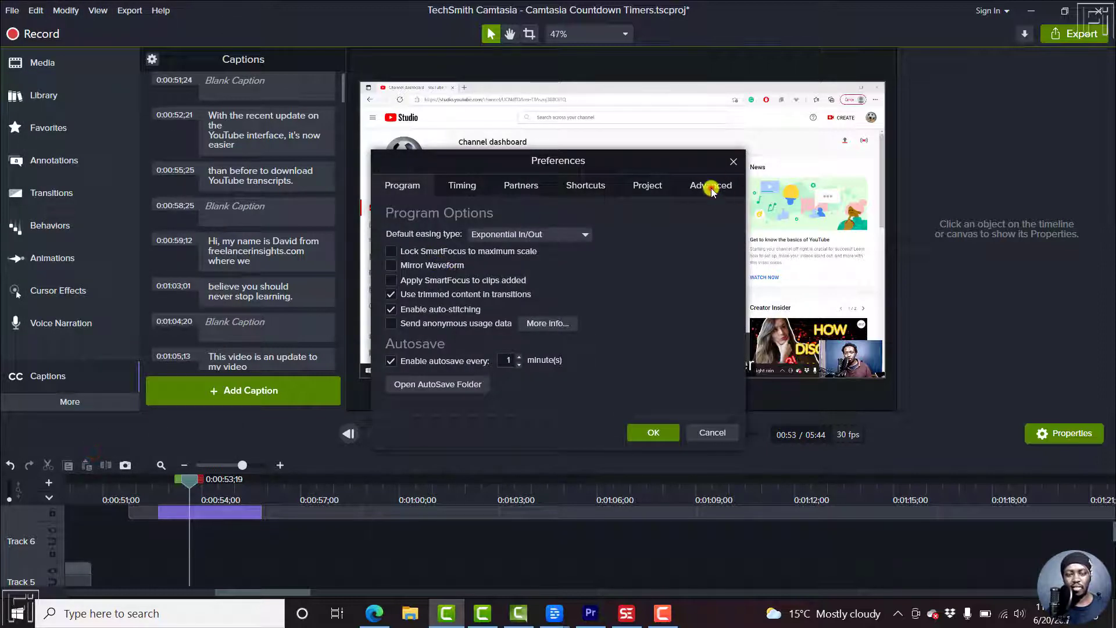
pyautogui.click(712, 192)
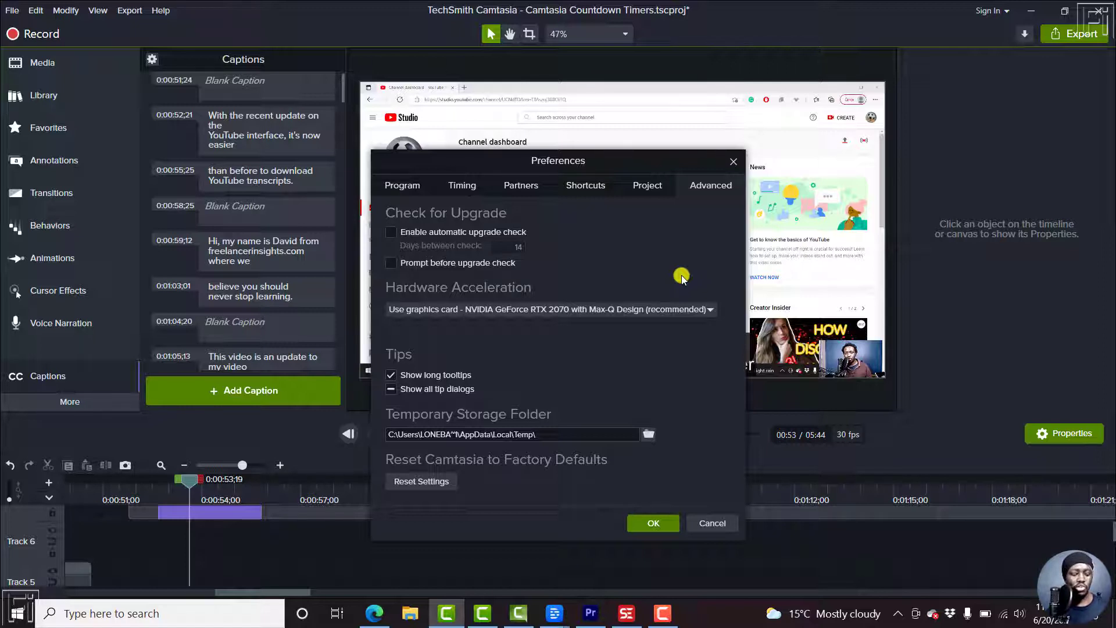
pyautogui.click(734, 161)
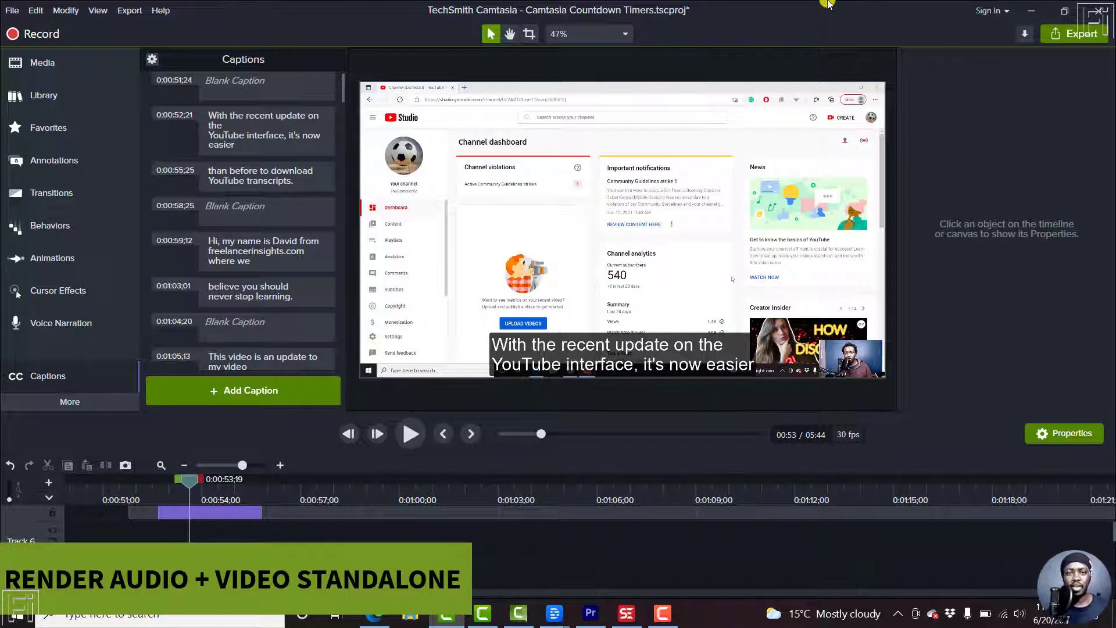
# Step: Review the custom production settings for an MP4 Smart Player export, covering size, video, audio and output options, without producing the video
pyautogui.click(1062, 36)
pyautogui.click(1012, 65)
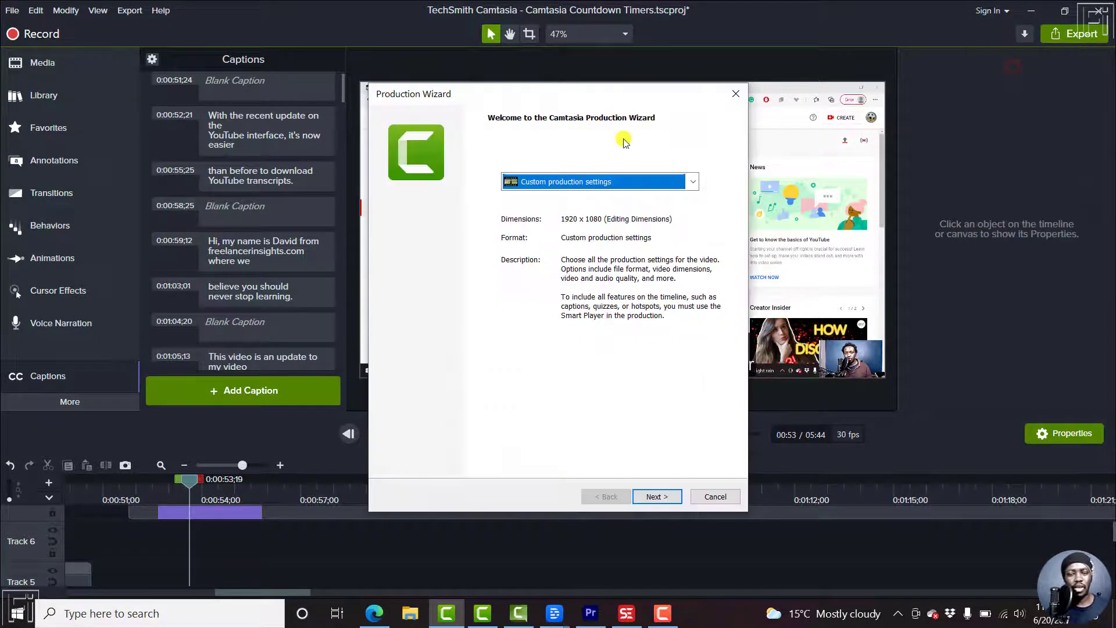
pyautogui.click(659, 497)
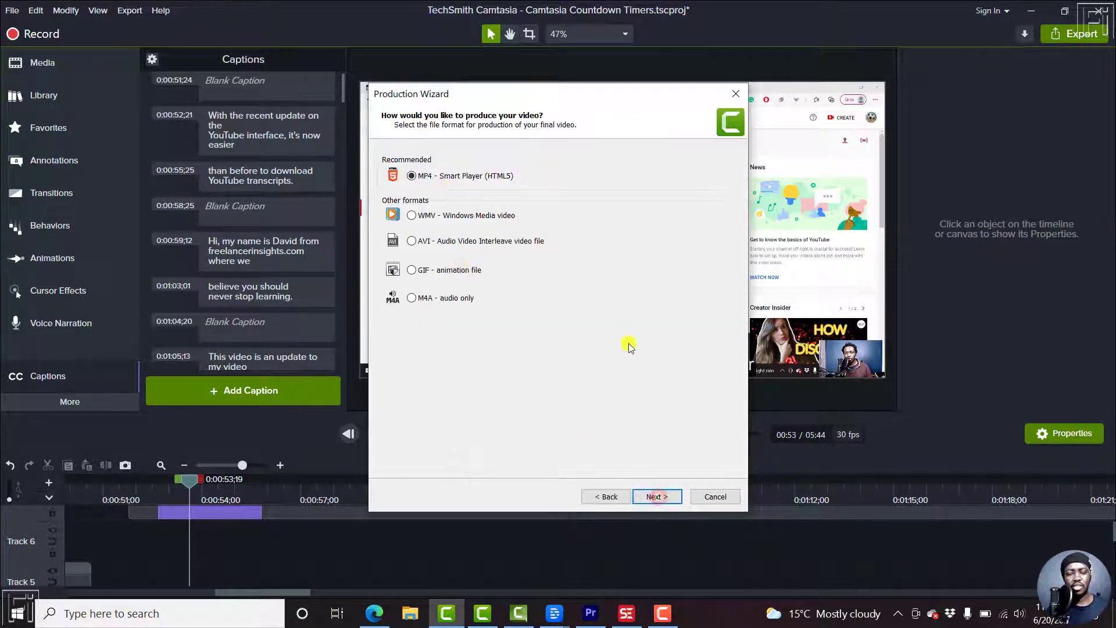
pyautogui.click(660, 497)
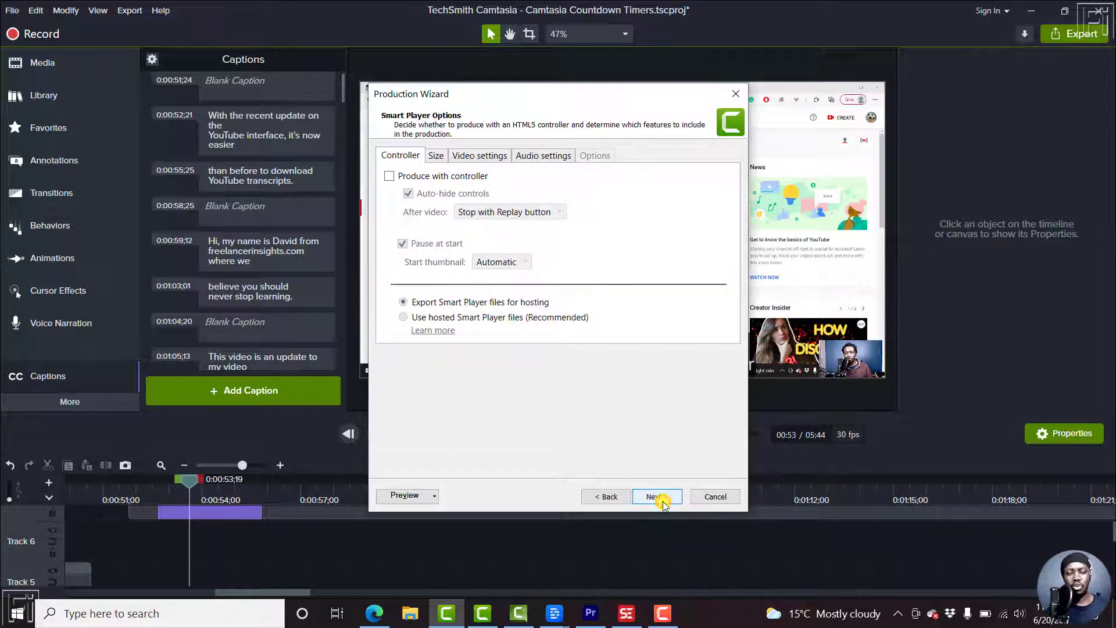
pyautogui.click(437, 154)
pyautogui.click(479, 156)
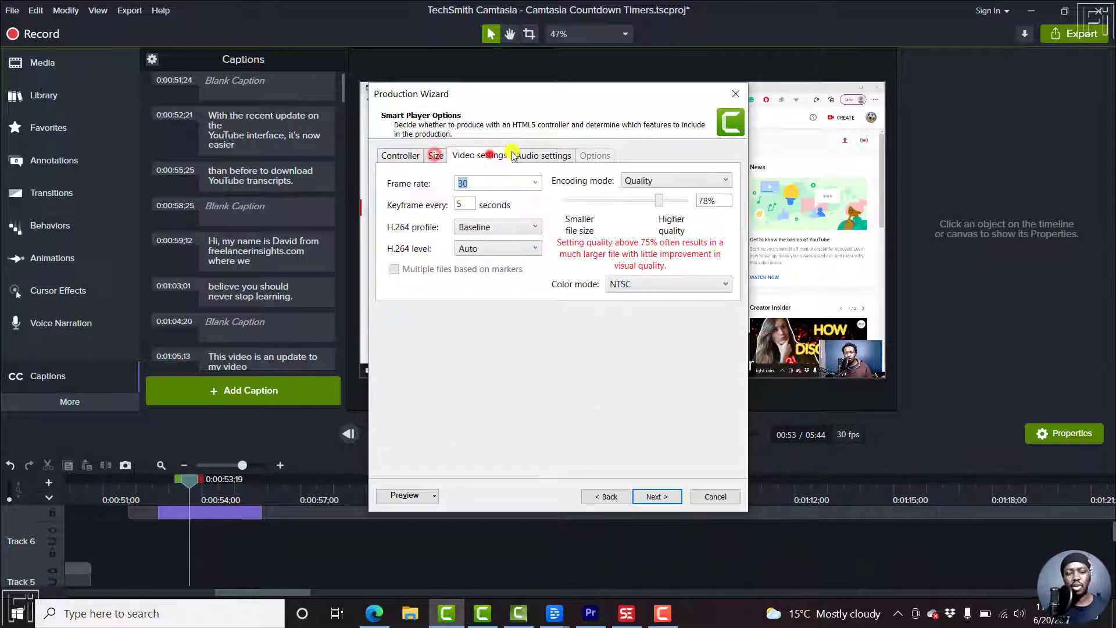
pyautogui.click(543, 155)
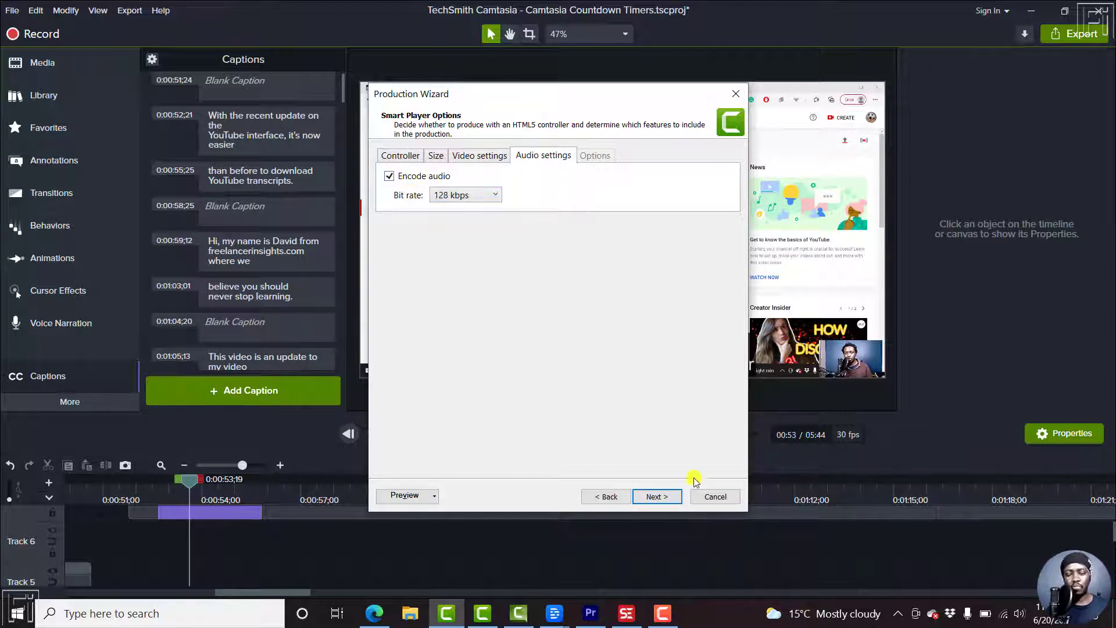
pyautogui.click(654, 497)
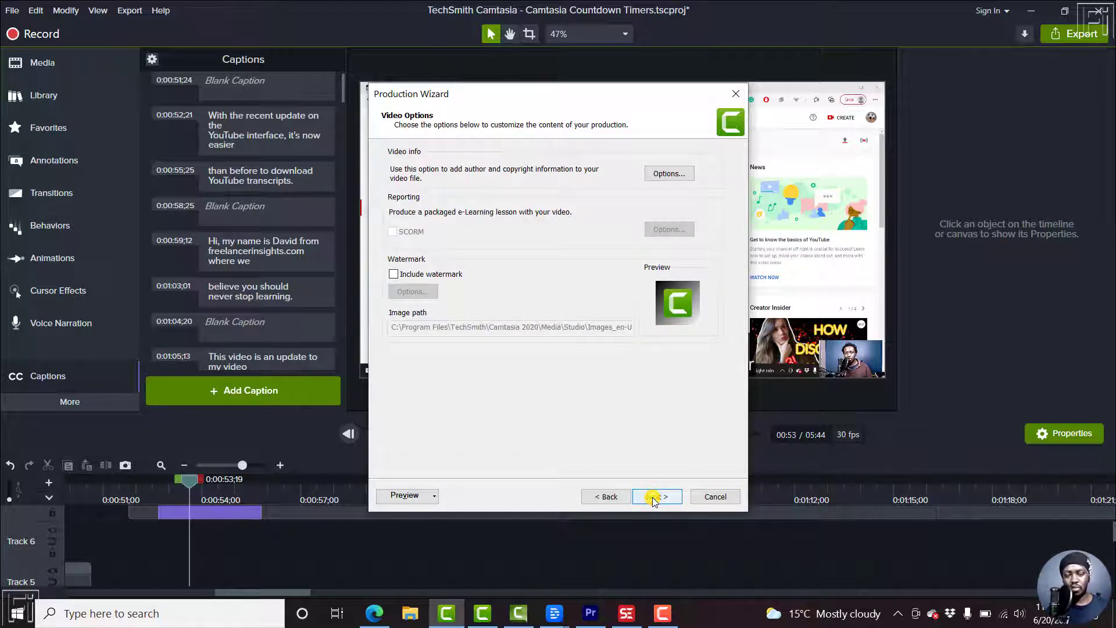
pyautogui.click(654, 497)
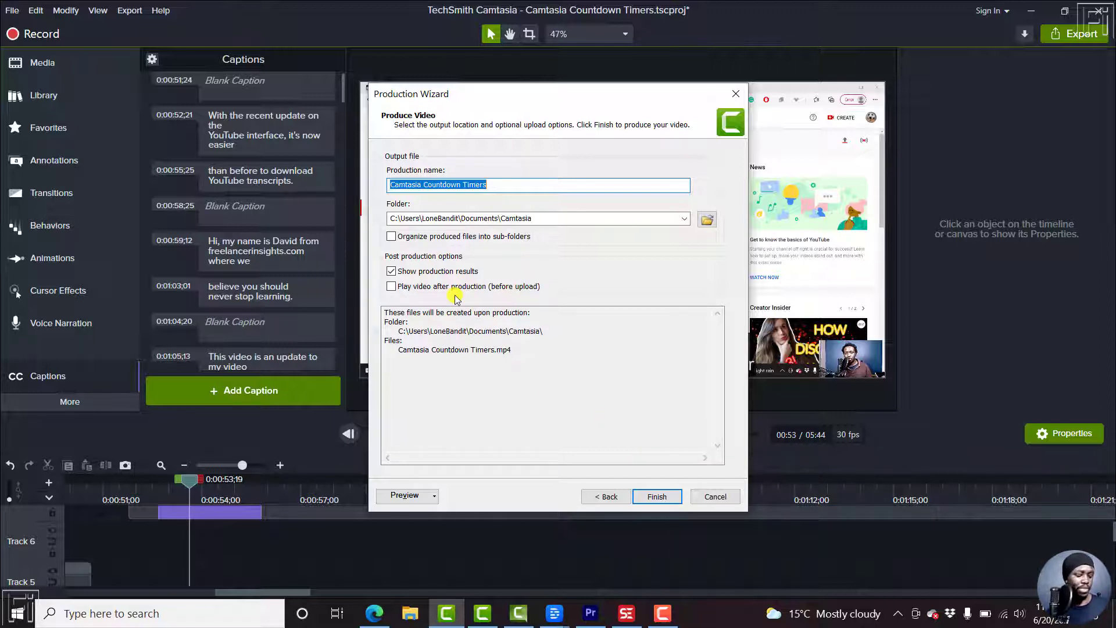
pyautogui.click(735, 94)
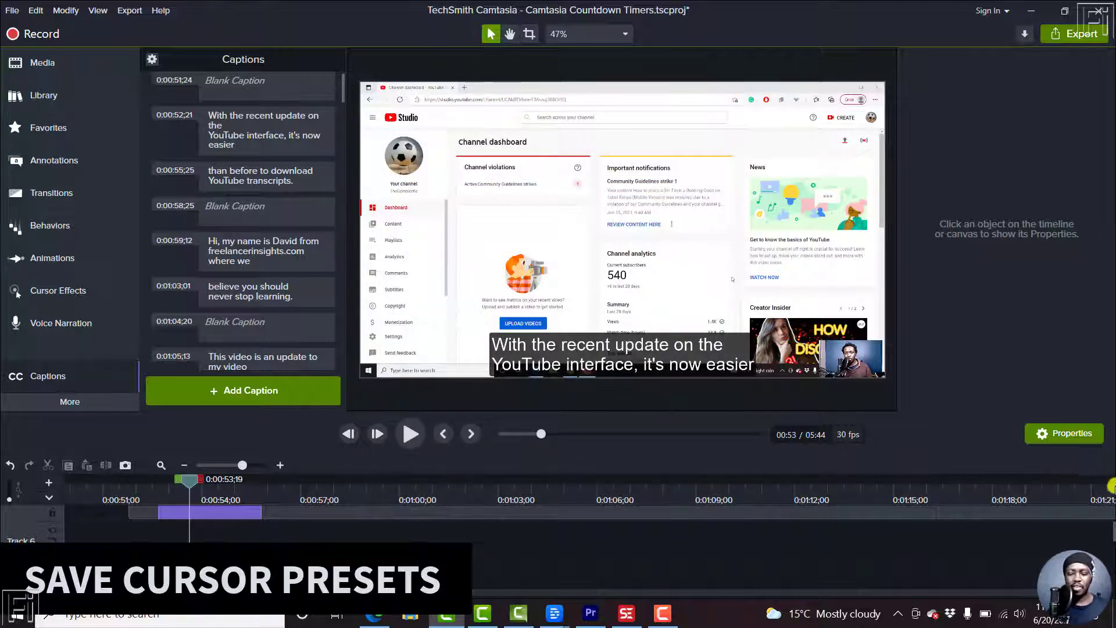
# Step: Add the Highlight cursor effect to the screen recording clip on Track 1 and set its size to 15
pyautogui.moveTo(1114, 532); pyautogui.dragTo(1112, 573)
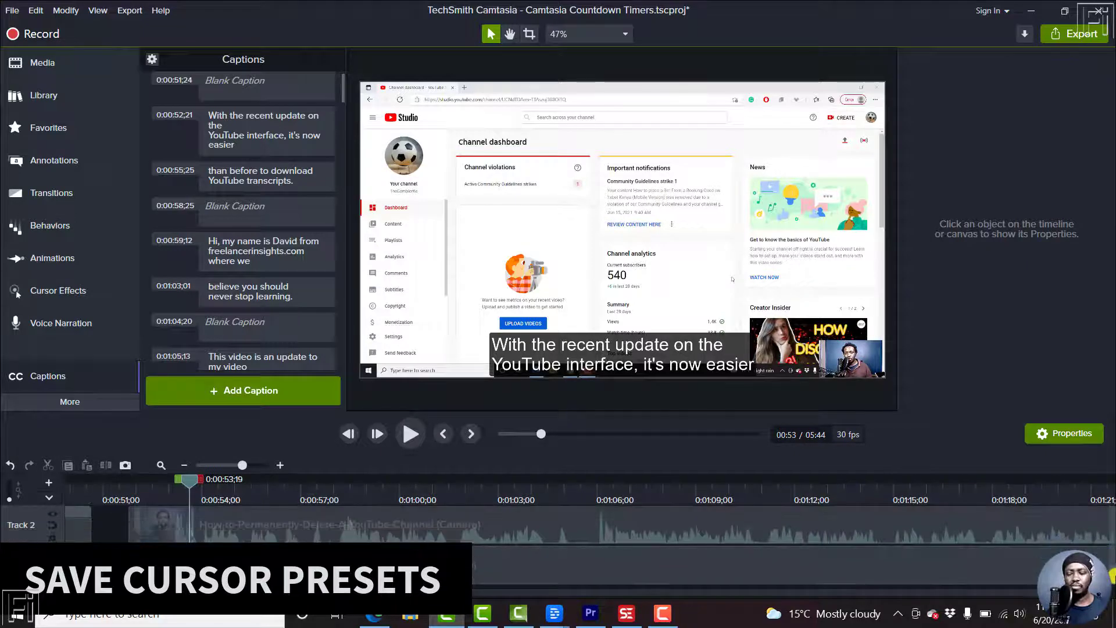
pyautogui.click(391, 570)
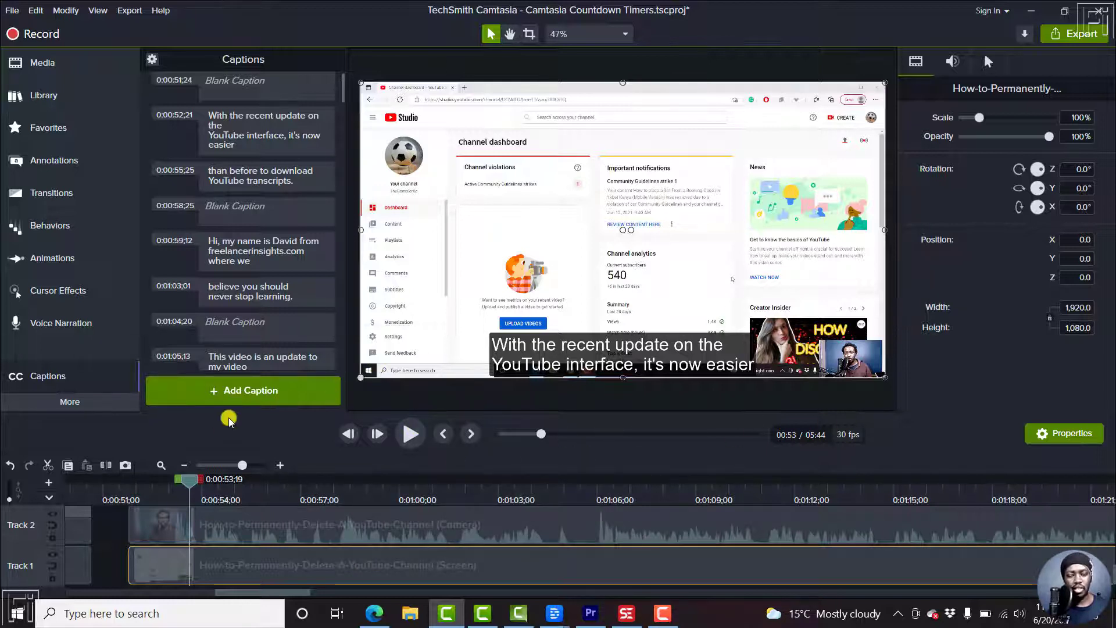
pyautogui.moveTo(191, 480); pyautogui.dragTo(237, 490)
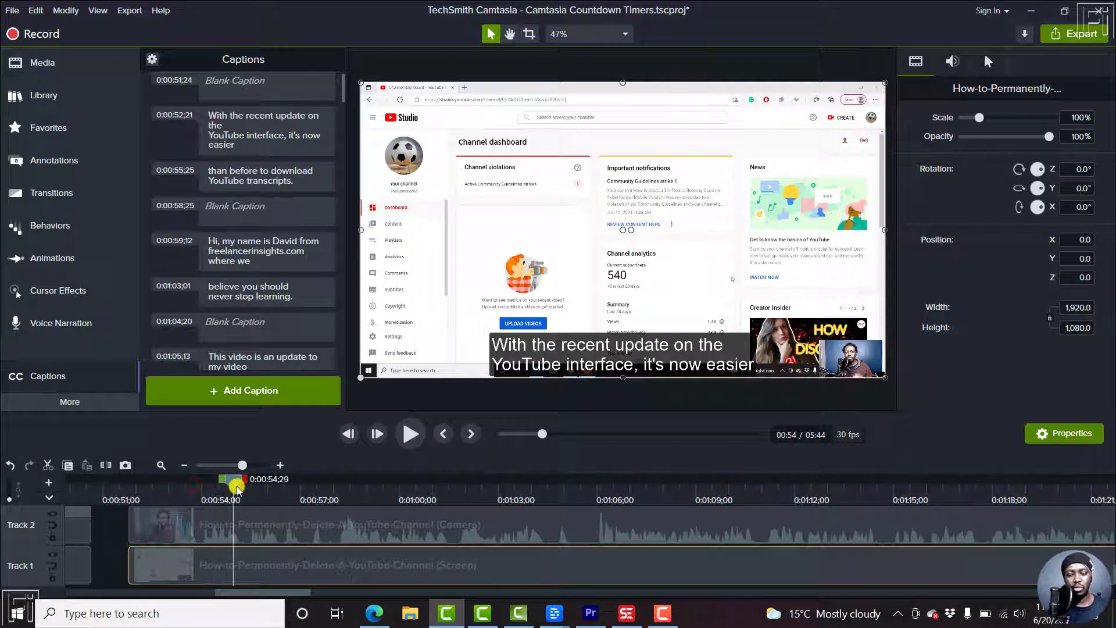
pyautogui.click(54, 292)
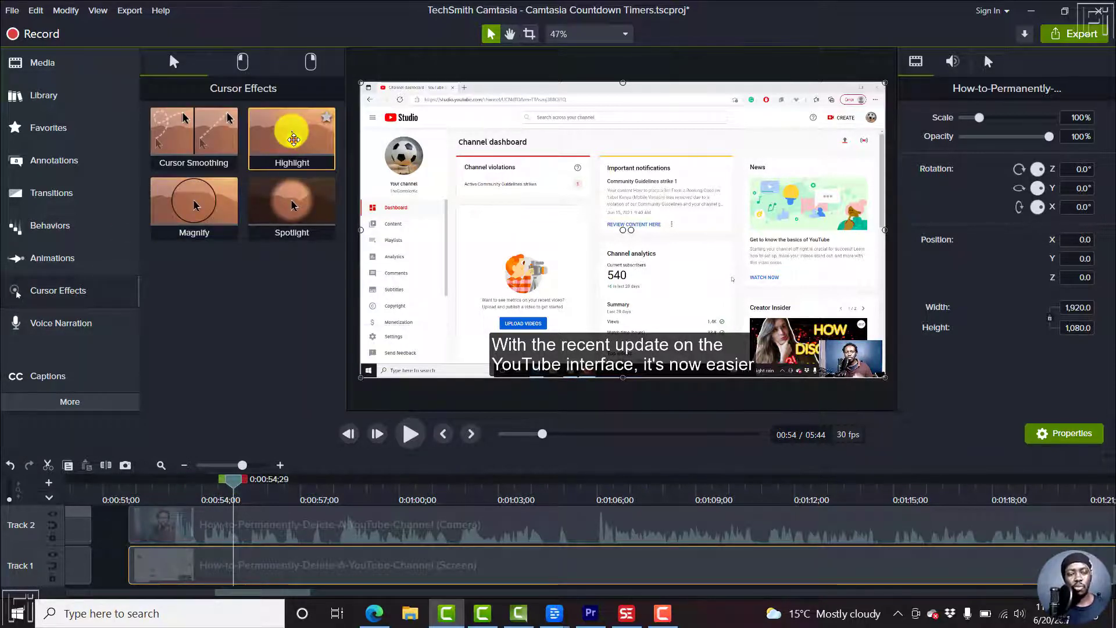
pyautogui.moveTo(293, 139); pyautogui.dragTo(267, 565)
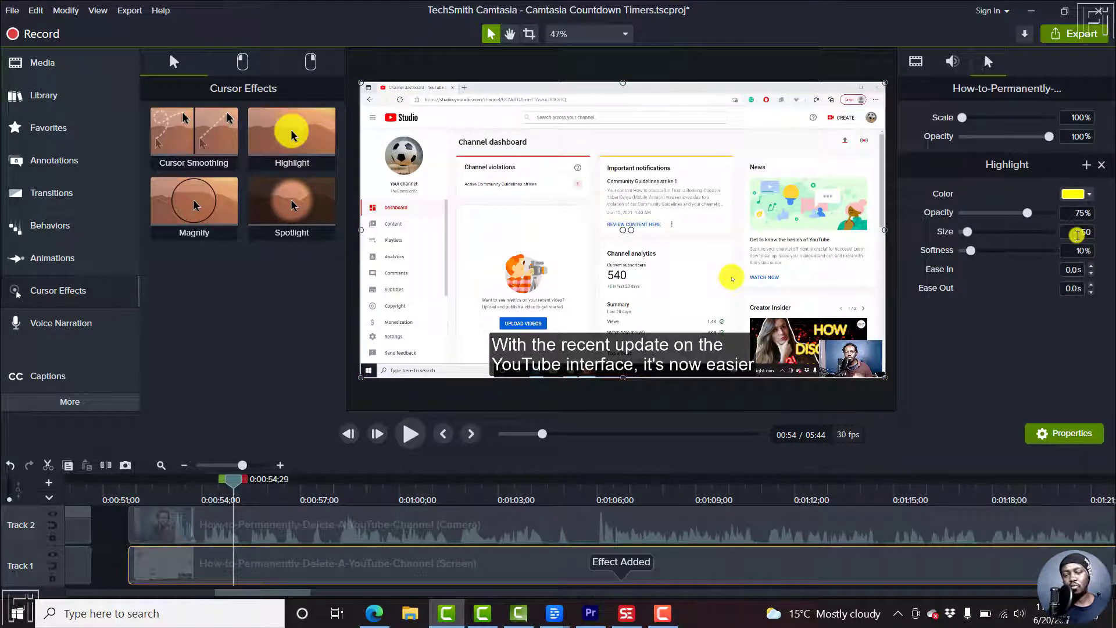
pyautogui.click(1078, 232)
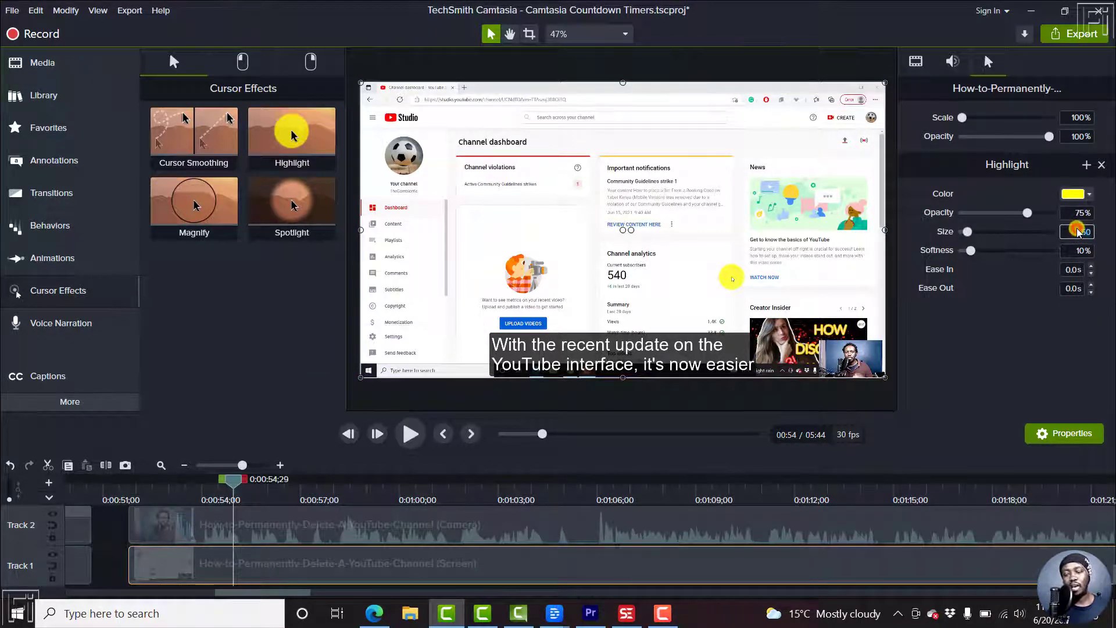
pyautogui.write('15')
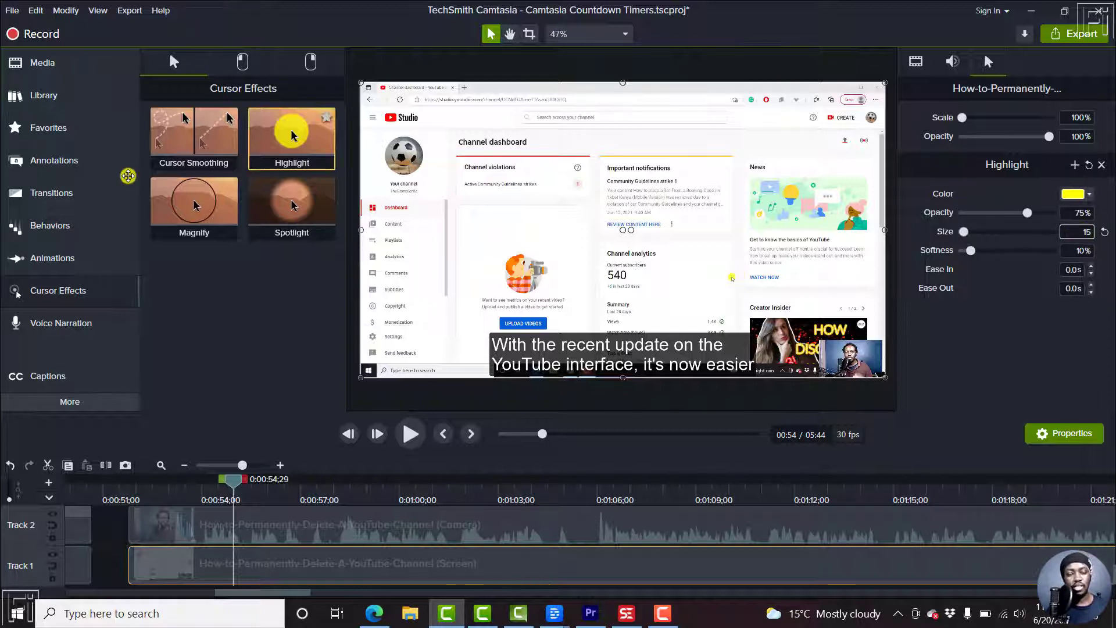
# Step: Add the Rings effect for left clicks and the Rings effect for right clicks to the screen recording clip on Track 1
pyautogui.click(247, 63)
pyautogui.moveTo(197, 136); pyautogui.dragTo(272, 555)
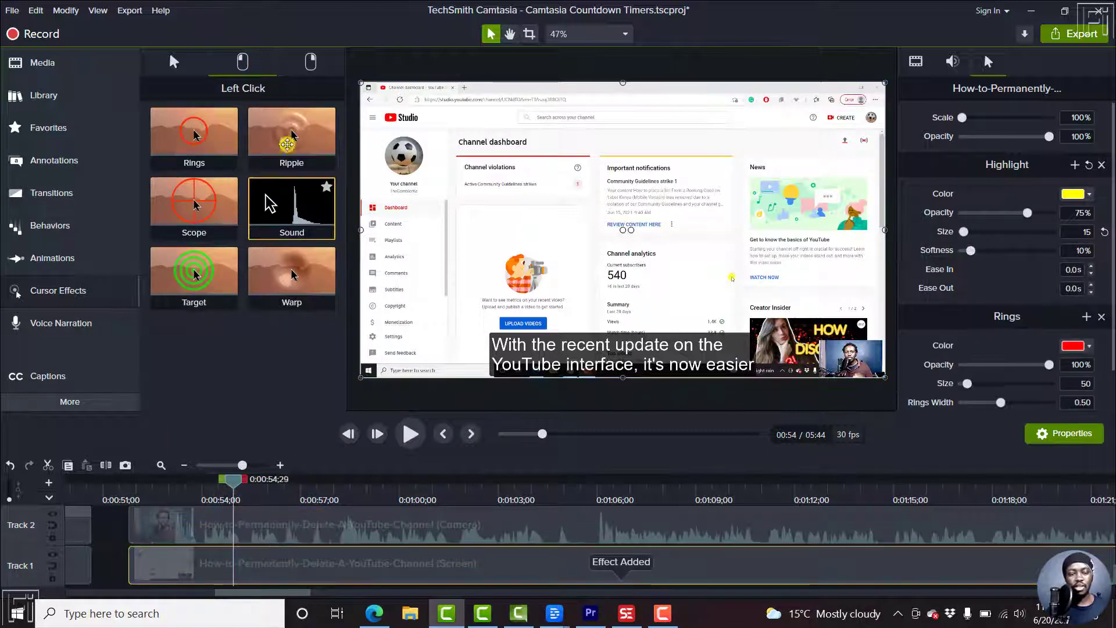
pyautogui.click(310, 62)
pyautogui.moveTo(184, 209); pyautogui.dragTo(319, 560)
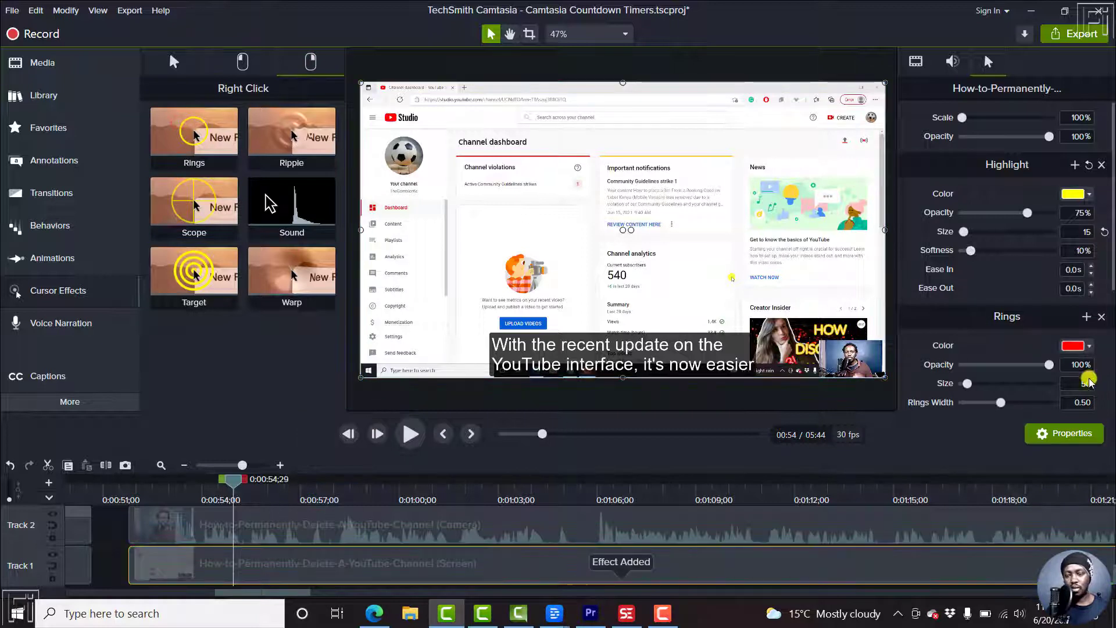
# Step: Set the size of both the red and the yellow Rings effects to 15 and deselect the clip
pyautogui.doubleClick(1079, 385)
pyautogui.write('1')
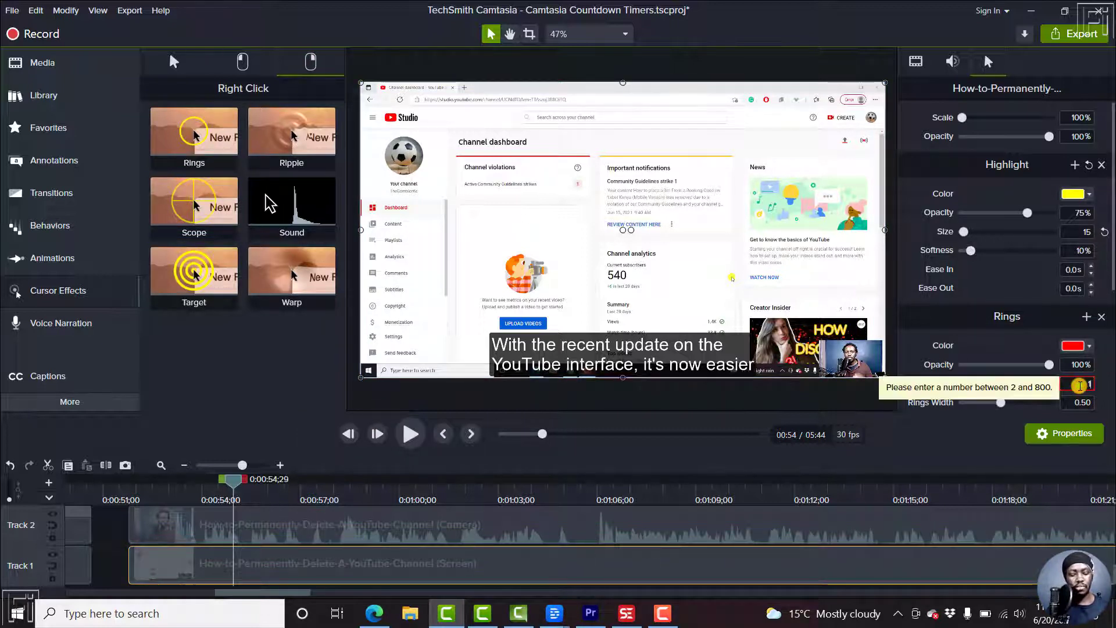
pyautogui.write('5')
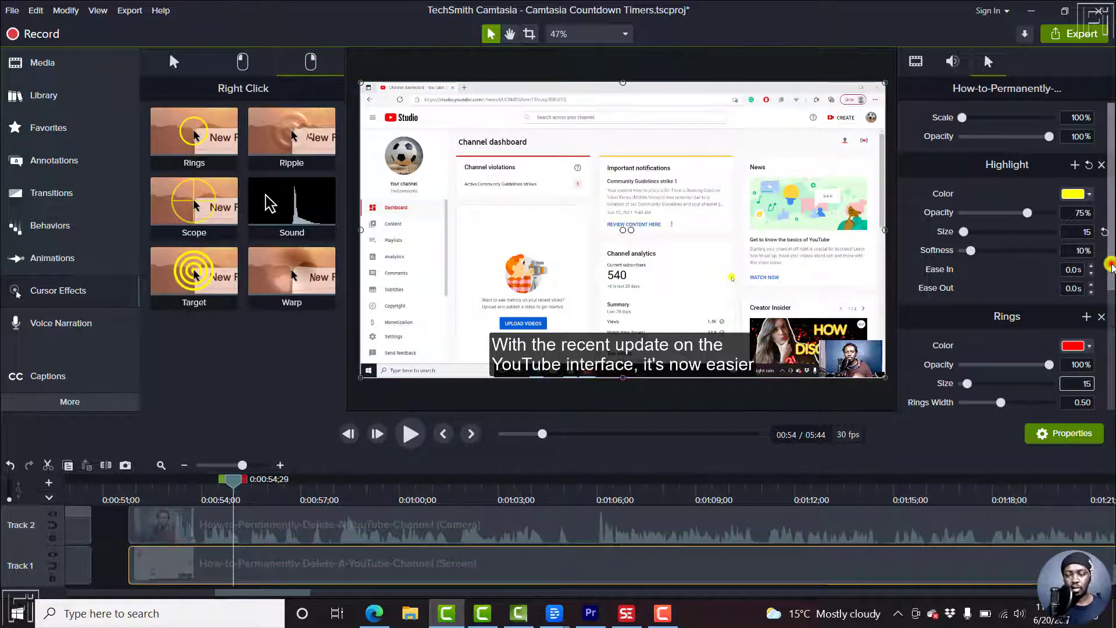
pyautogui.scroll(-3, 1081, 349)
pyautogui.doubleClick(1073, 386)
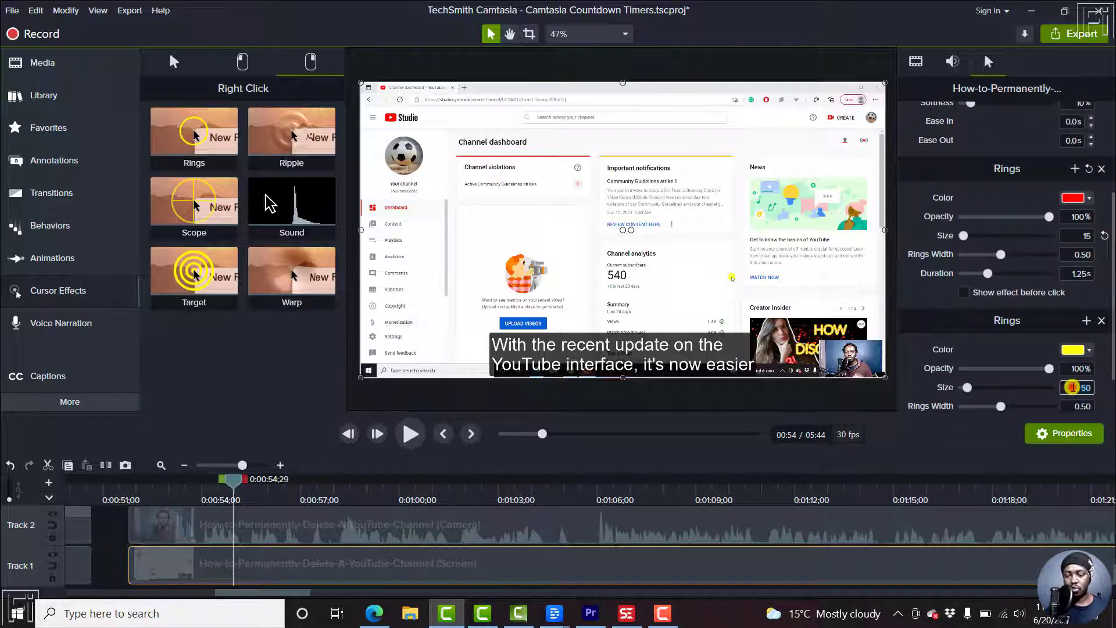
pyautogui.write('15')
pyautogui.press('Return')
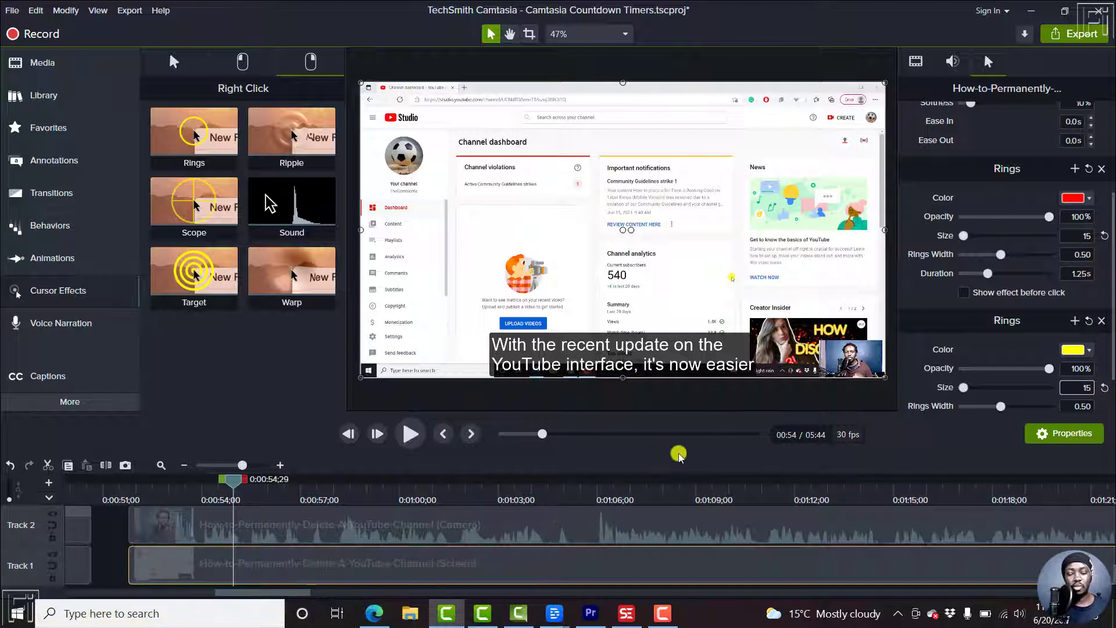
pyautogui.click(599, 462)
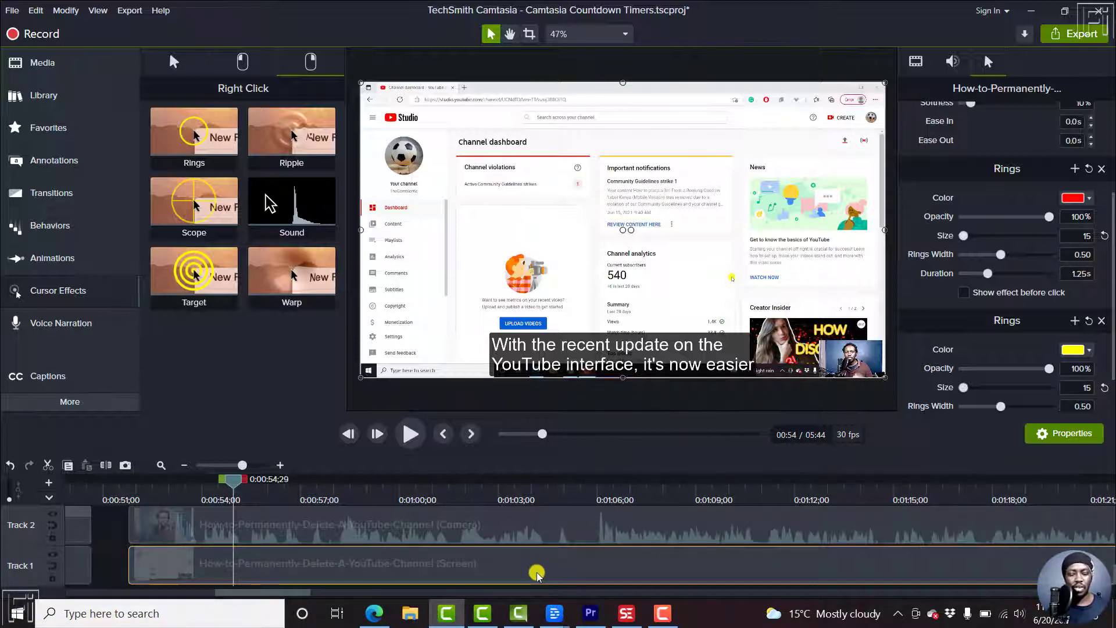
pyautogui.click(620, 472)
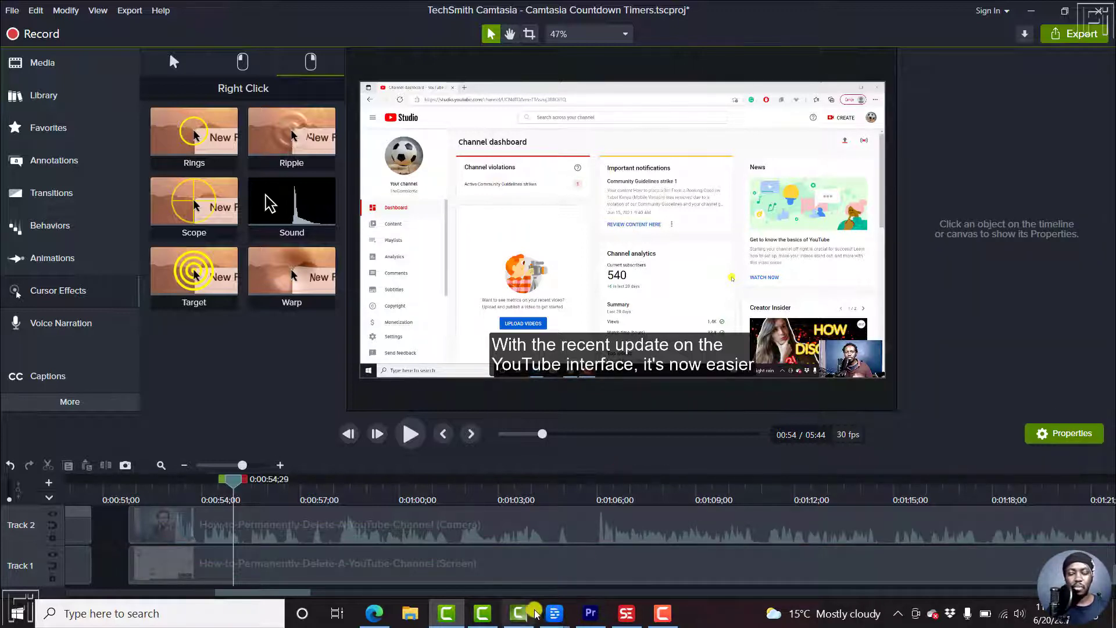
# Step: Switch to Camtasia Studio, examine the file types offered for saving the audio, and cancel the save
pyautogui.click(519, 613)
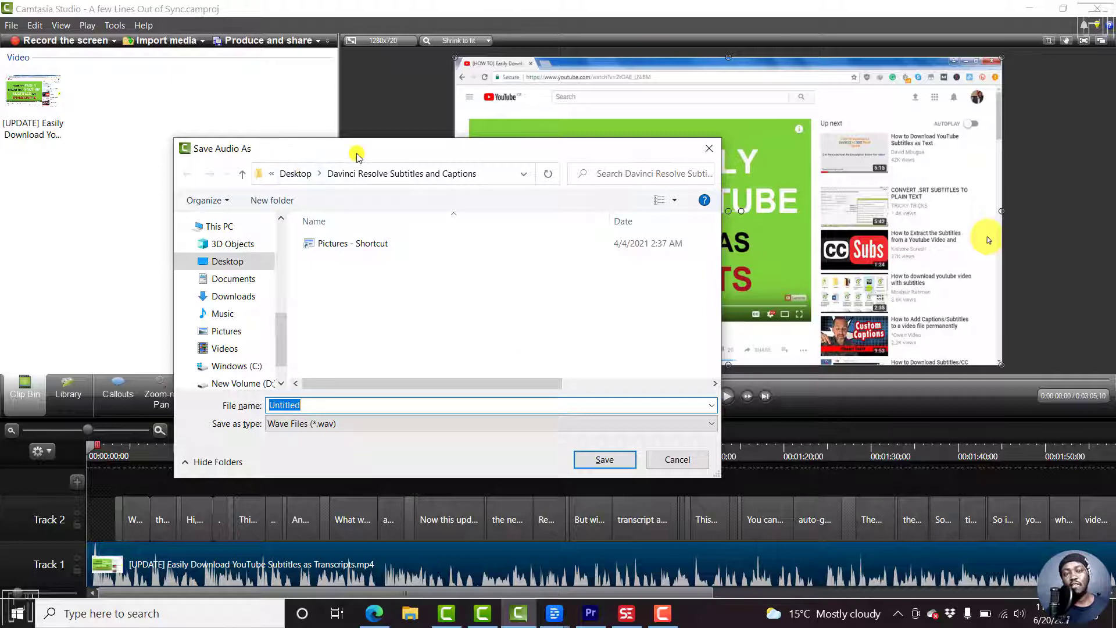
pyautogui.click(414, 422)
pyautogui.click(522, 469)
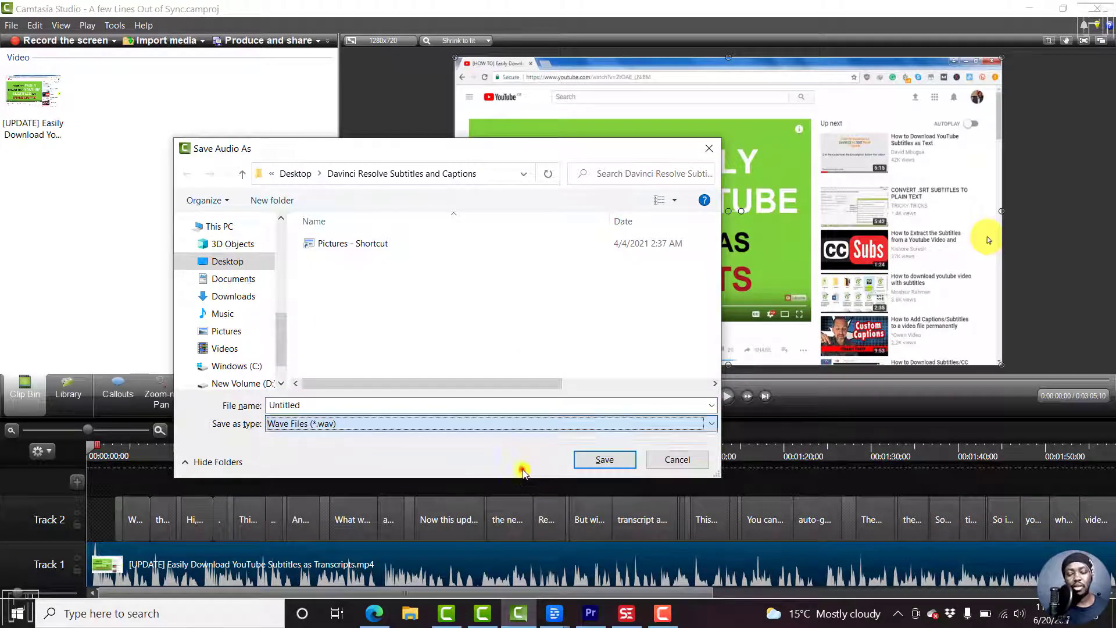
pyautogui.click(697, 459)
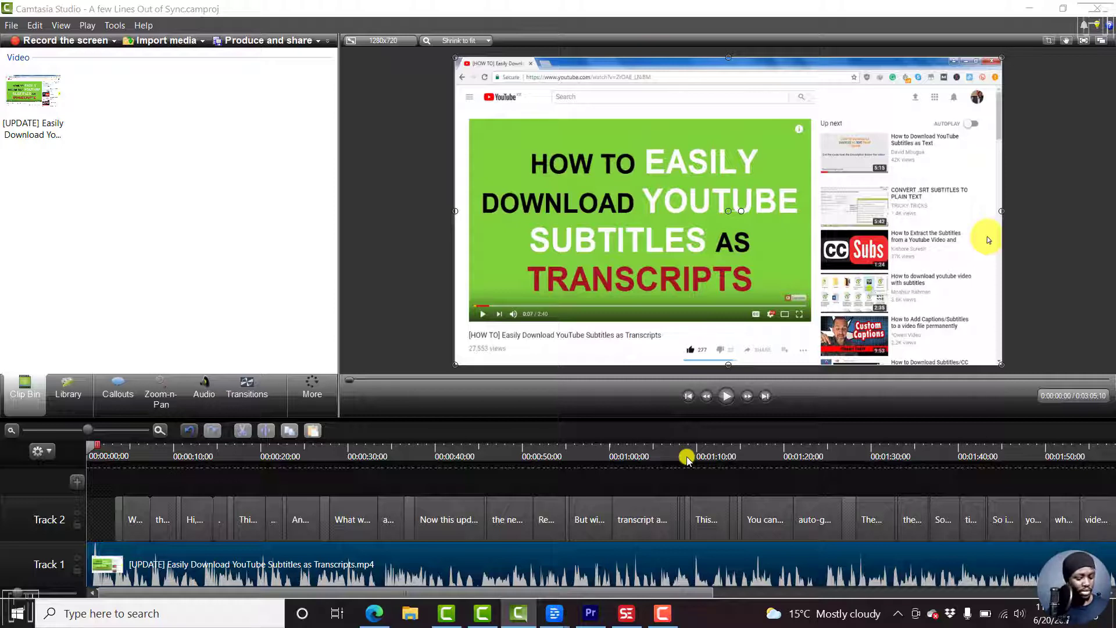
# Step: Switch to TechSmith Camtasia, examine the Batch Production file selection dialog, and close it without adding any projects
pyautogui.click(447, 613)
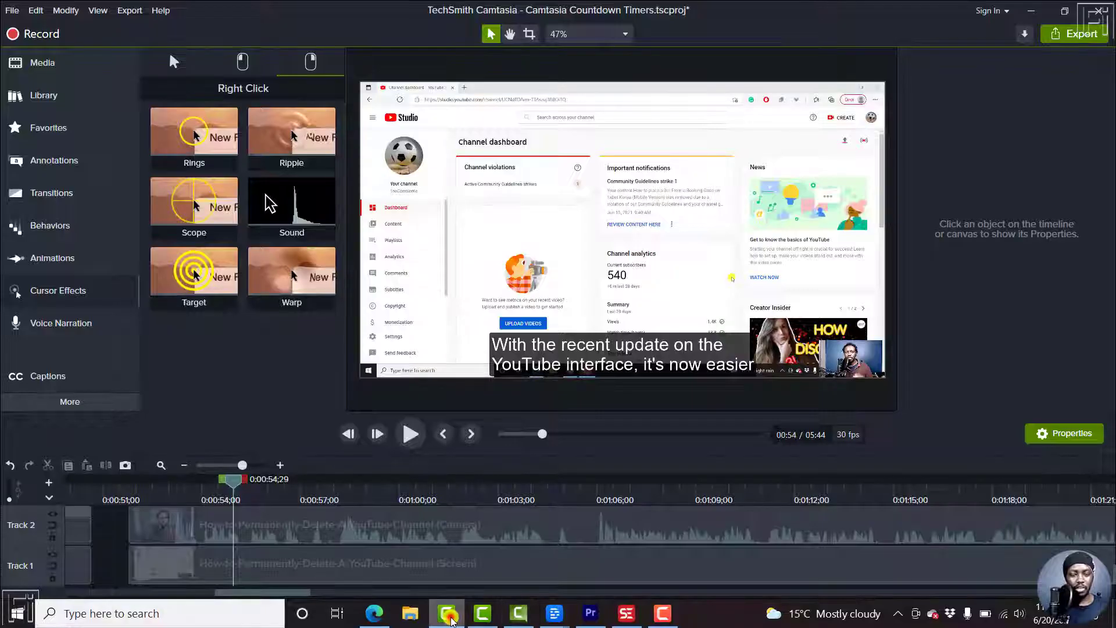
pyautogui.click(11, 10)
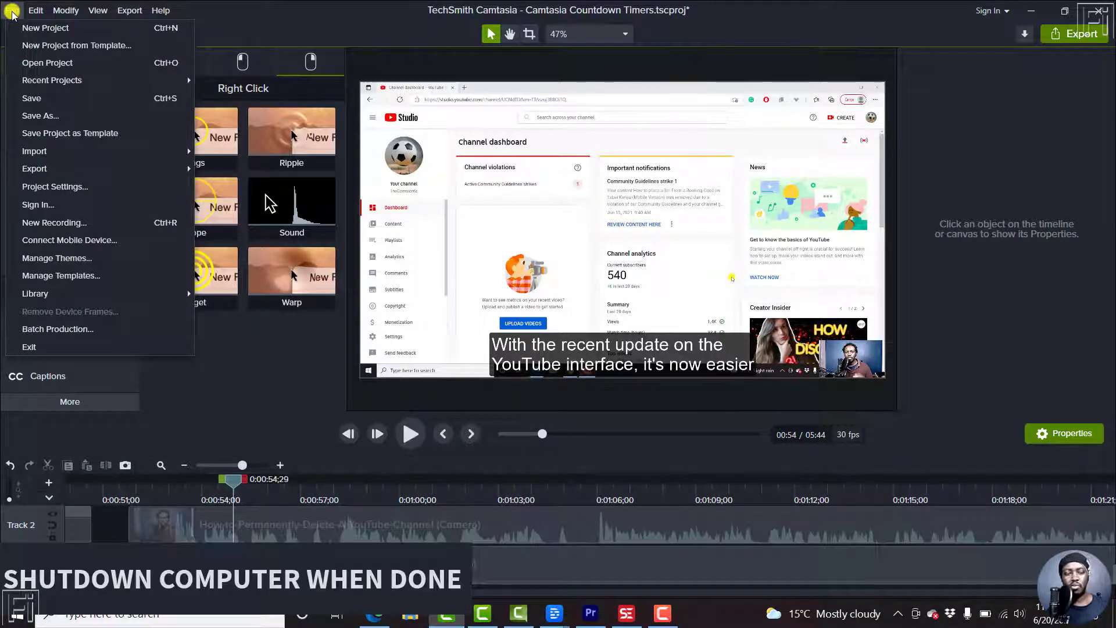
pyautogui.click(44, 328)
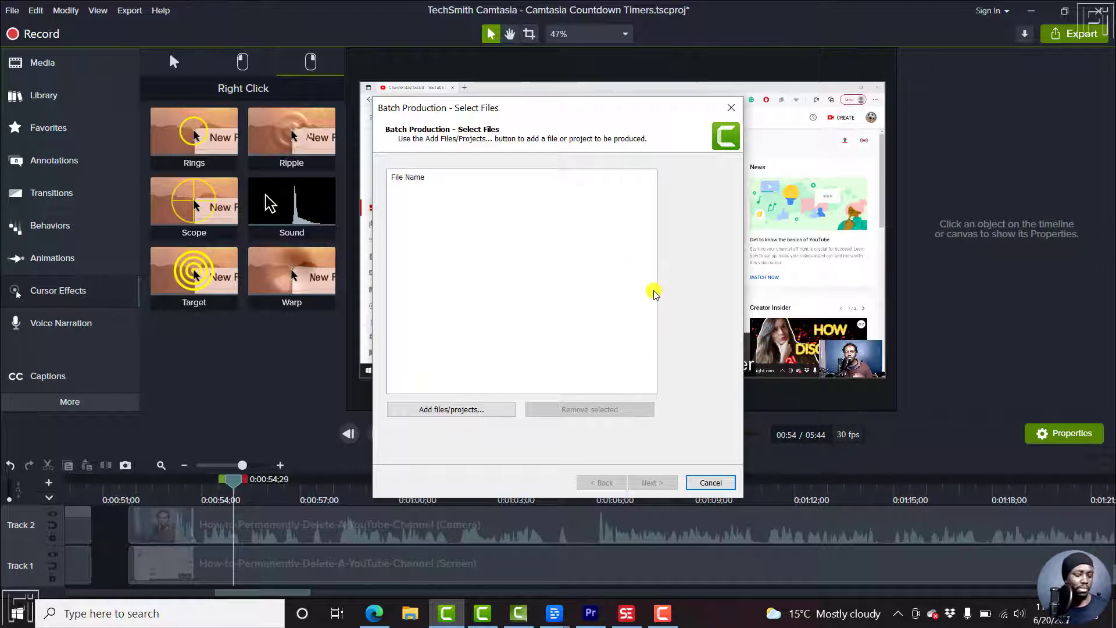
pyautogui.click(730, 110)
# Step: Enlarge the timeline area and place the playhead at the start of the Camera clip on Track 2
pyautogui.click(312, 526)
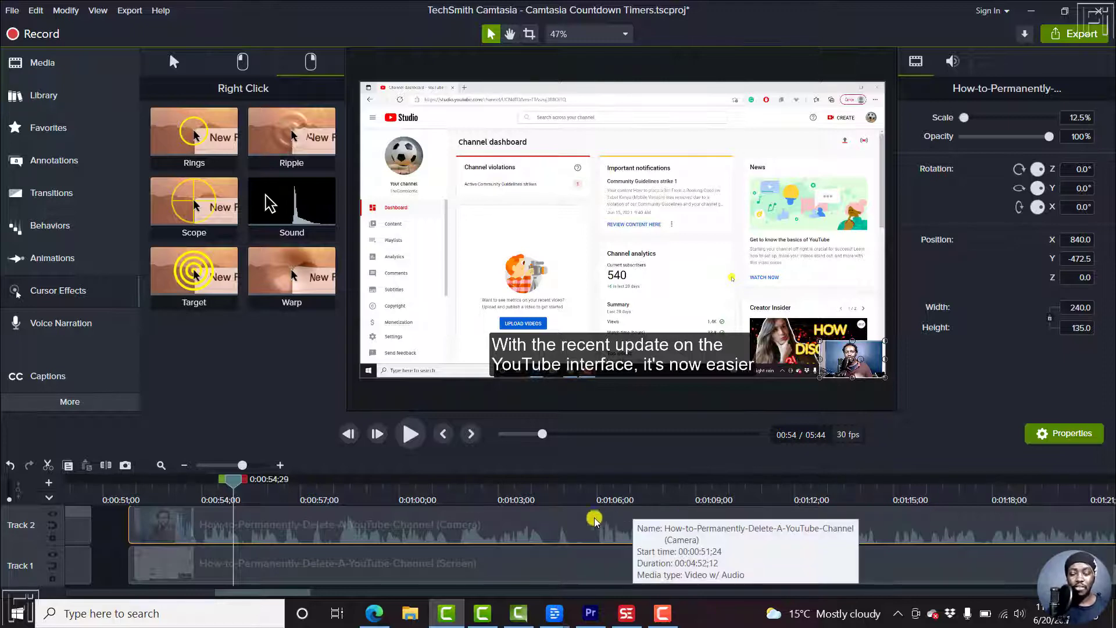
pyautogui.moveTo(321, 414); pyautogui.dragTo(309, 316)
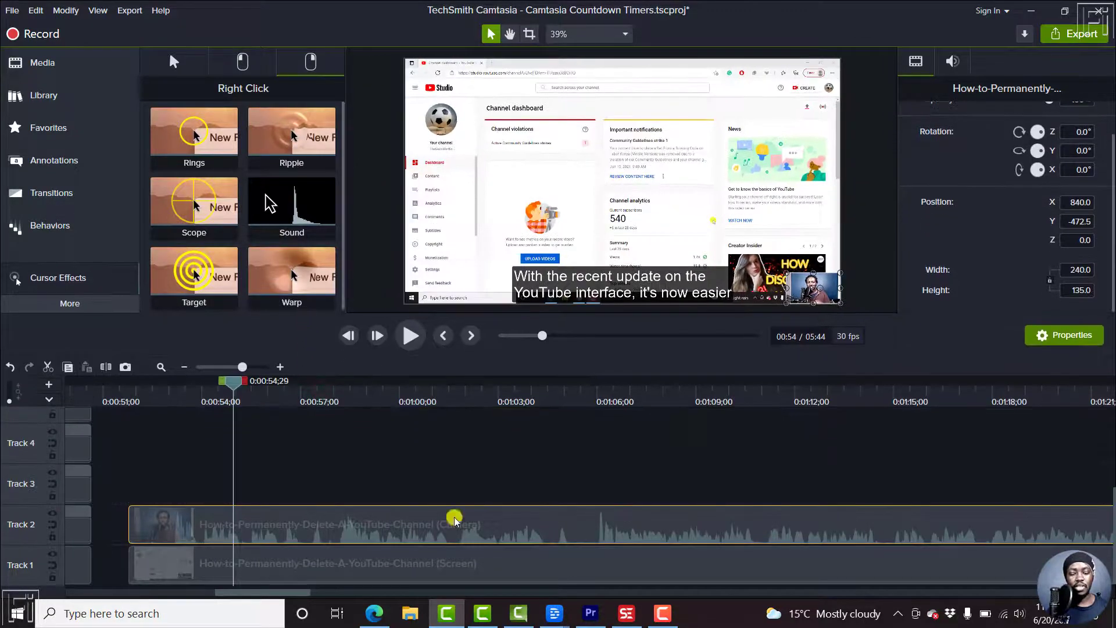
pyautogui.click(161, 367)
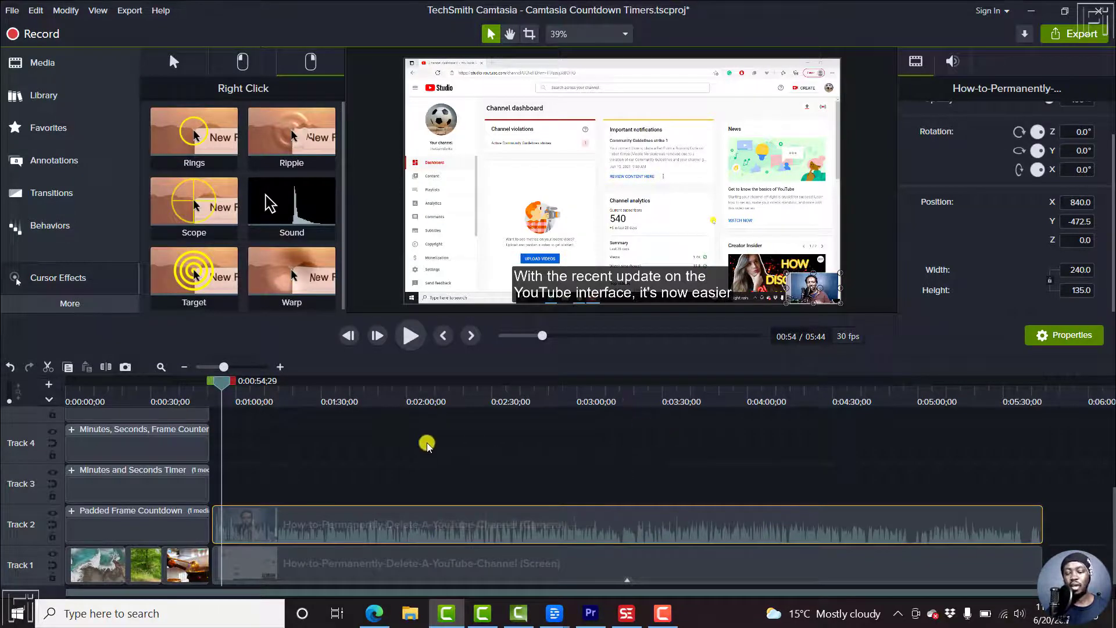
pyautogui.moveTo(221, 381); pyautogui.dragTo(256, 401)
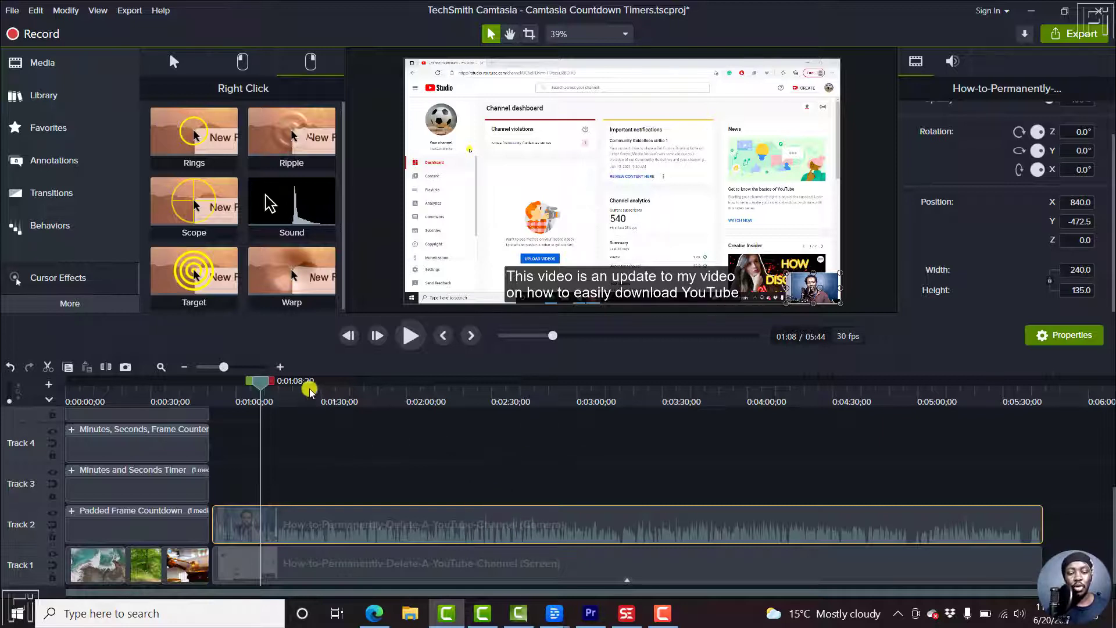
pyautogui.click(281, 366)
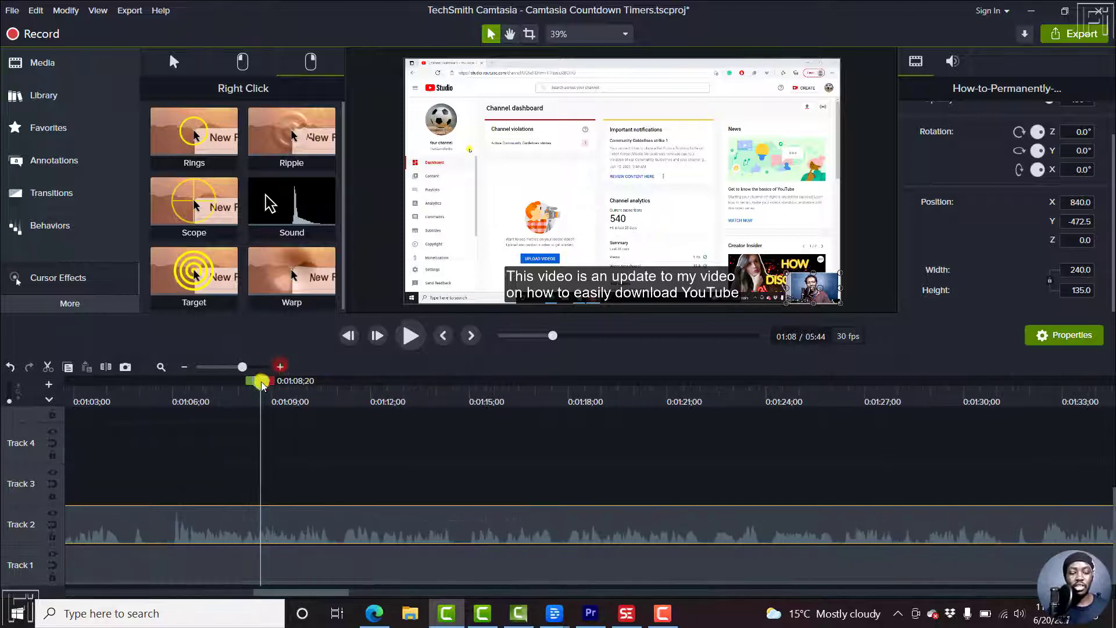
pyautogui.click(444, 340)
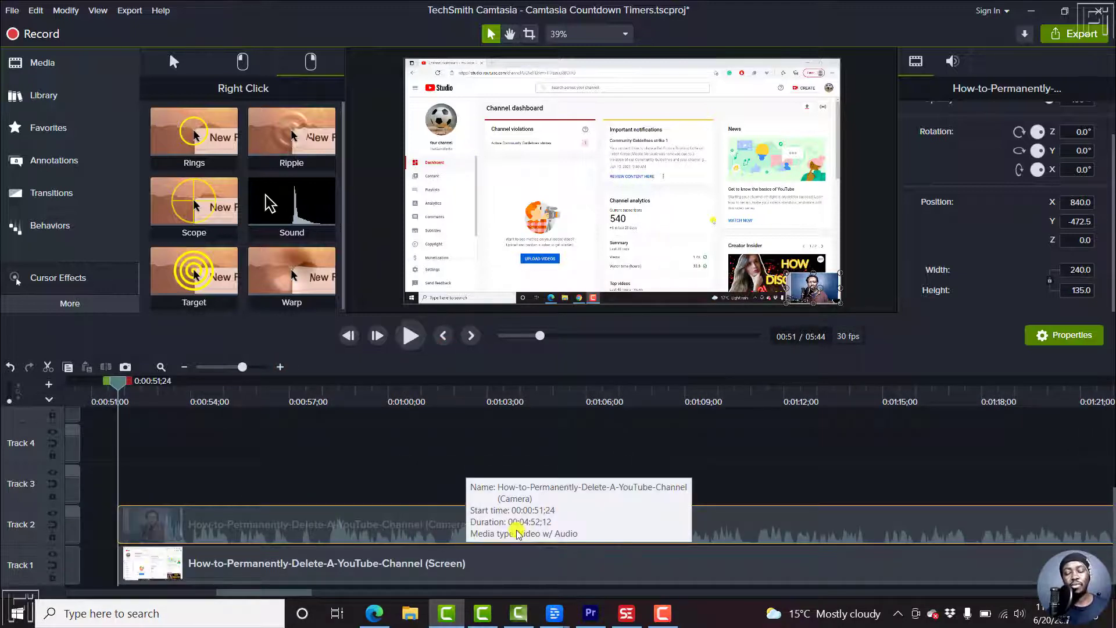
# Step: Examine the commands available for the Screen clip on Track 1 and deselect it without applying any
pyautogui.click(428, 456)
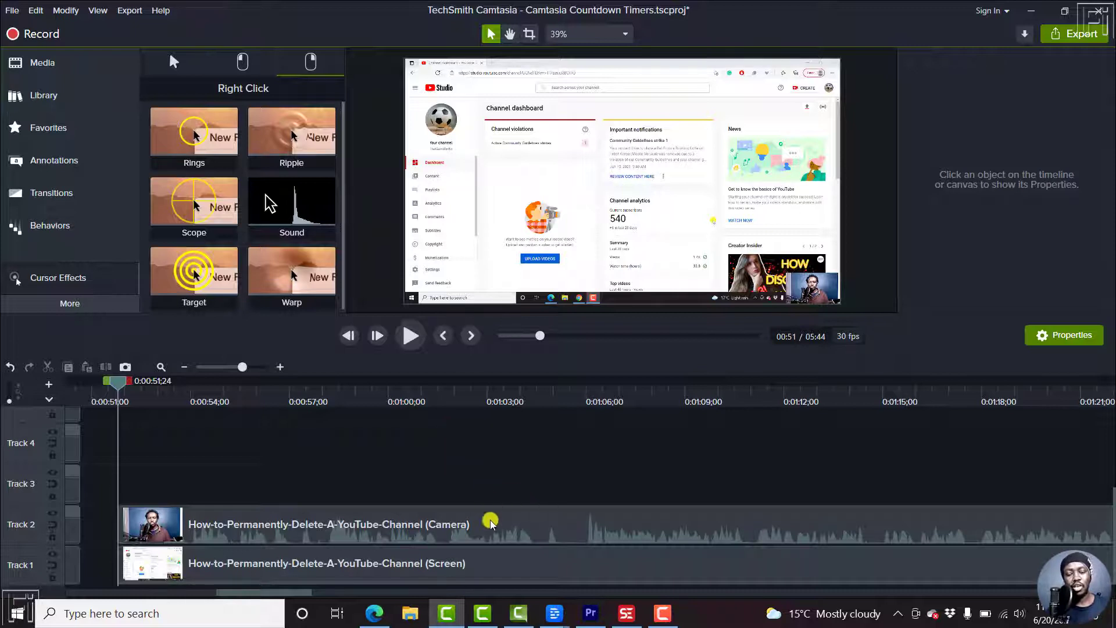
pyautogui.click(519, 528)
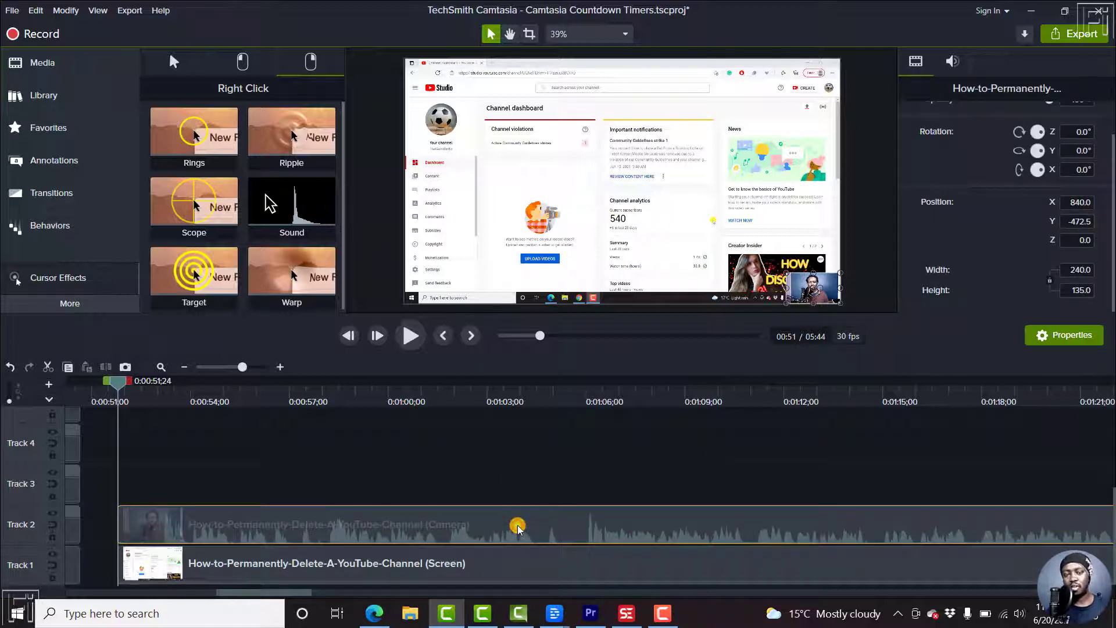
pyautogui.click(497, 565)
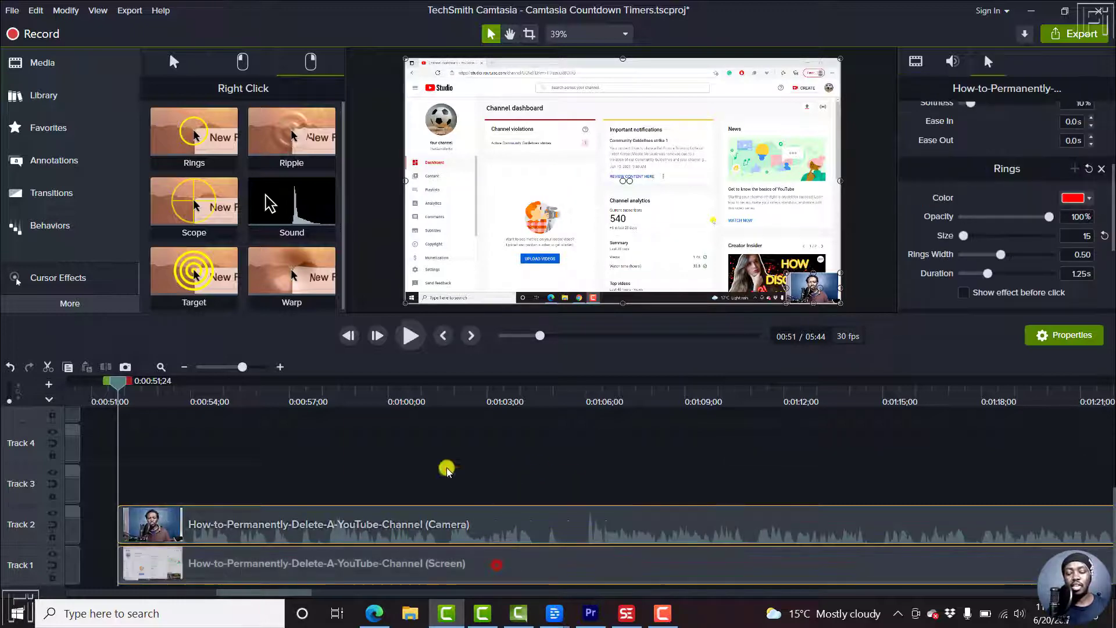
pyautogui.rightClick(499, 565)
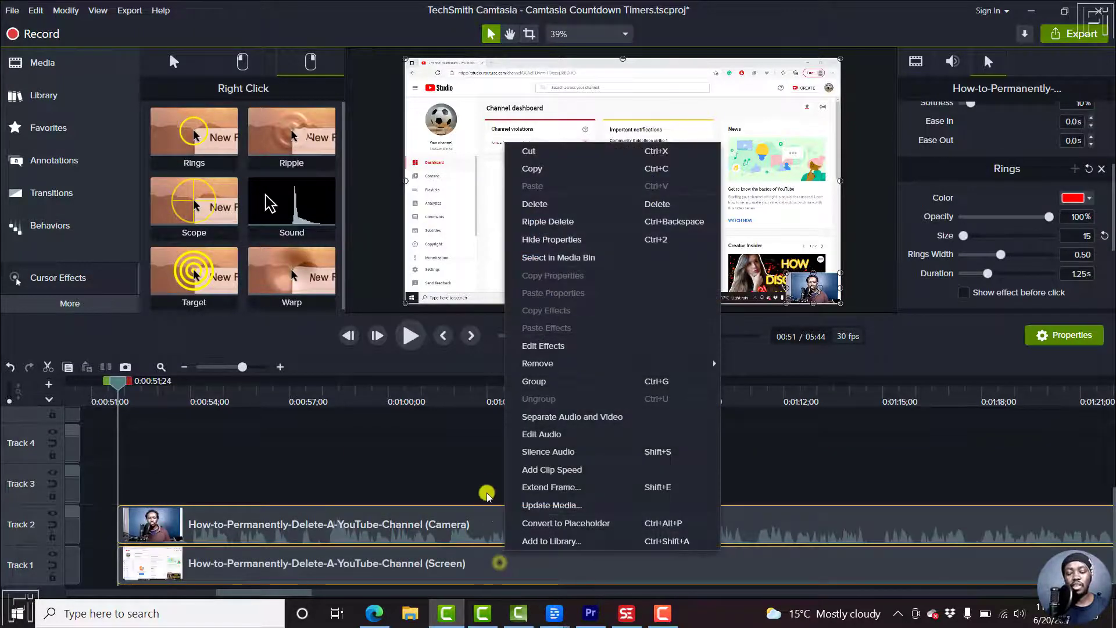
pyautogui.click(452, 447)
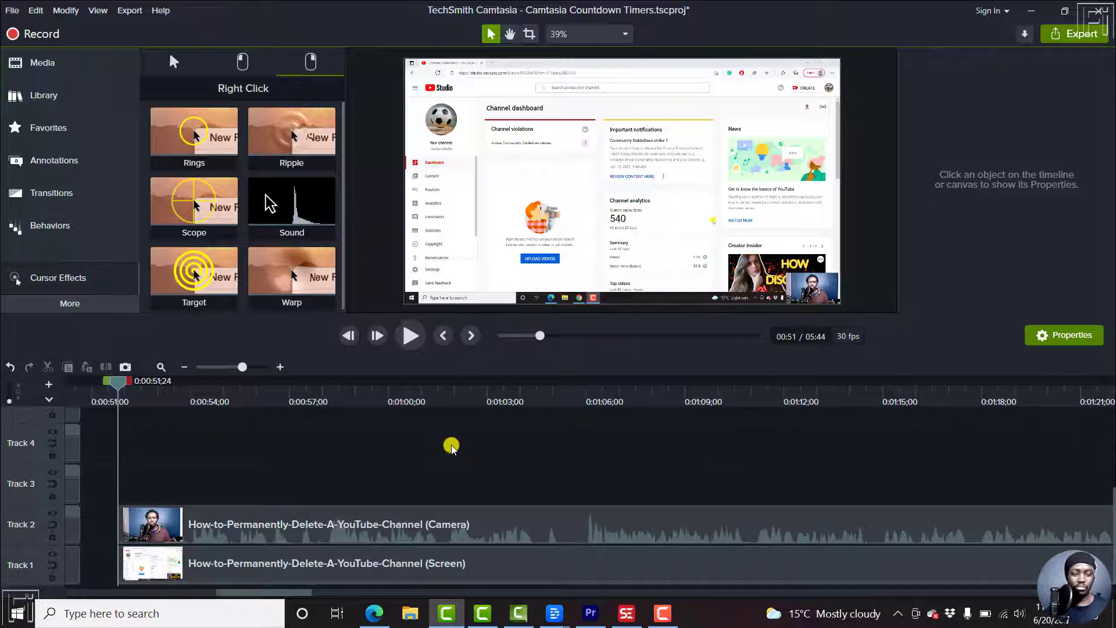
# Step: Look through the available Visual Effects down to Interactive Hotspot and Remove a Color
pyautogui.click(83, 308)
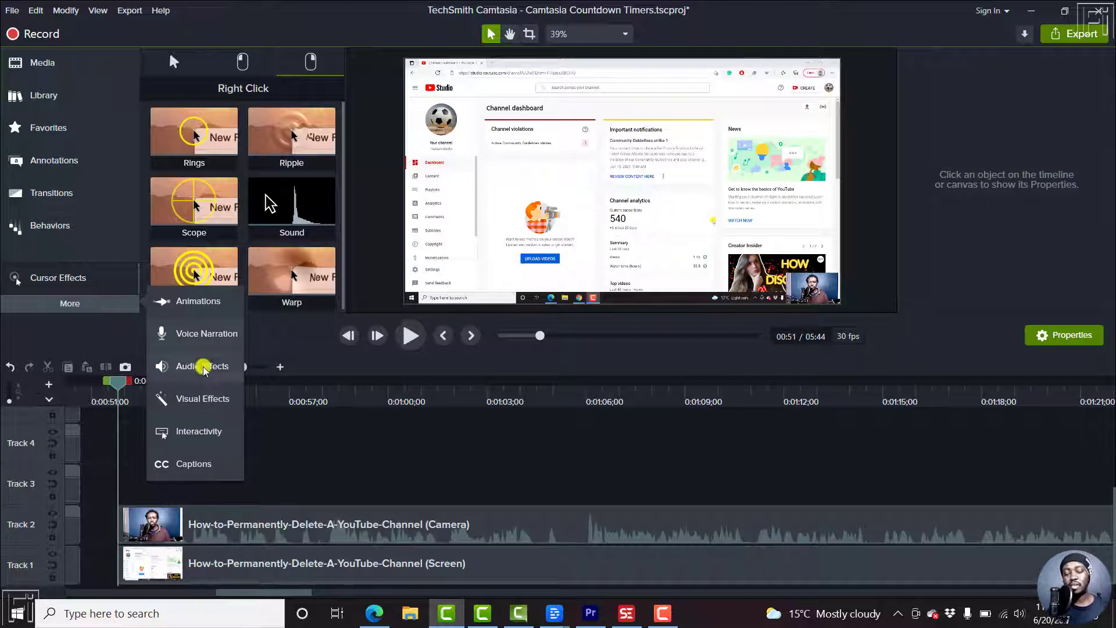
pyautogui.click(201, 399)
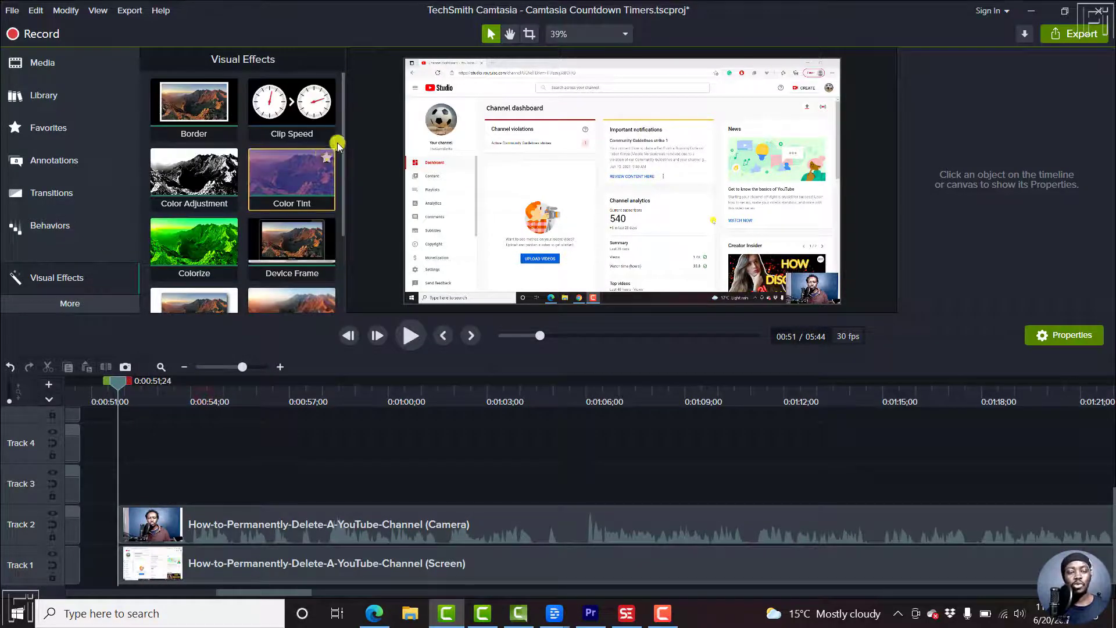
pyautogui.moveTo(343, 172); pyautogui.dragTo(343, 238)
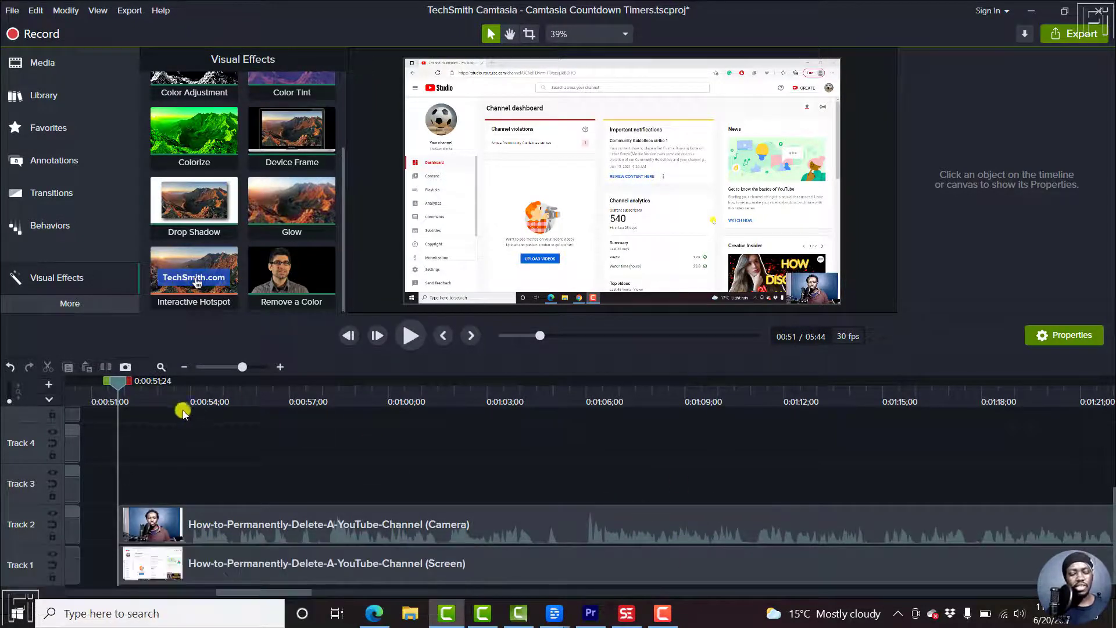
# Step: Split the Camera and Screen clips on Tracks 2 and 1 at 0:00:58;28, 0:01:04;27 and 0:01:10;27, and place the playhead within the second segment
pyautogui.moveTo(119, 386); pyautogui.dragTo(352, 384)
pyautogui.moveTo(316, 455); pyautogui.dragTo(319, 567)
pyautogui.press('s')
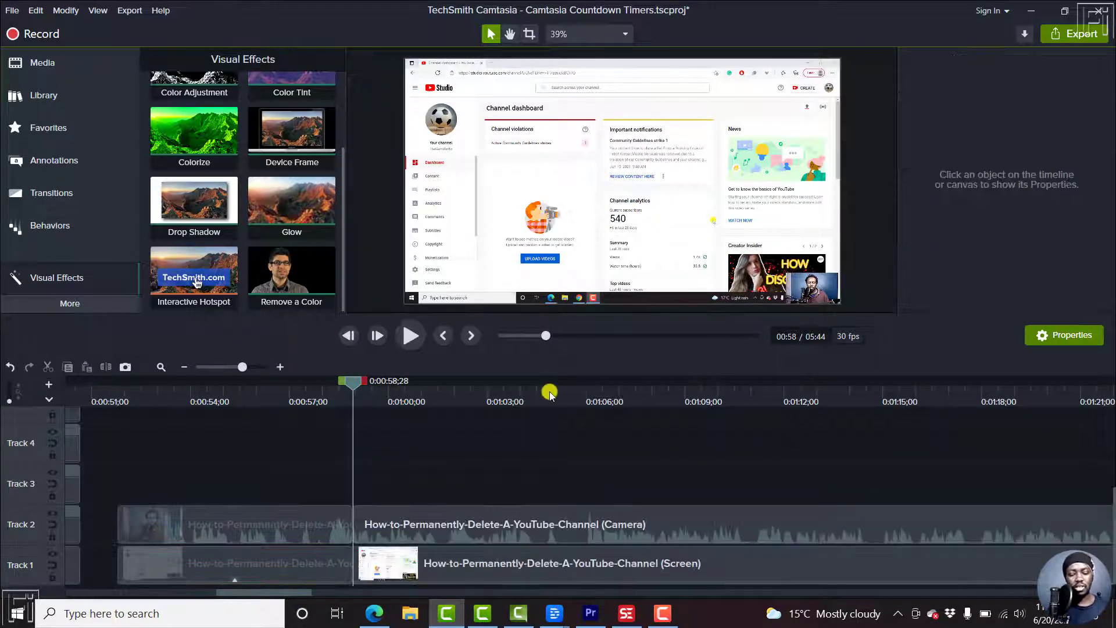
pyautogui.click(548, 391)
pyautogui.moveTo(491, 466); pyautogui.dragTo(535, 574)
pyautogui.press('s')
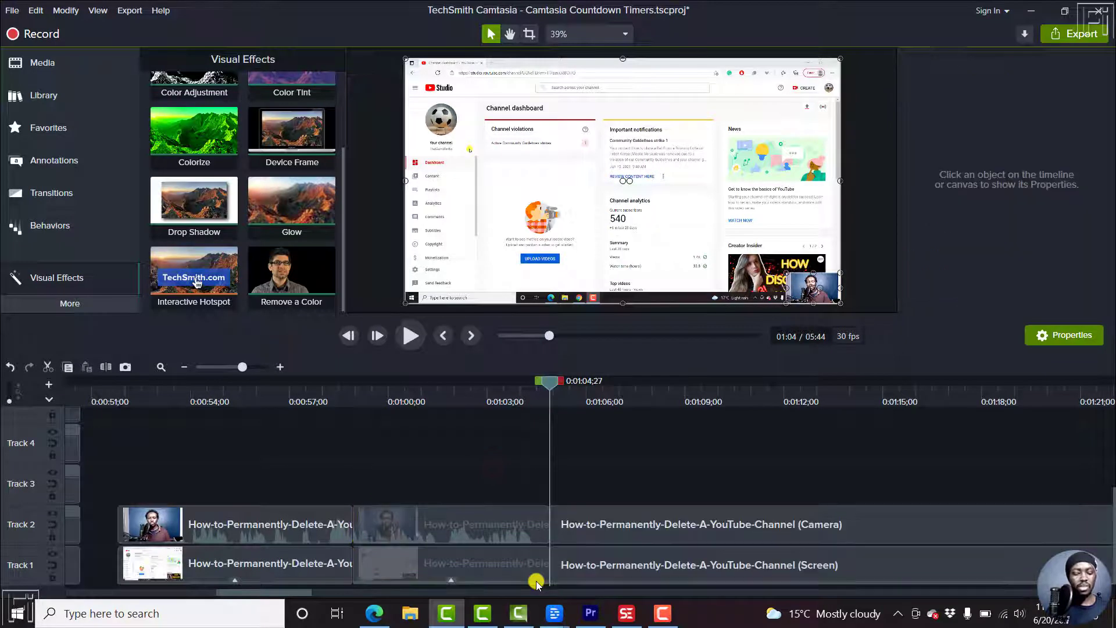
pyautogui.click(747, 396)
pyautogui.moveTo(674, 468); pyautogui.dragTo(674, 583)
pyautogui.press('s')
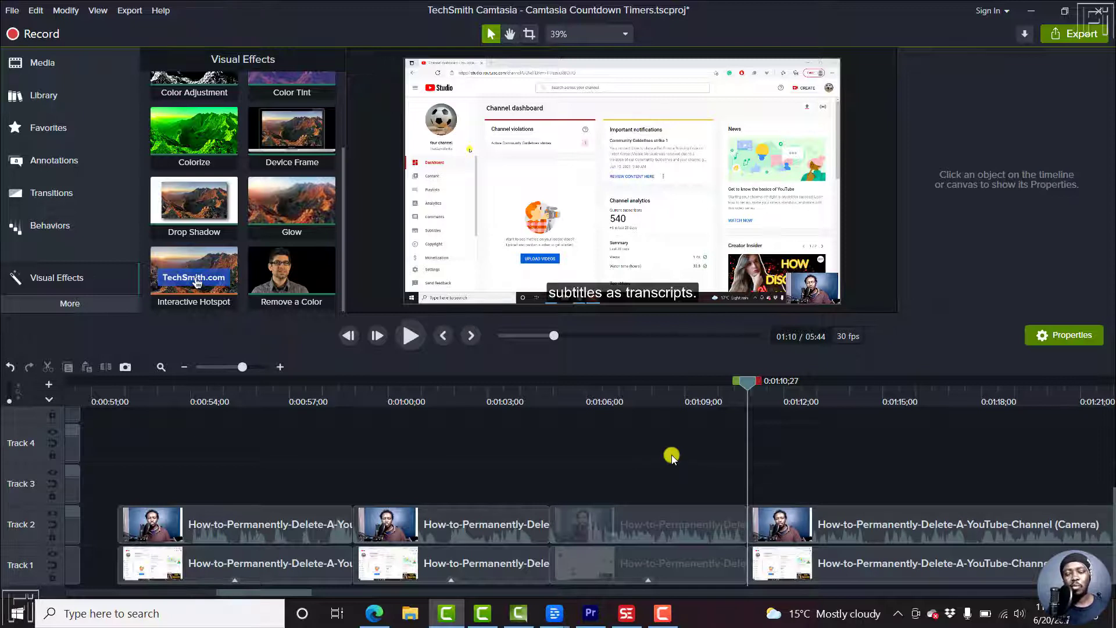
pyautogui.click(451, 390)
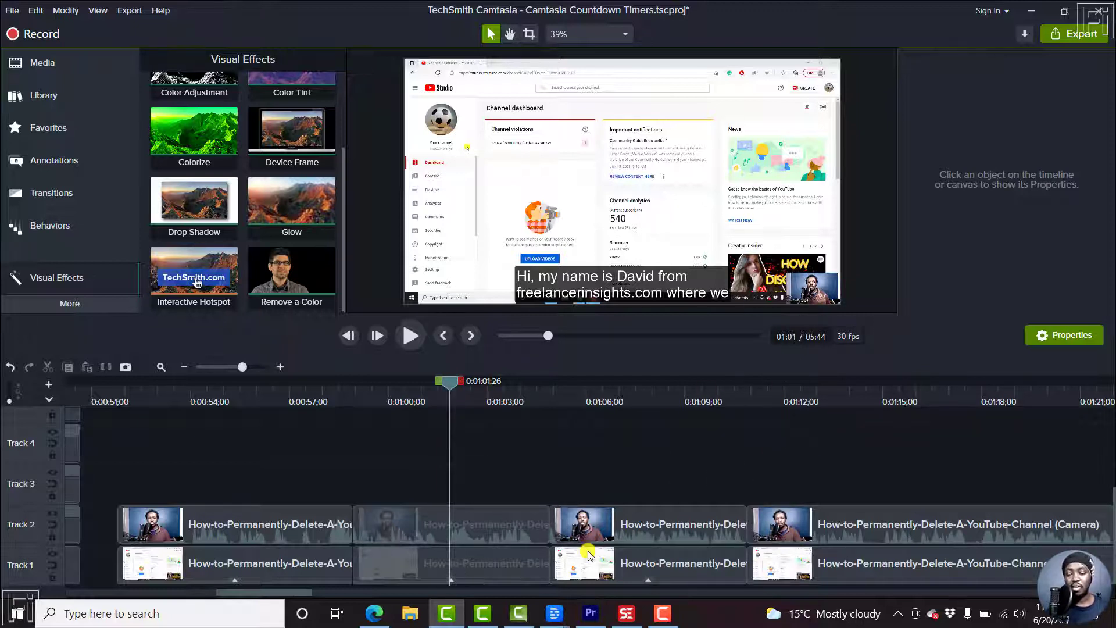
# Step: Switch to Subtitle Edit and retime subtitles on the waveform: end line 4 at 13.093 s and make line 5 run from 13.228 to 16.593 s
pyautogui.click(626, 613)
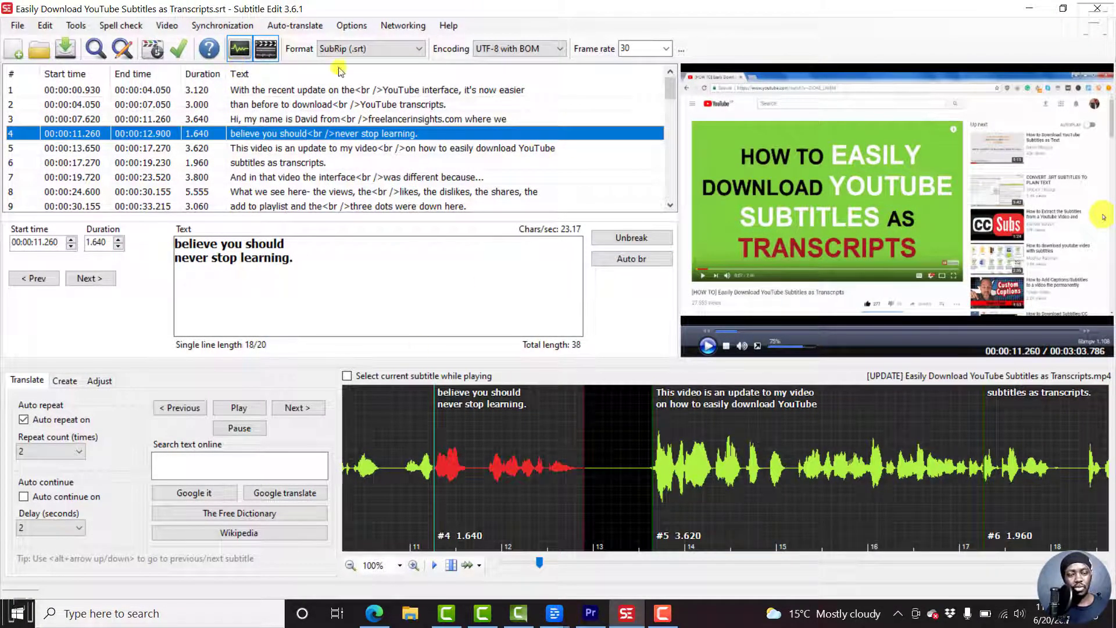
pyautogui.click(40, 26)
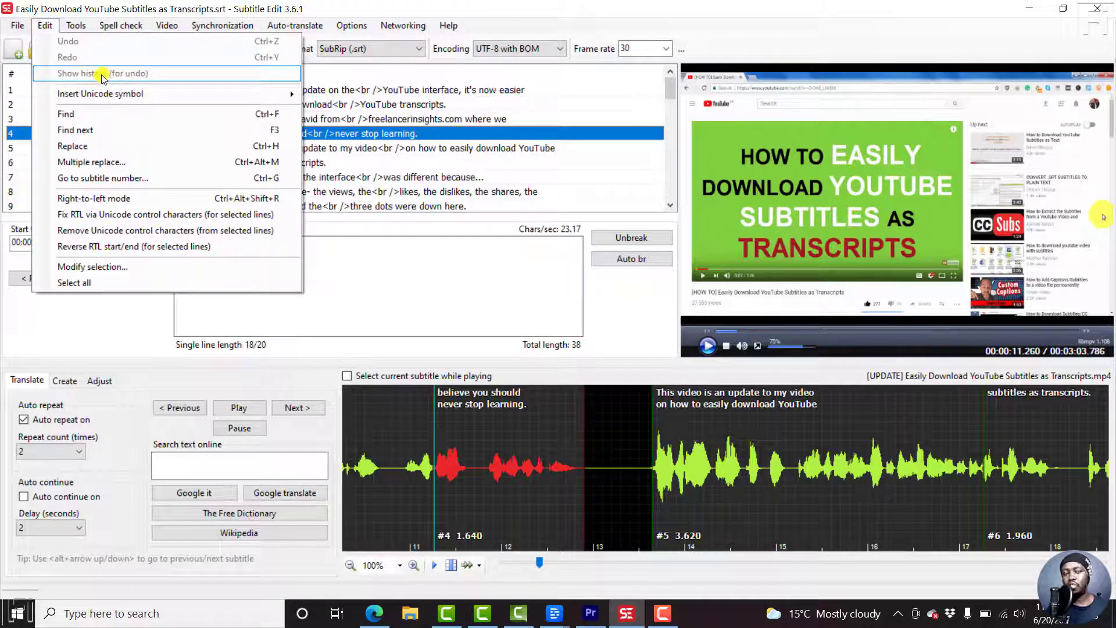
pyautogui.click(472, 3)
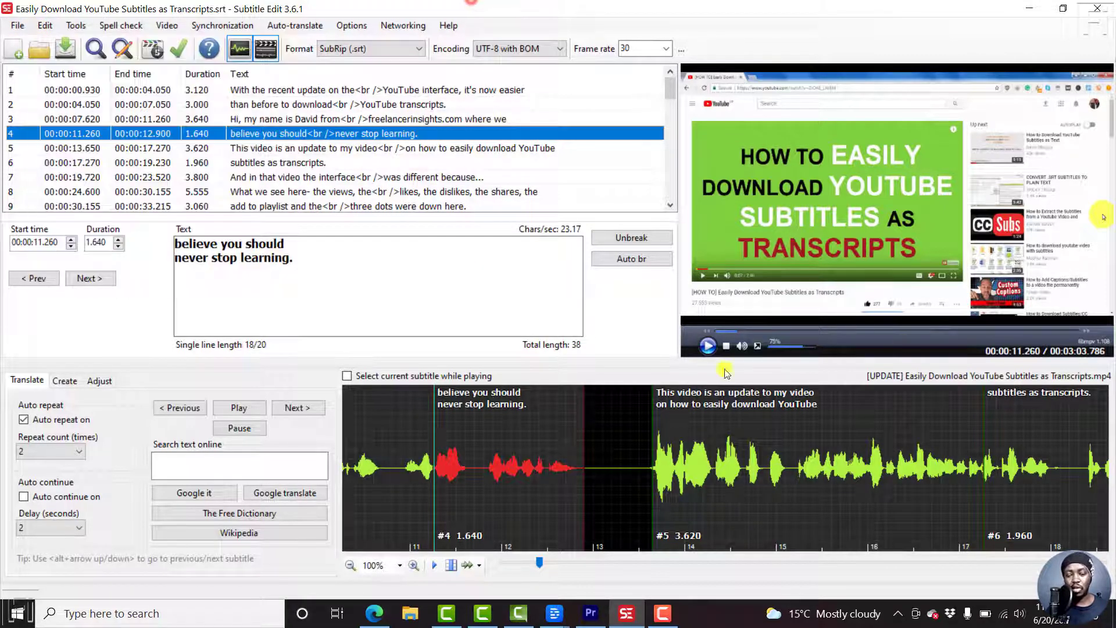
pyautogui.moveTo(654, 407); pyautogui.dragTo(603, 417)
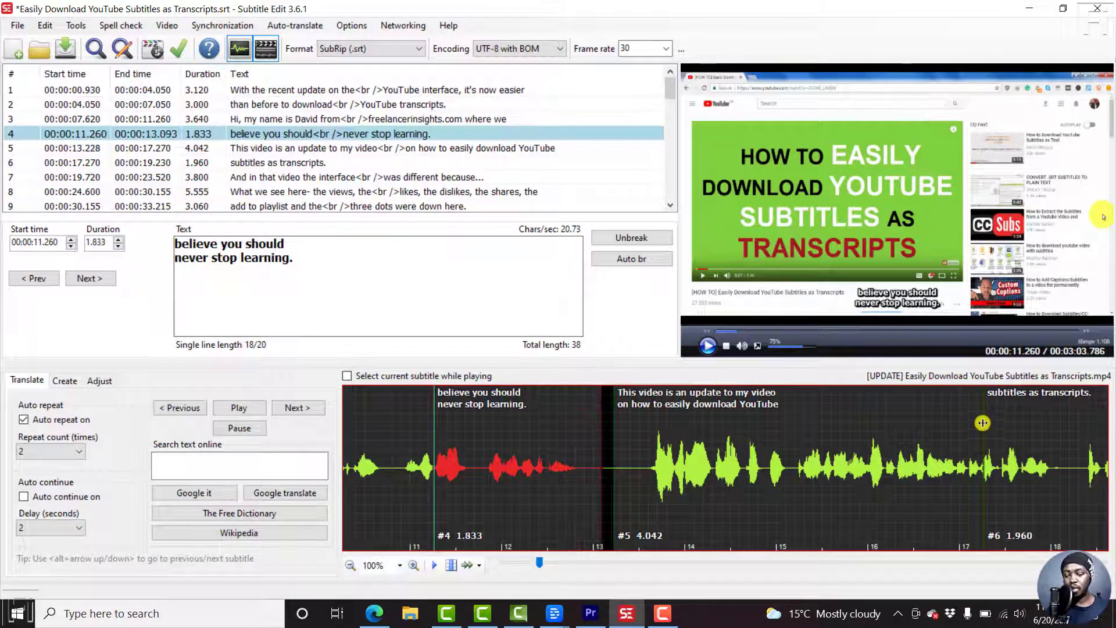
pyautogui.moveTo(983, 420); pyautogui.dragTo(922, 439)
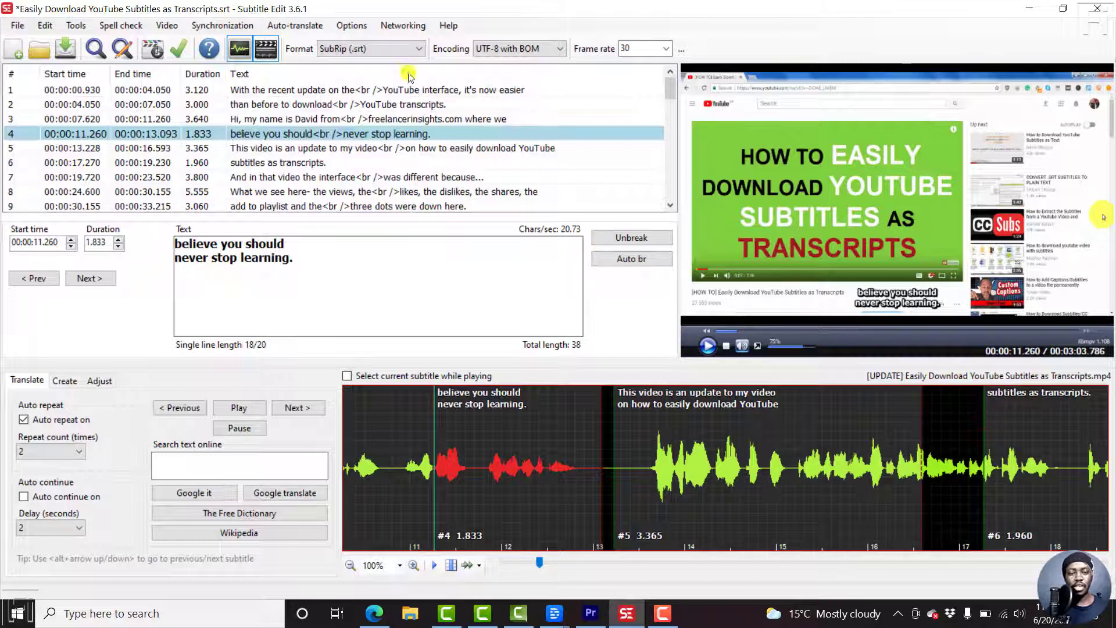
# Step: Convert the subtitle format successively to Advanced Sub Station Alpha (.ass), Captionate MS (.xml) and SubViewer 1.0 (.sub)
pyautogui.click(386, 51)
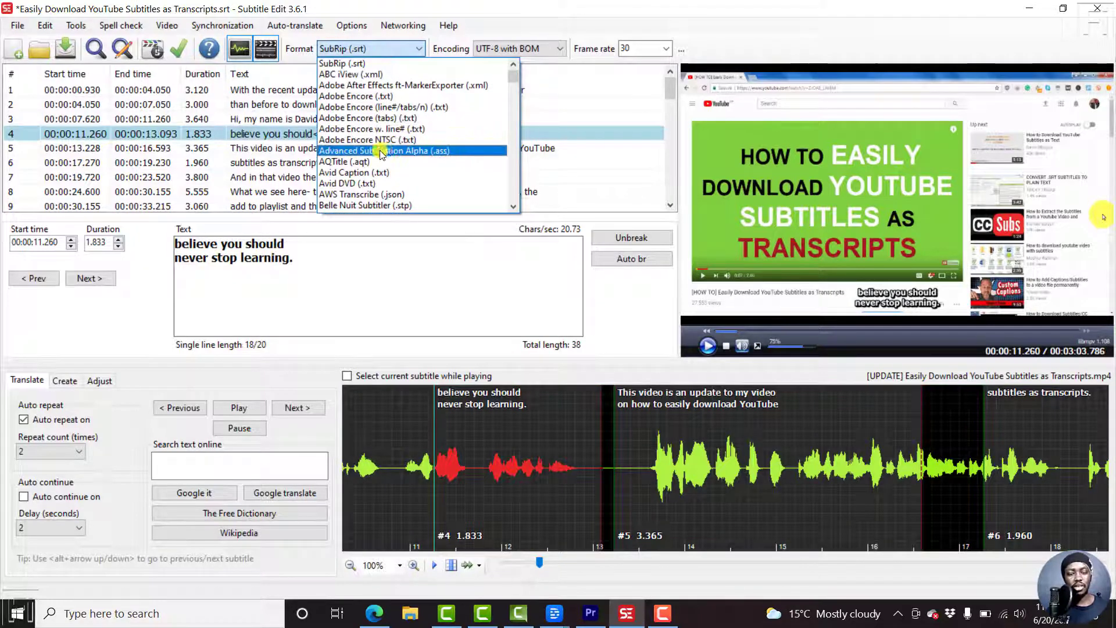
pyautogui.click(394, 151)
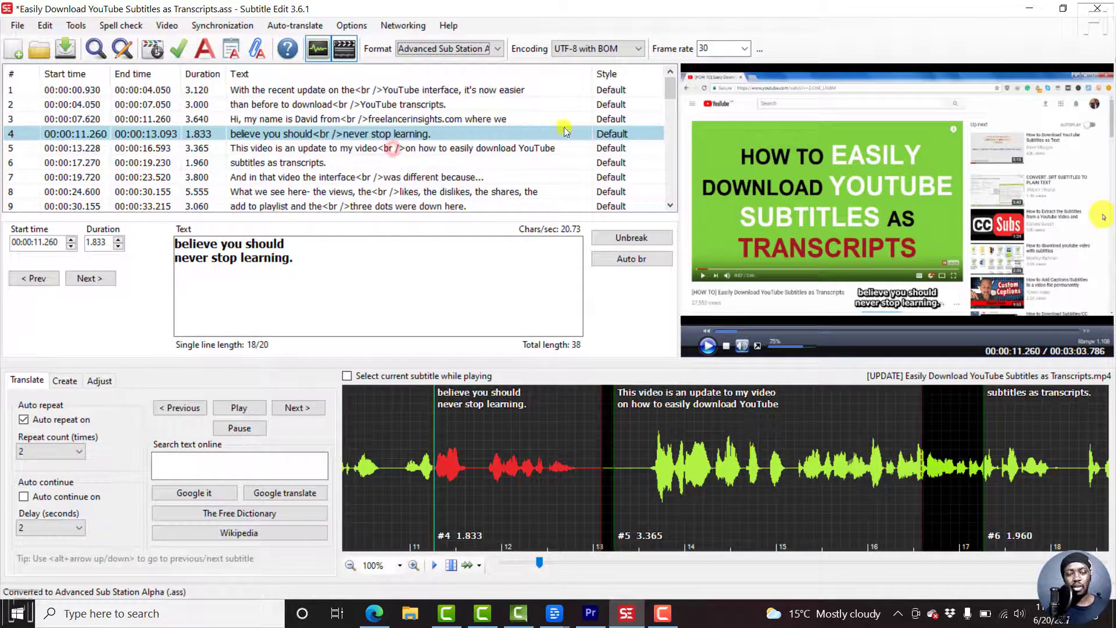
pyautogui.click(485, 49)
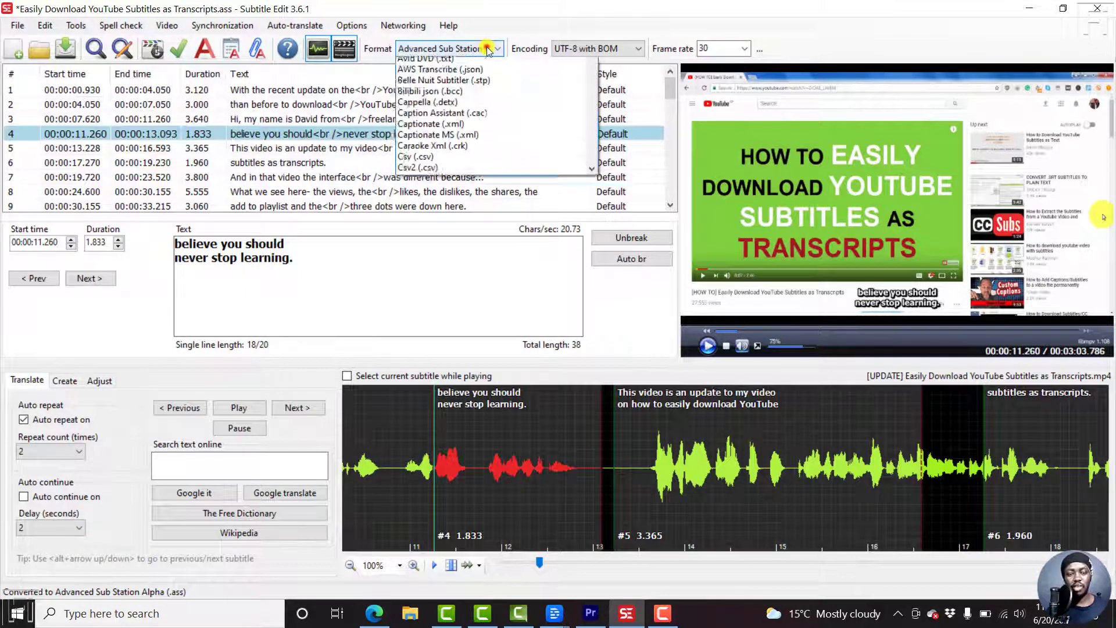
pyautogui.click(446, 172)
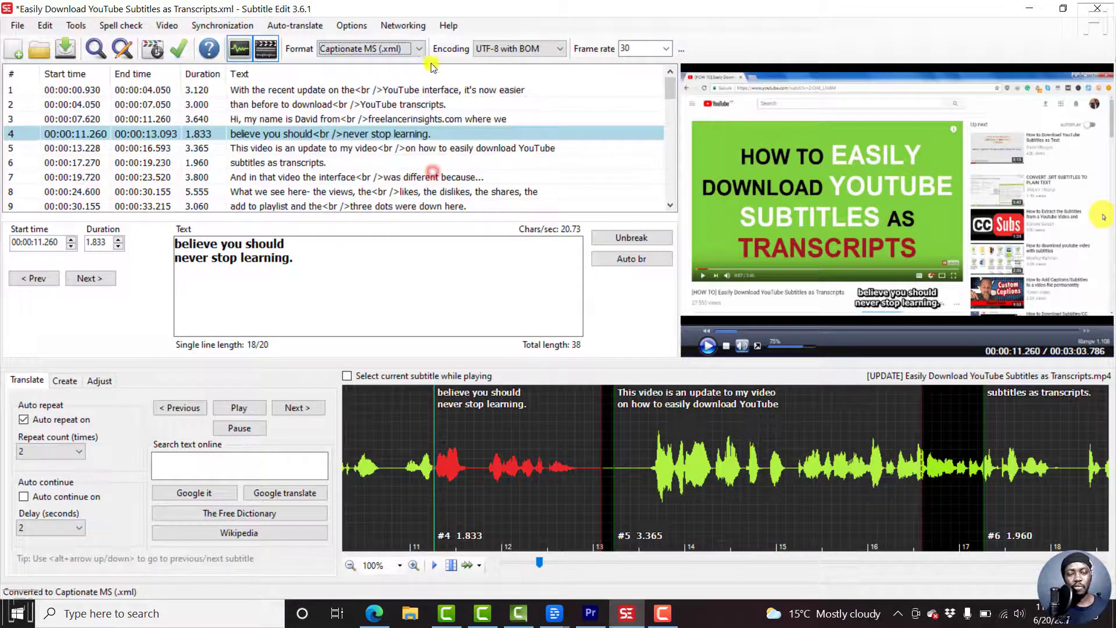
pyautogui.click(401, 49)
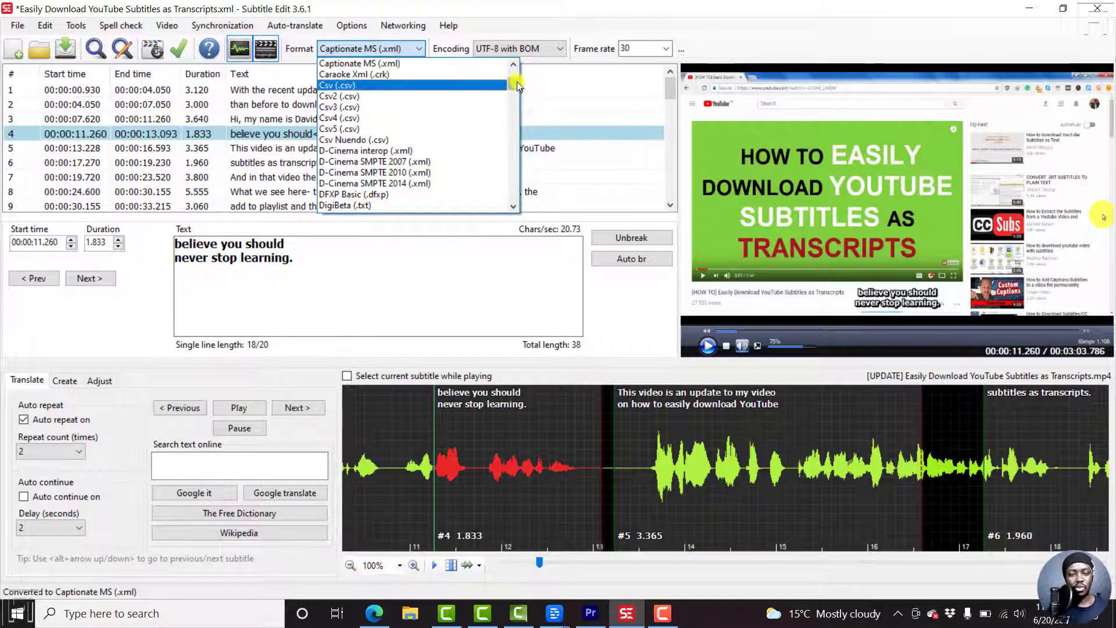
pyautogui.moveTo(514, 84); pyautogui.dragTo(513, 138)
pyautogui.click(371, 128)
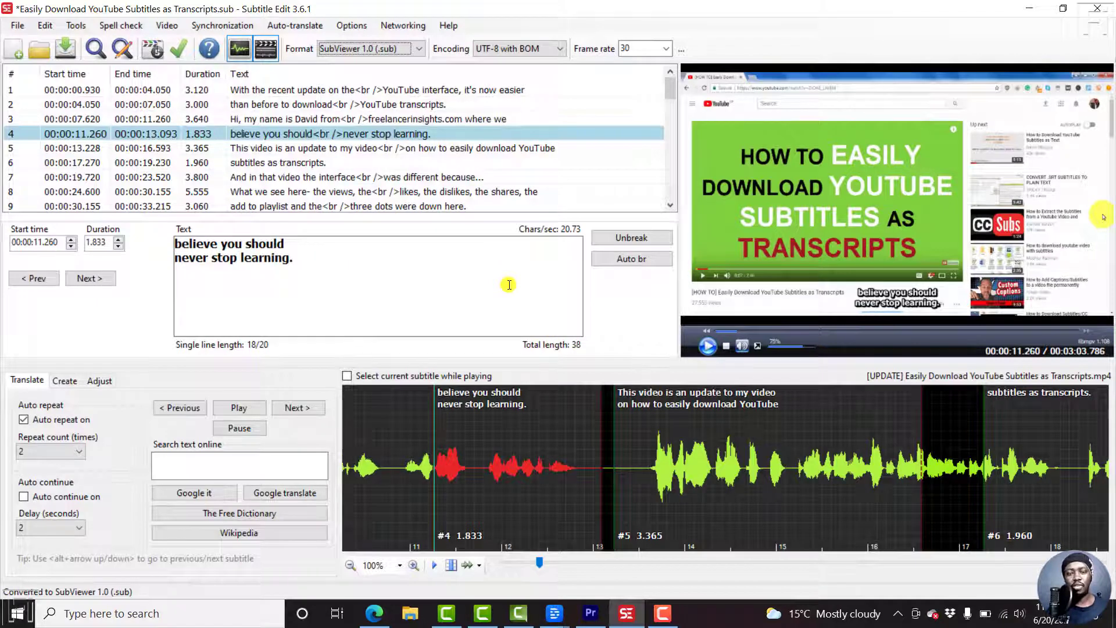
# Step: Open the undo history and examine the recorded timing changes and format conversions
pyautogui.click(43, 26)
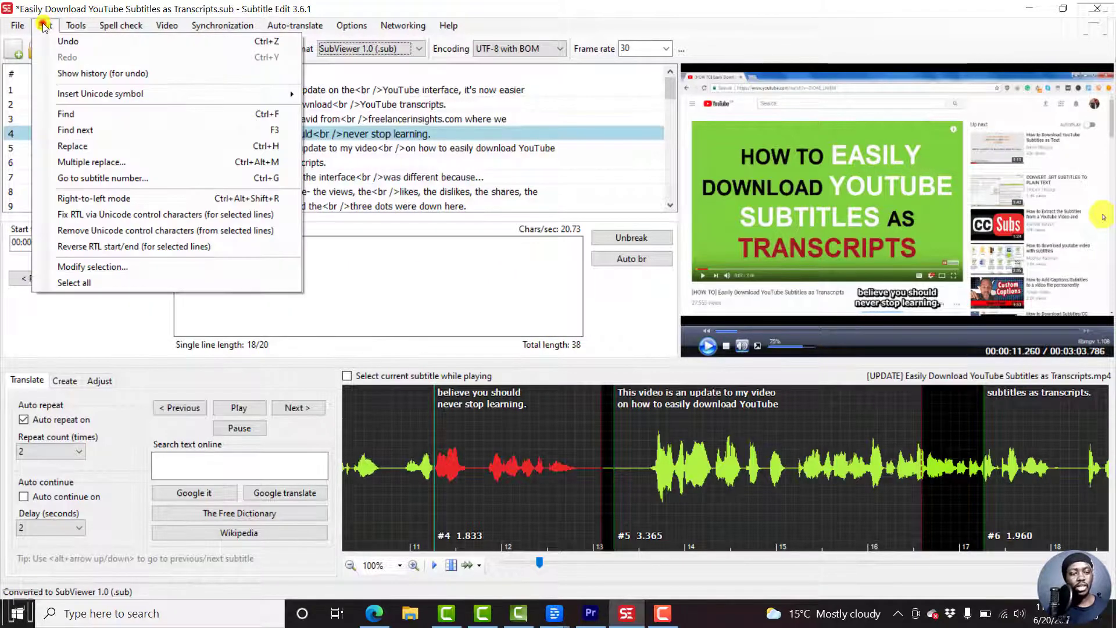
pyautogui.click(43, 25)
pyautogui.click(43, 25)
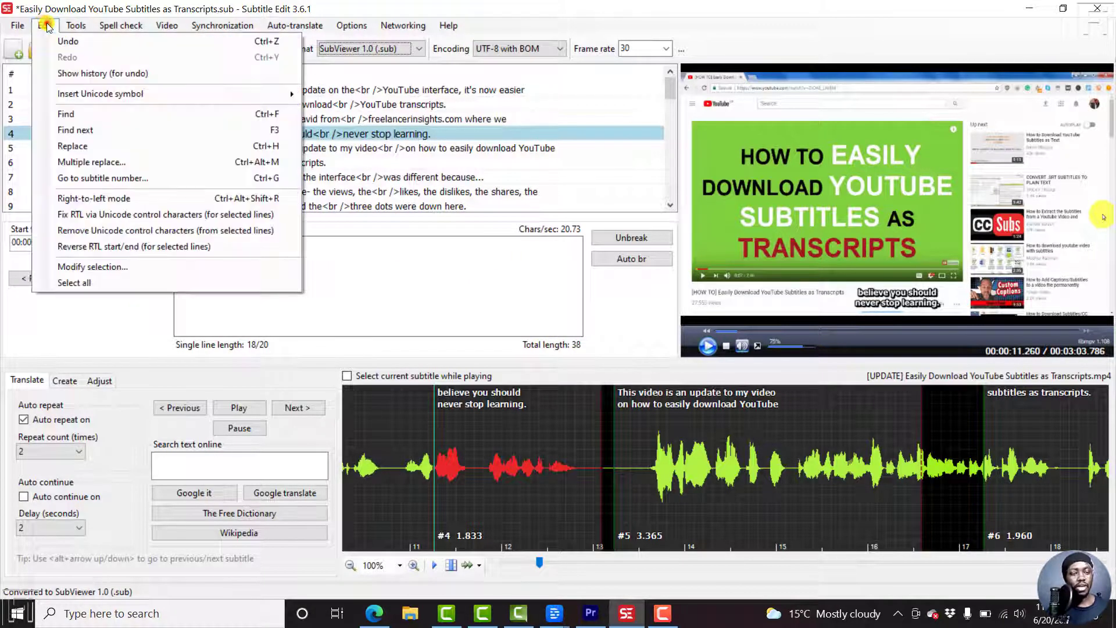
pyautogui.click(76, 74)
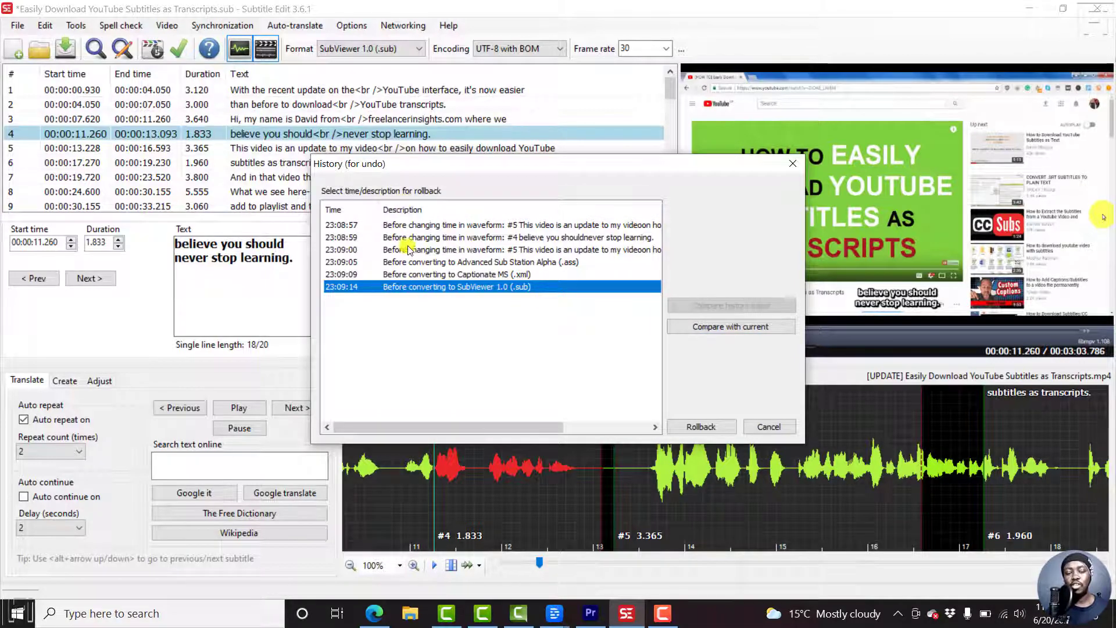
# Step: Roll the subtitles back to the earliest history entry, before the first waveform timing change of line 5, and reopen the undo history
pyautogui.click(406, 226)
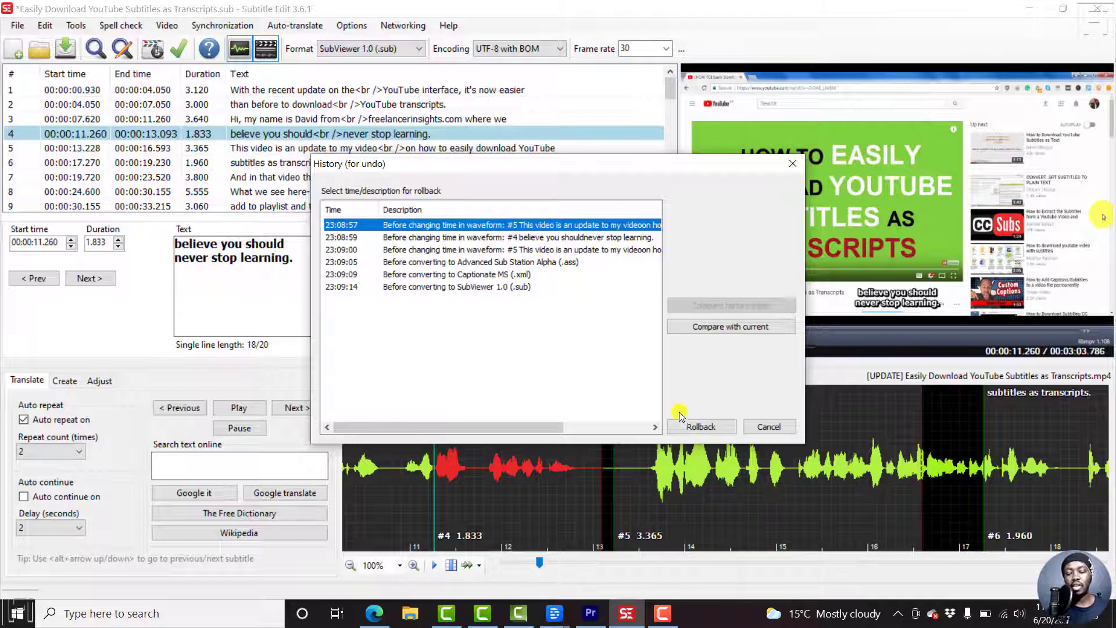
pyautogui.click(708, 428)
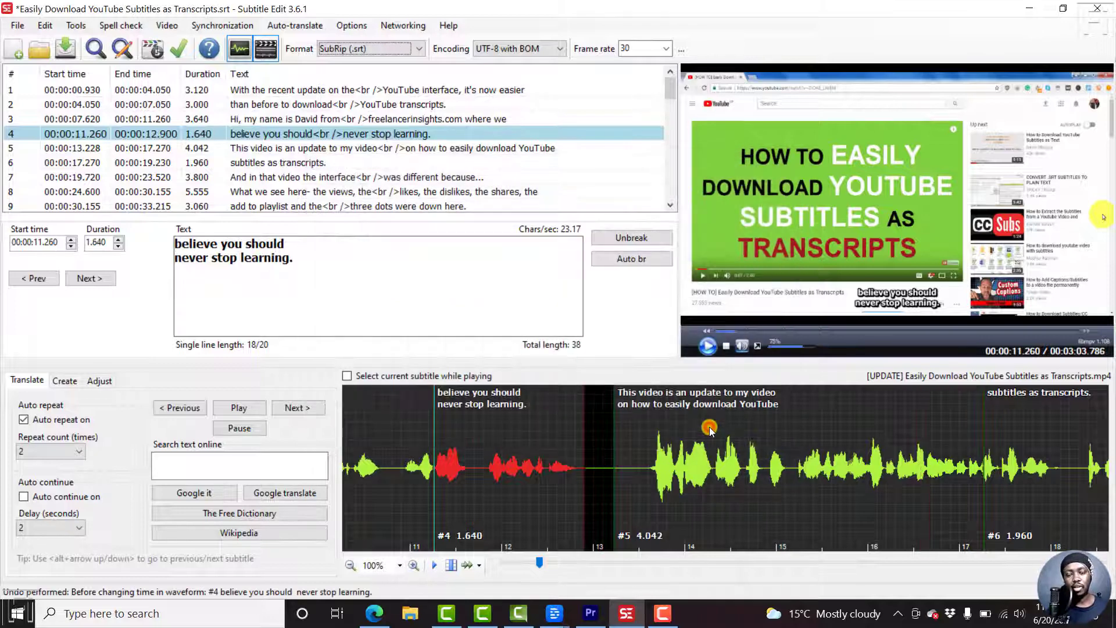
pyautogui.click(44, 25)
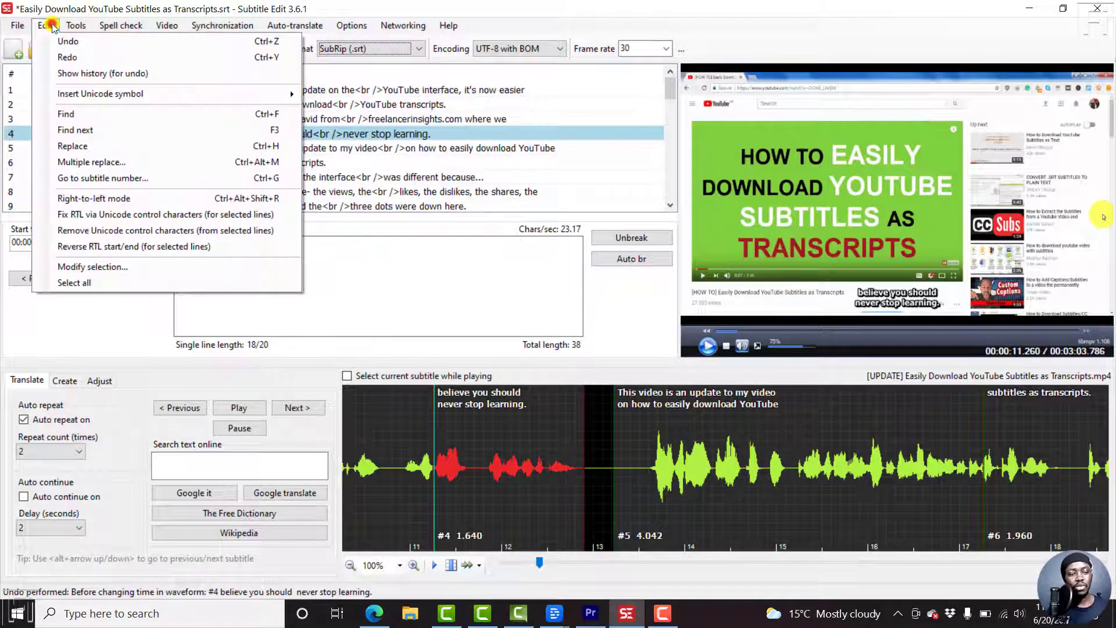
pyautogui.click(83, 74)
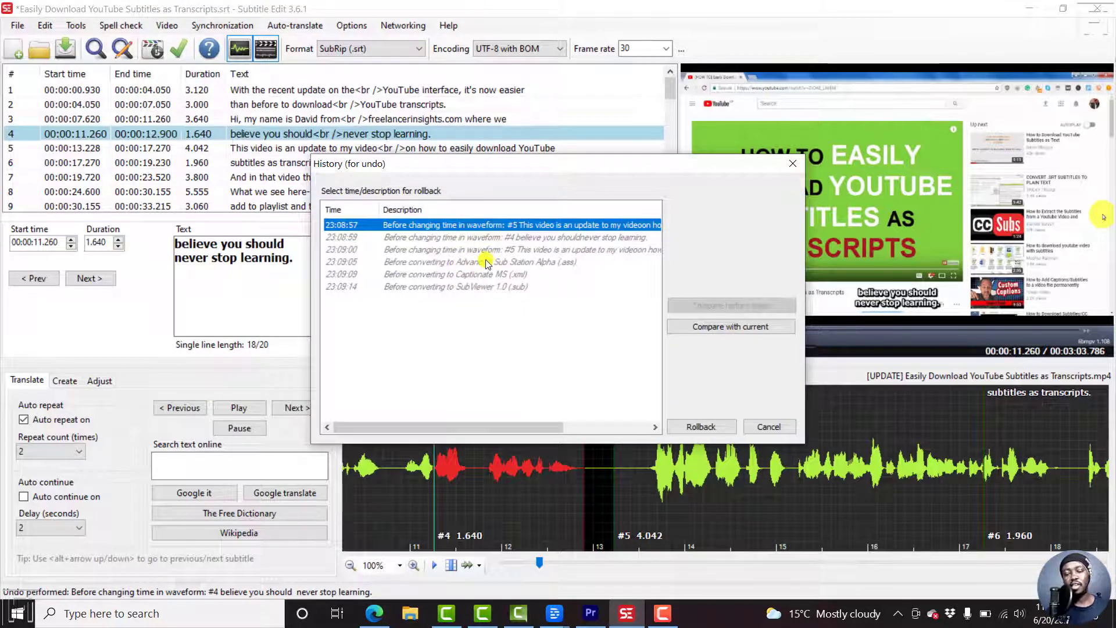
# Step: Examine each history entry in turn to see which timing changes and format conversions can still be rolled back to
pyautogui.click(413, 237)
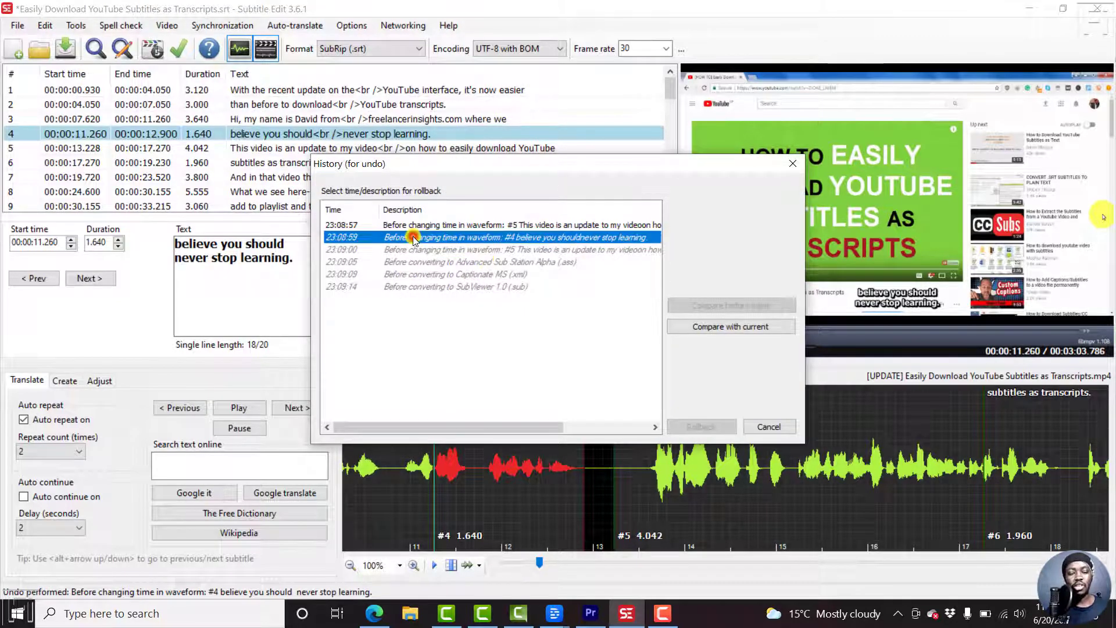
pyautogui.click(410, 254)
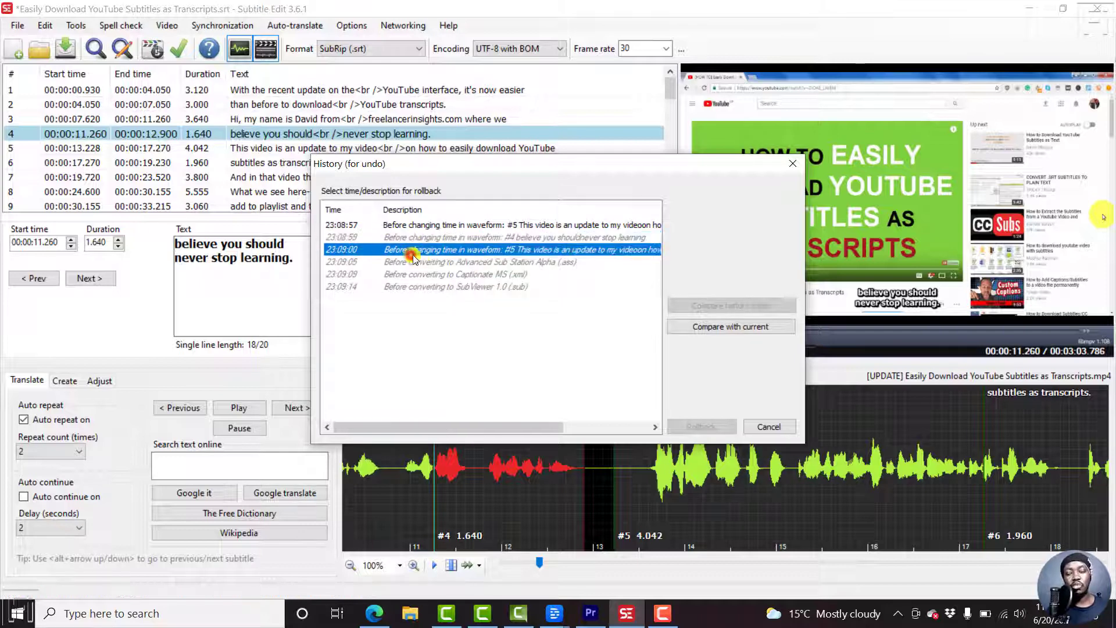
pyautogui.click(423, 263)
pyautogui.click(436, 275)
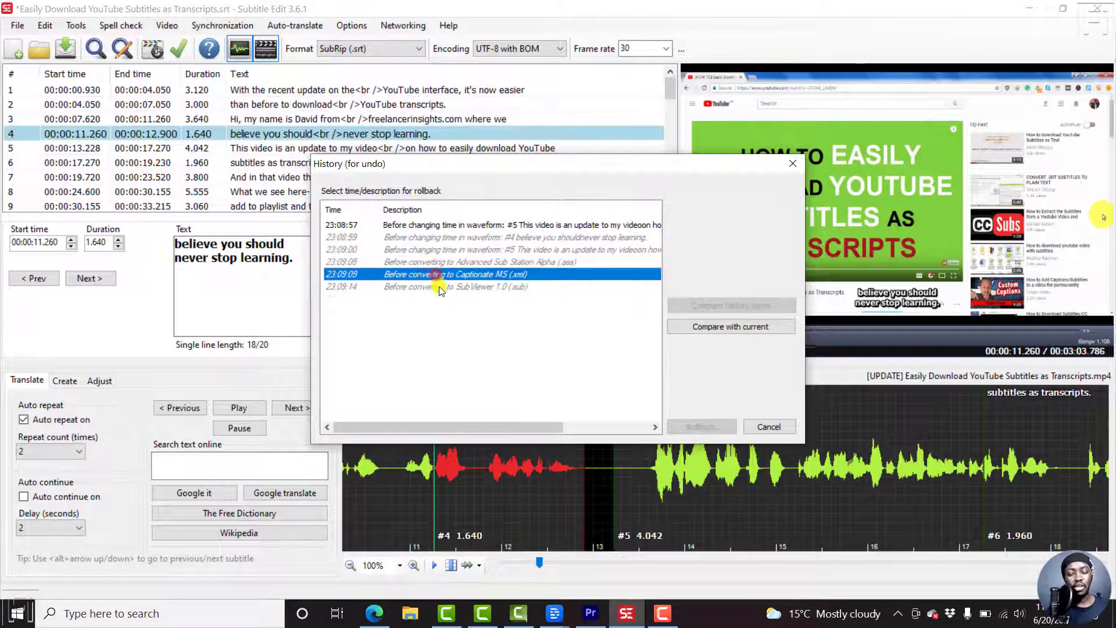
pyautogui.click(440, 287)
pyautogui.click(403, 226)
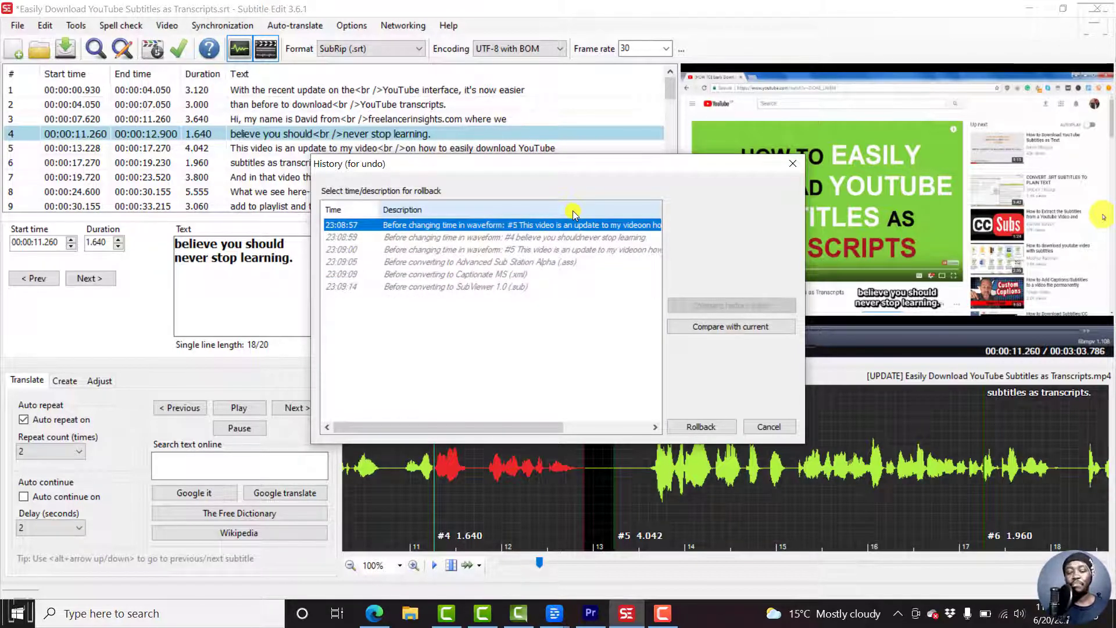
# Step: Switch to Camtasia, detach the canvas into its own window and reattach it from the main window
pyautogui.click(449, 615)
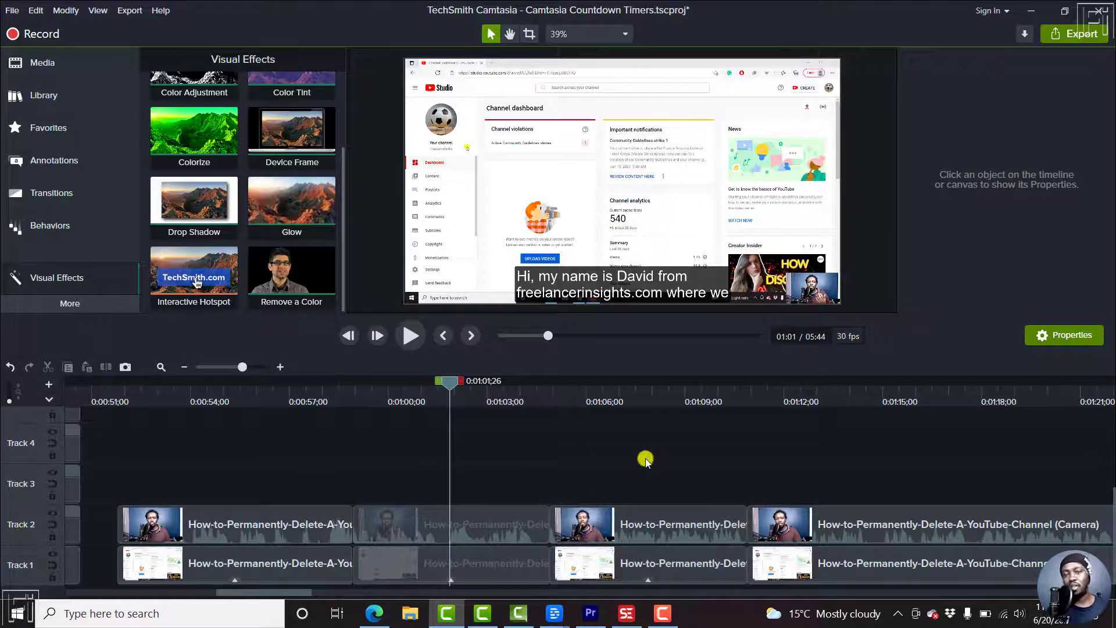
pyautogui.click(496, 550)
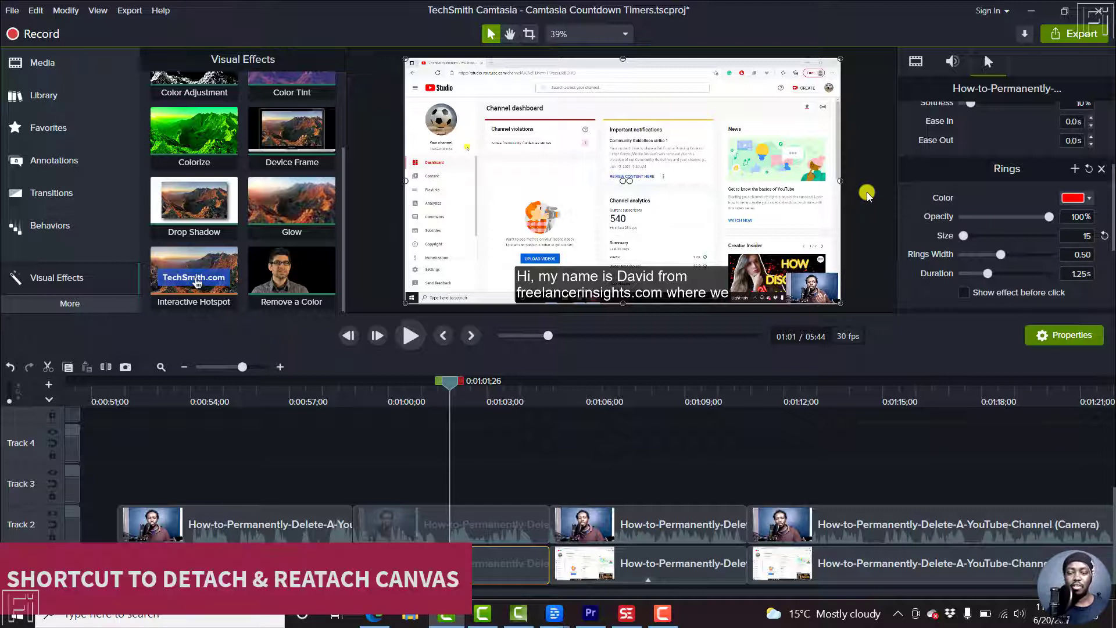
pyautogui.click(856, 230)
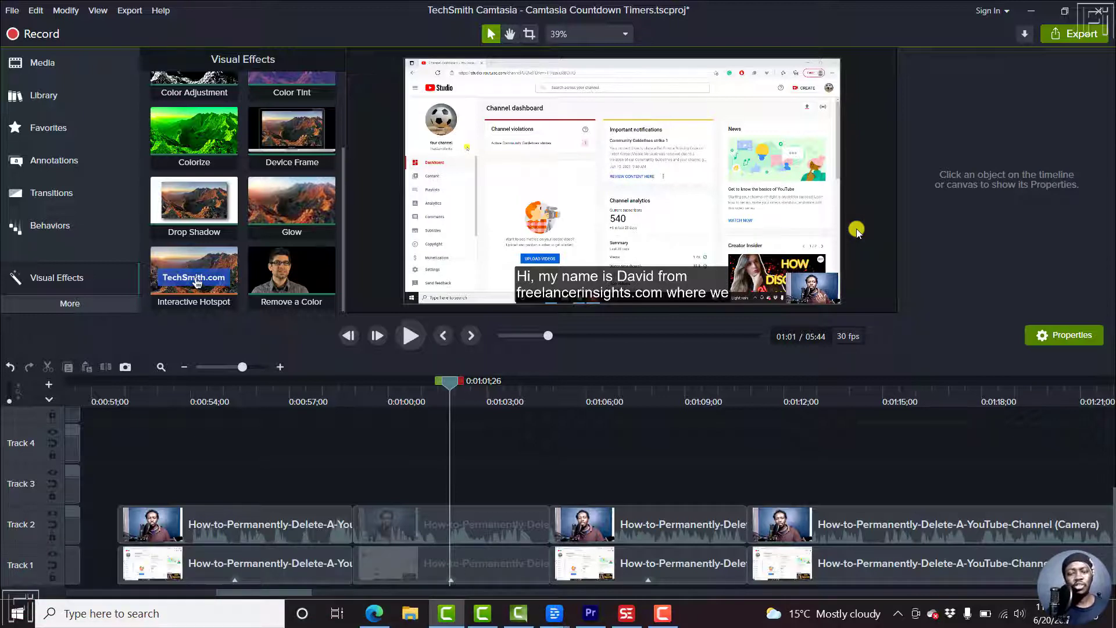
pyautogui.rightClick(862, 179)
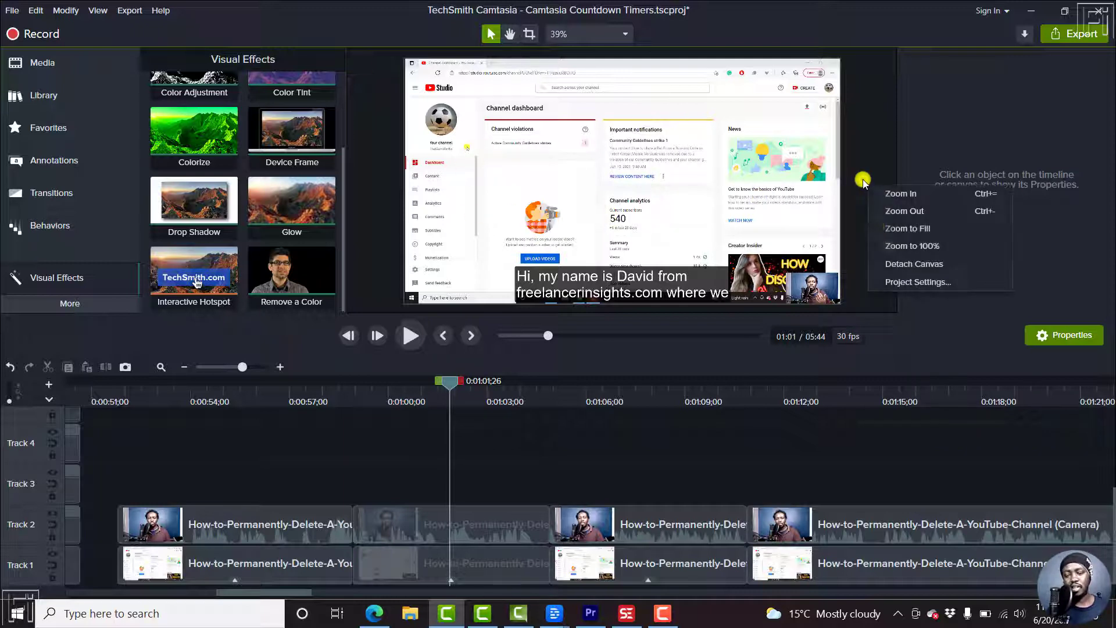
pyautogui.click(915, 266)
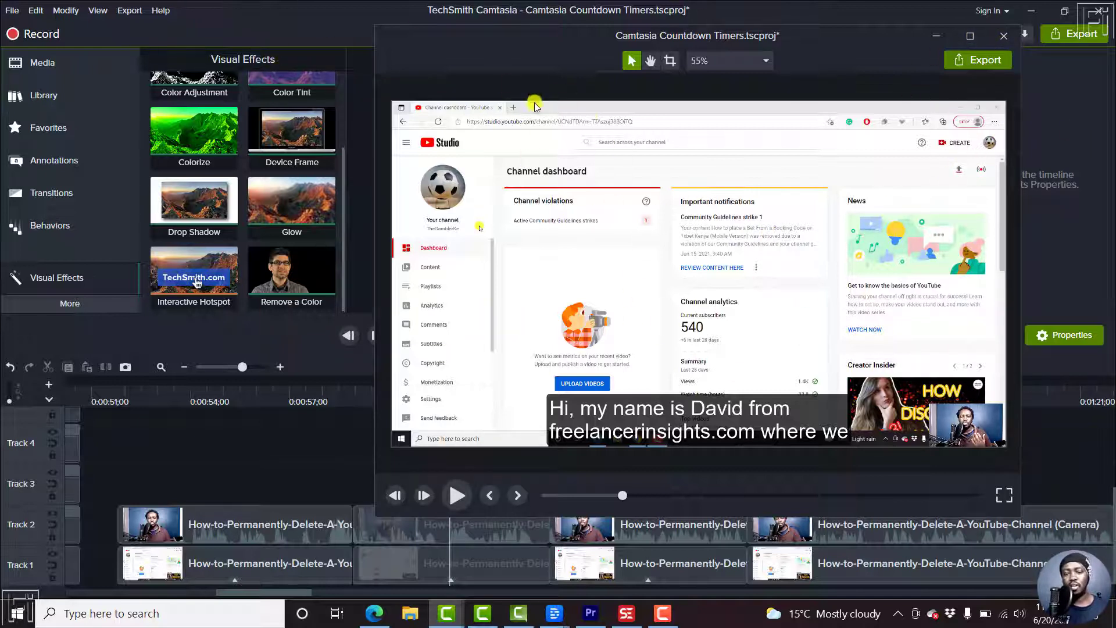
pyautogui.click(271, 2)
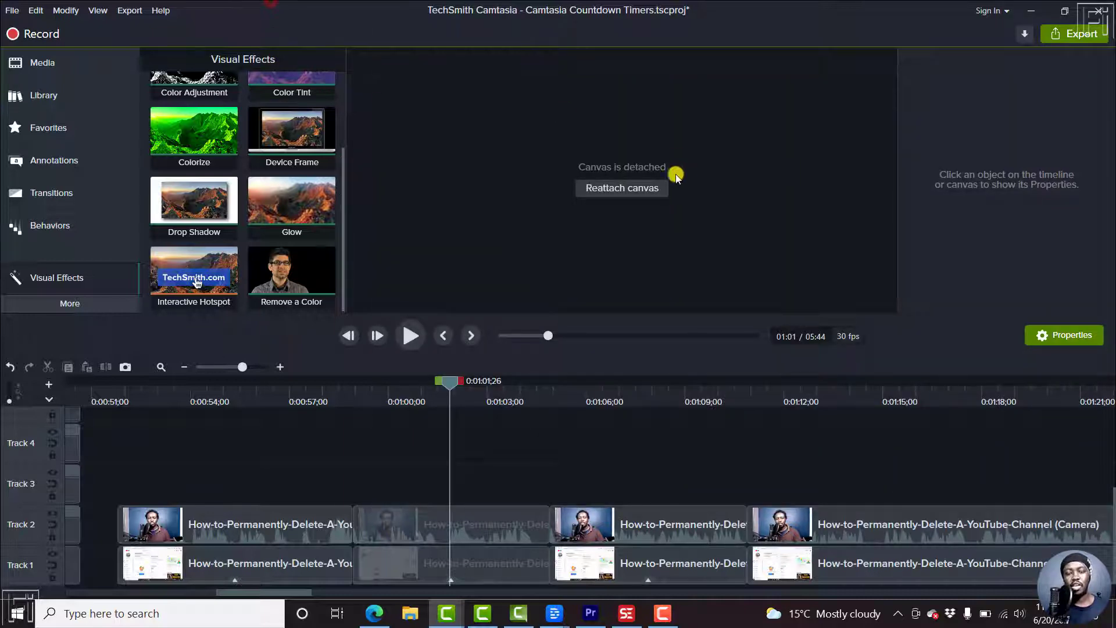
pyautogui.click(621, 189)
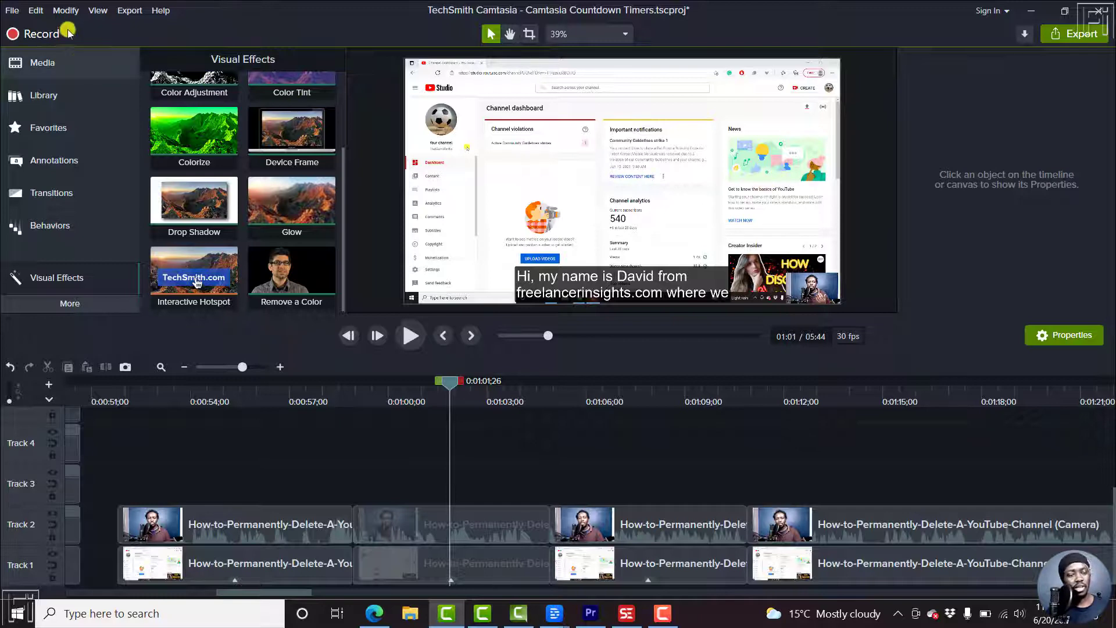
# Step: Examine the Canvas Options shortcuts in the preferences and the import and export choices for shortcuts, leaving the settings as they are
pyautogui.click(36, 10)
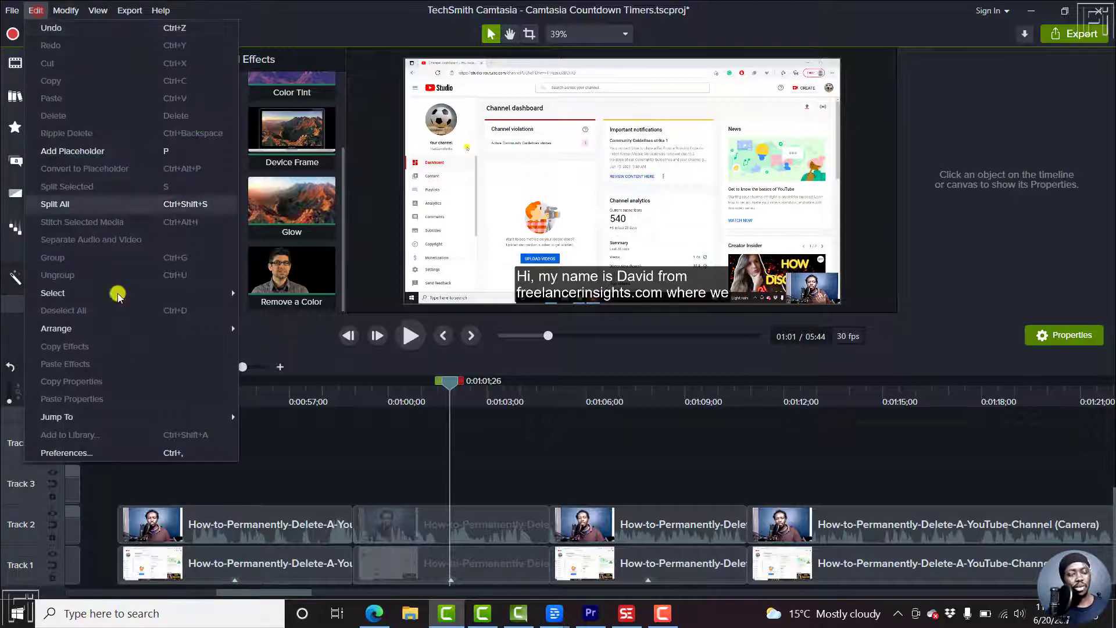
pyautogui.click(83, 456)
pyautogui.click(597, 188)
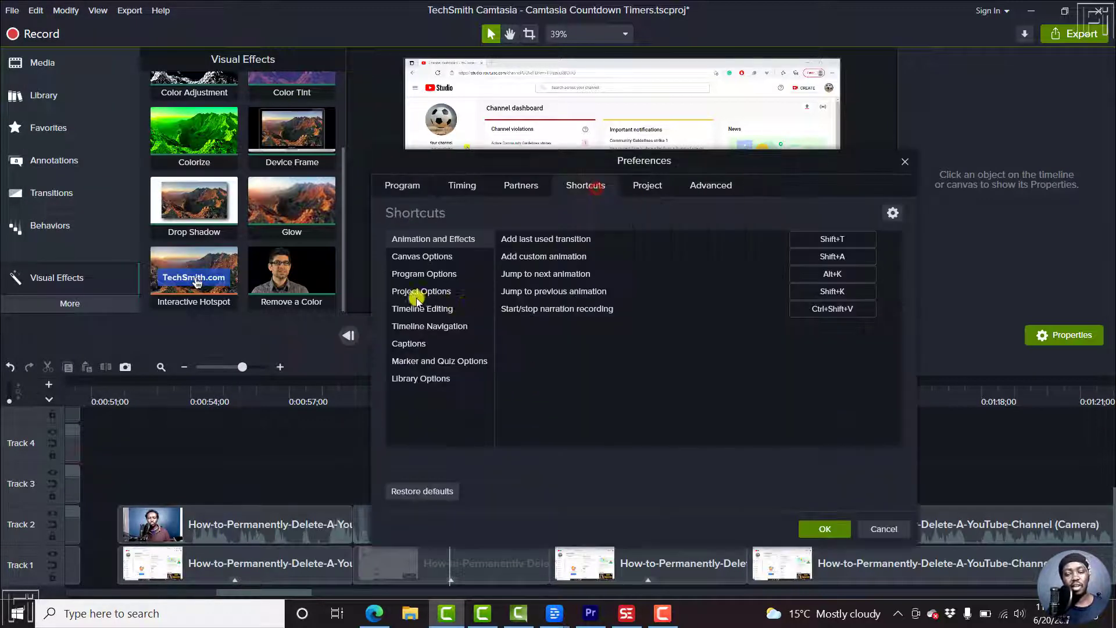
pyautogui.click(418, 259)
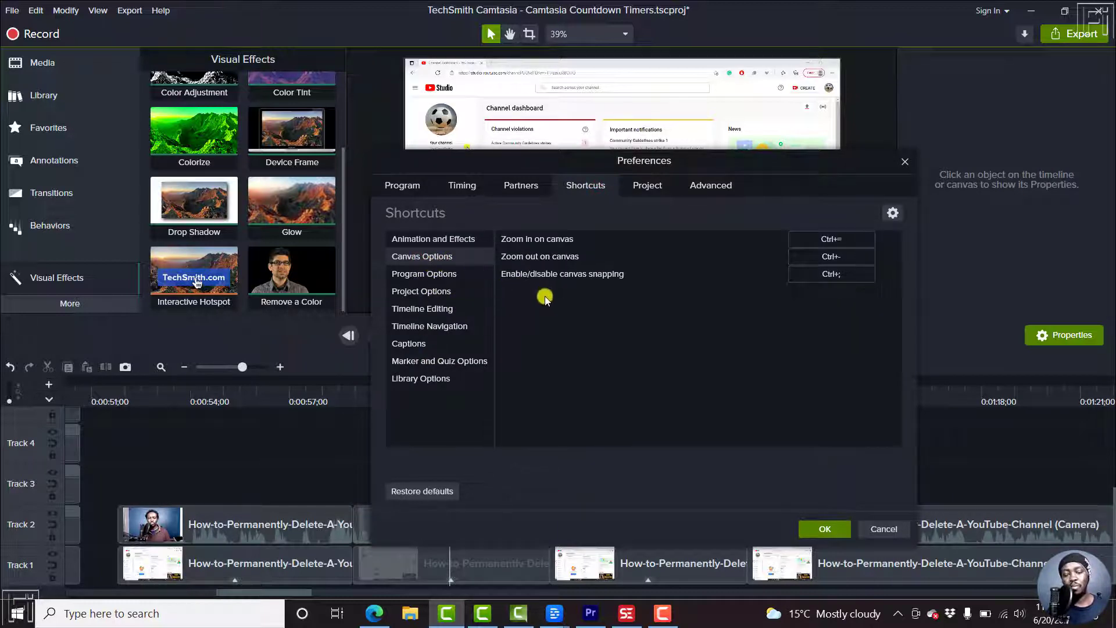
pyautogui.click(893, 214)
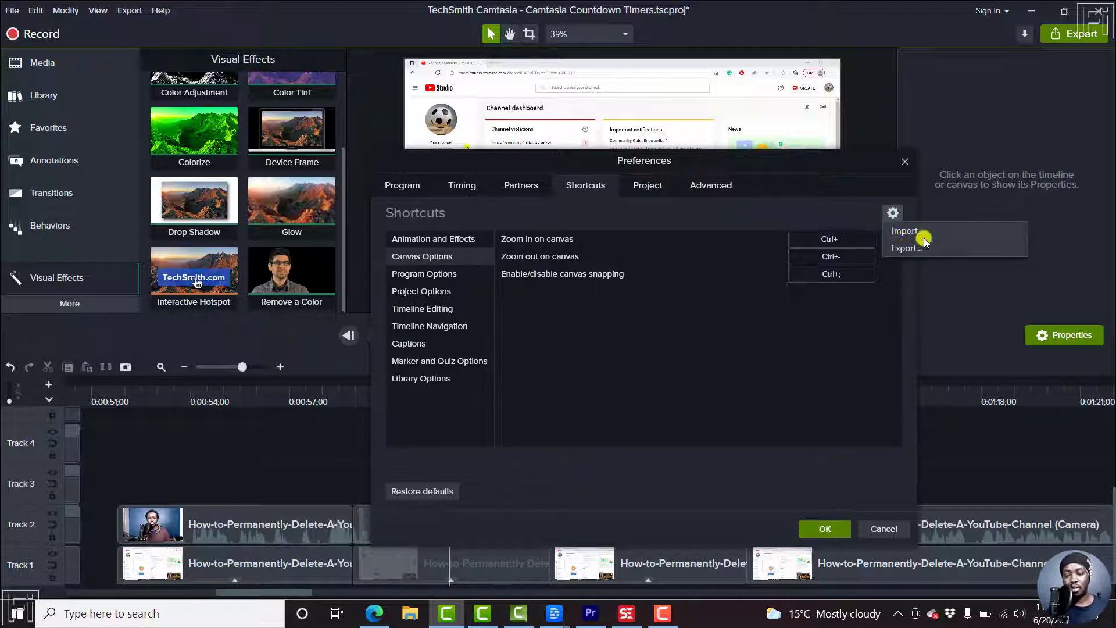
pyautogui.click(880, 191)
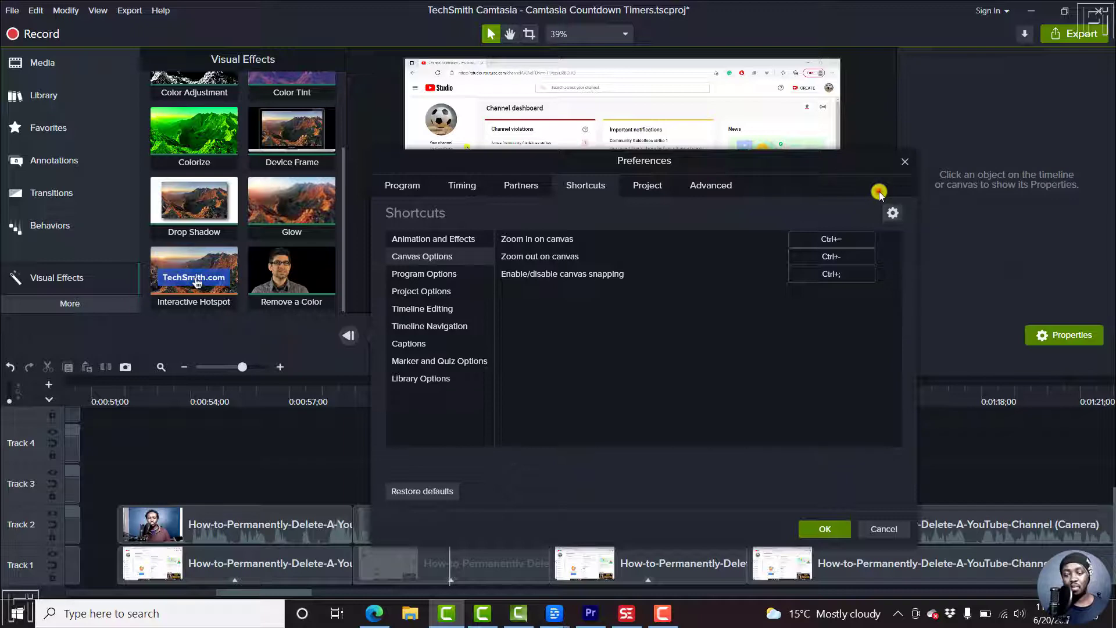
pyautogui.click(907, 165)
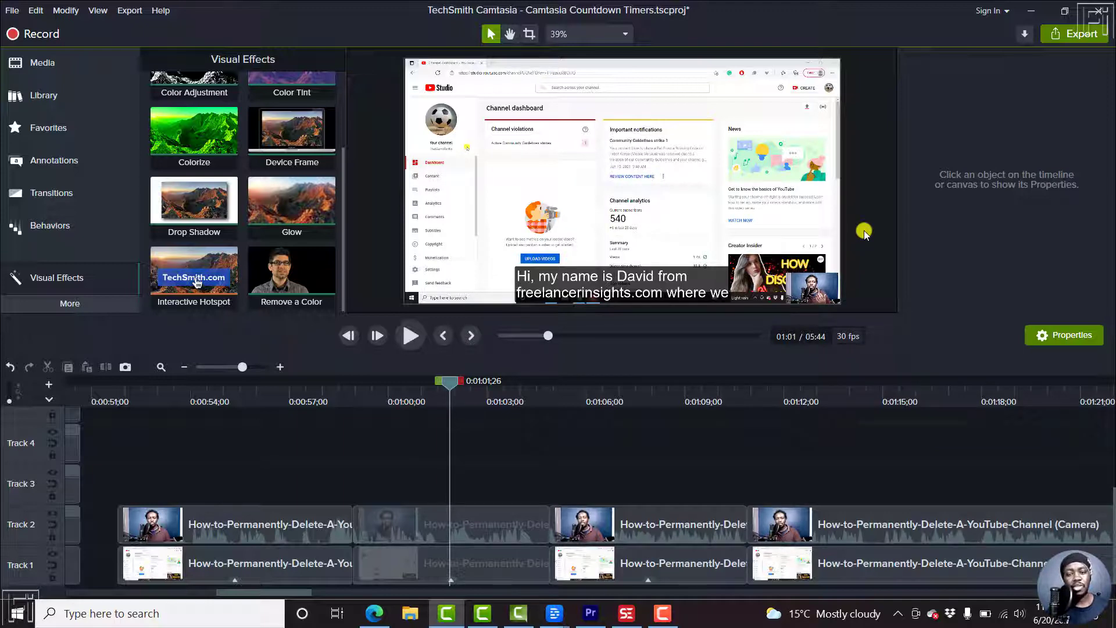
# Step: Detach the canvas again, view it in full screen, and exit full screen and close the detached window
pyautogui.rightClick(864, 232)
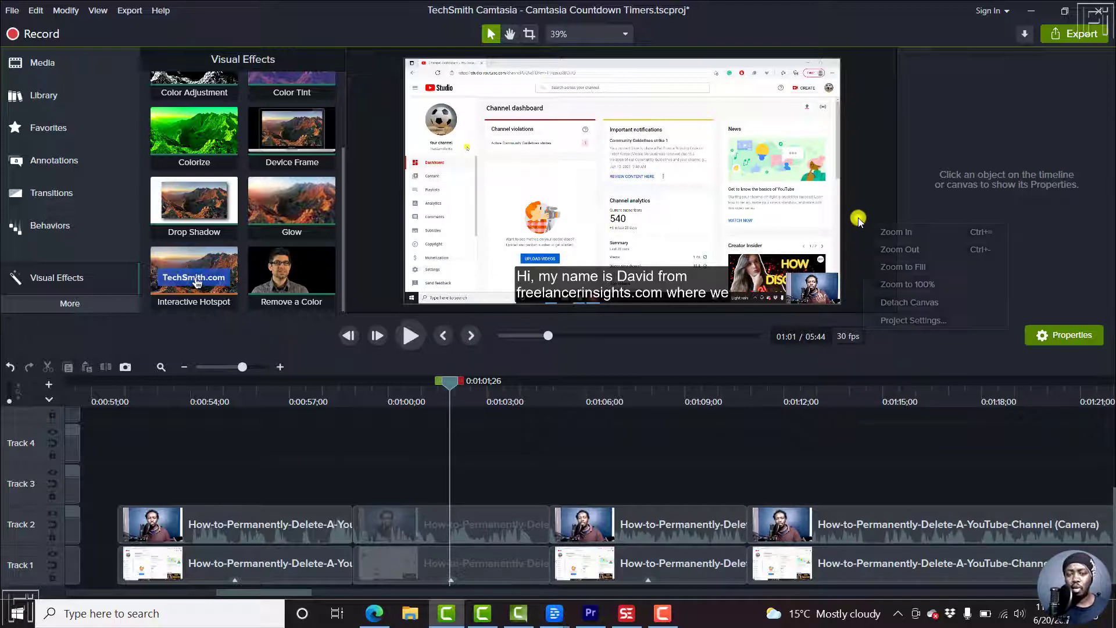
pyautogui.click(920, 304)
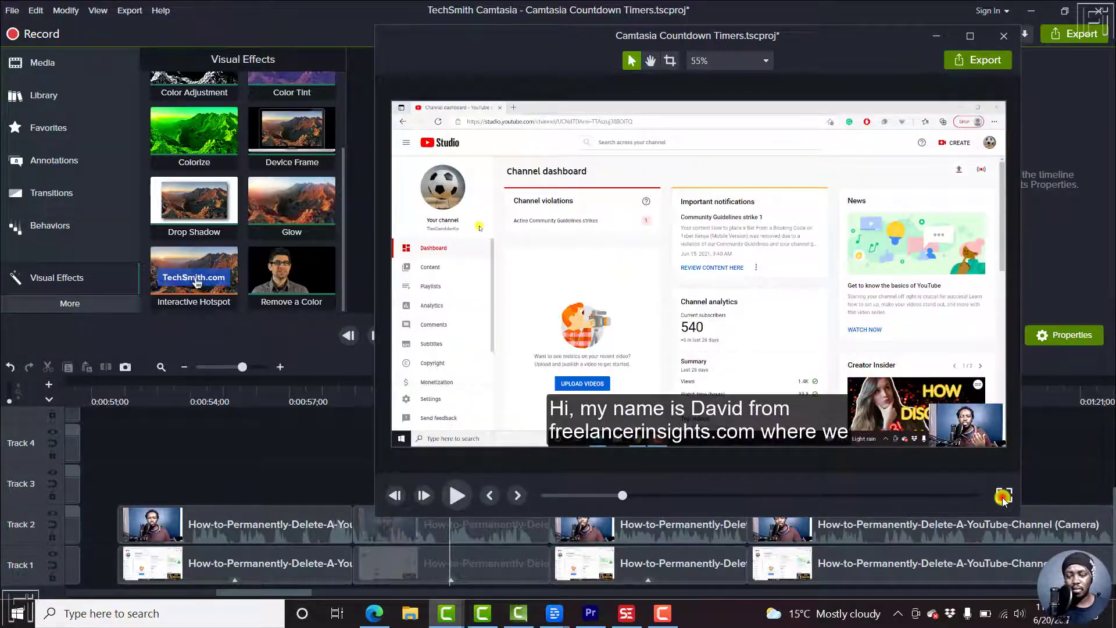
pyautogui.click(1002, 496)
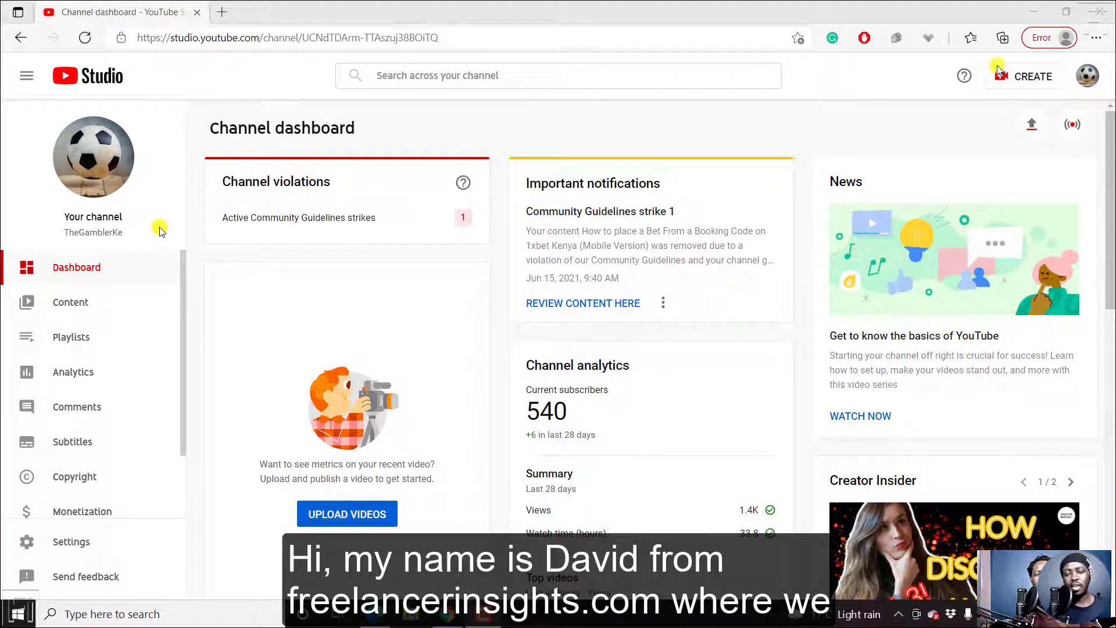
pyautogui.press('Escape')
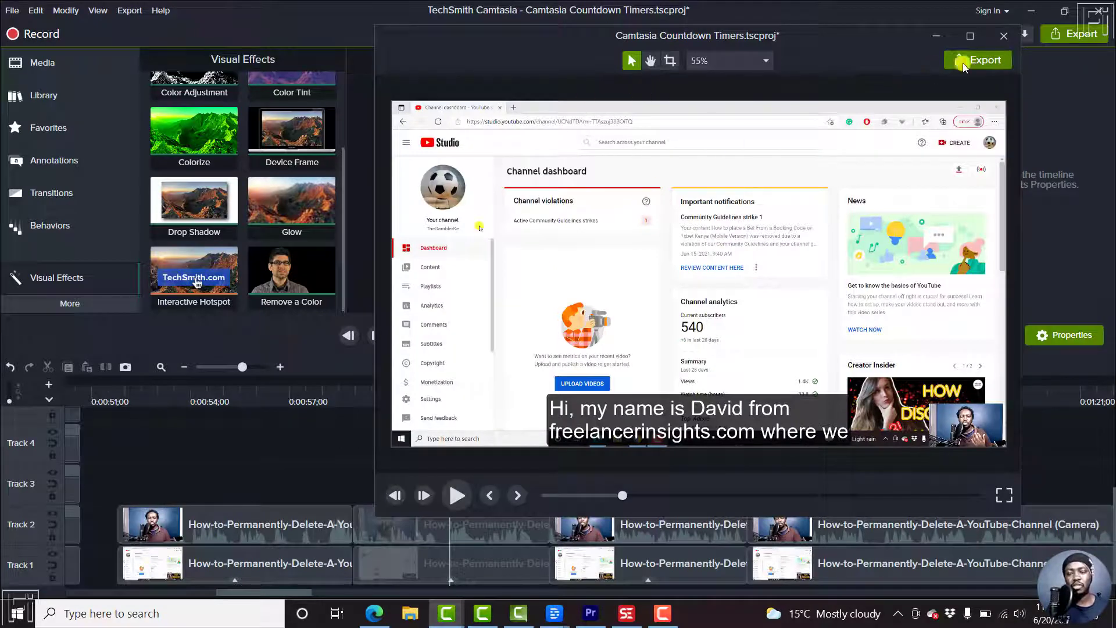
pyautogui.click(1001, 34)
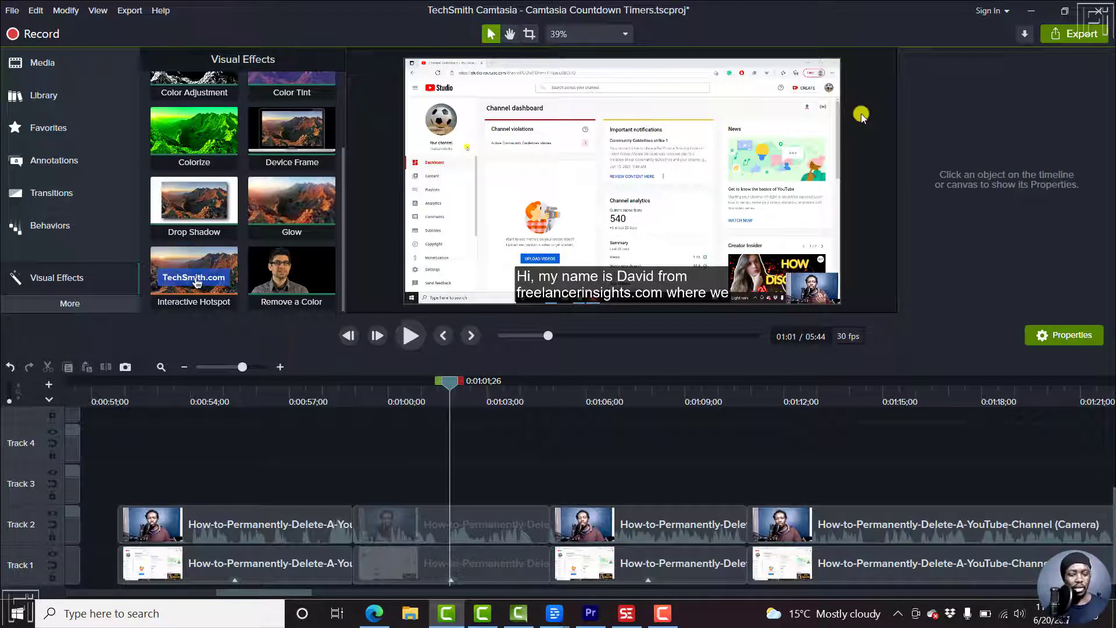
# Step: Bring up the Camtasia Recorder window, examine its Tools options during recording and minimize it
pyautogui.click(671, 618)
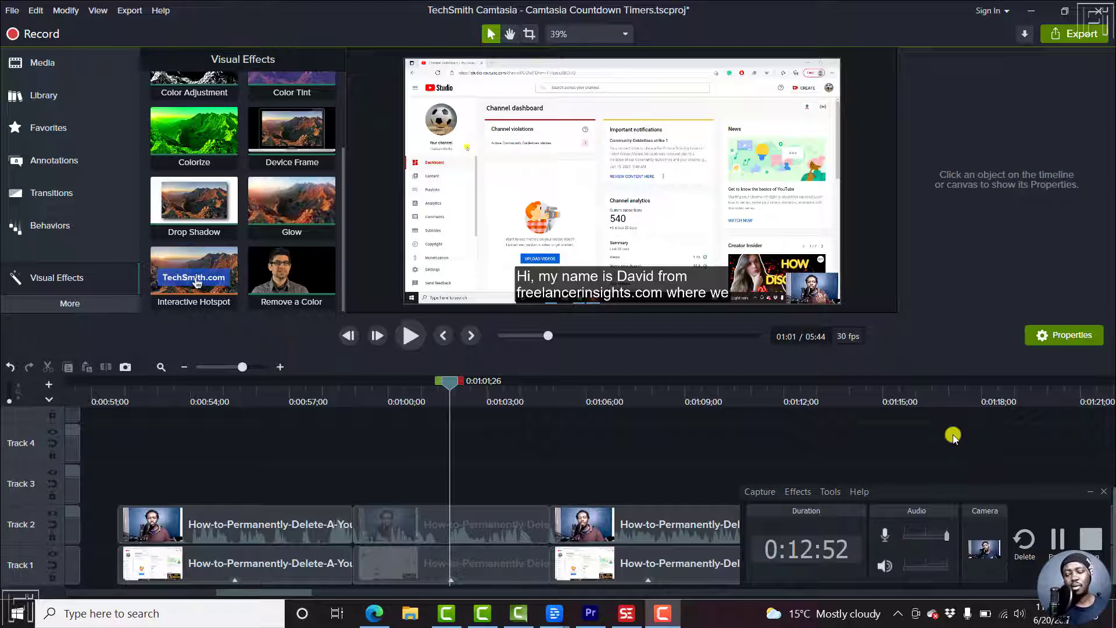
pyautogui.click(831, 491)
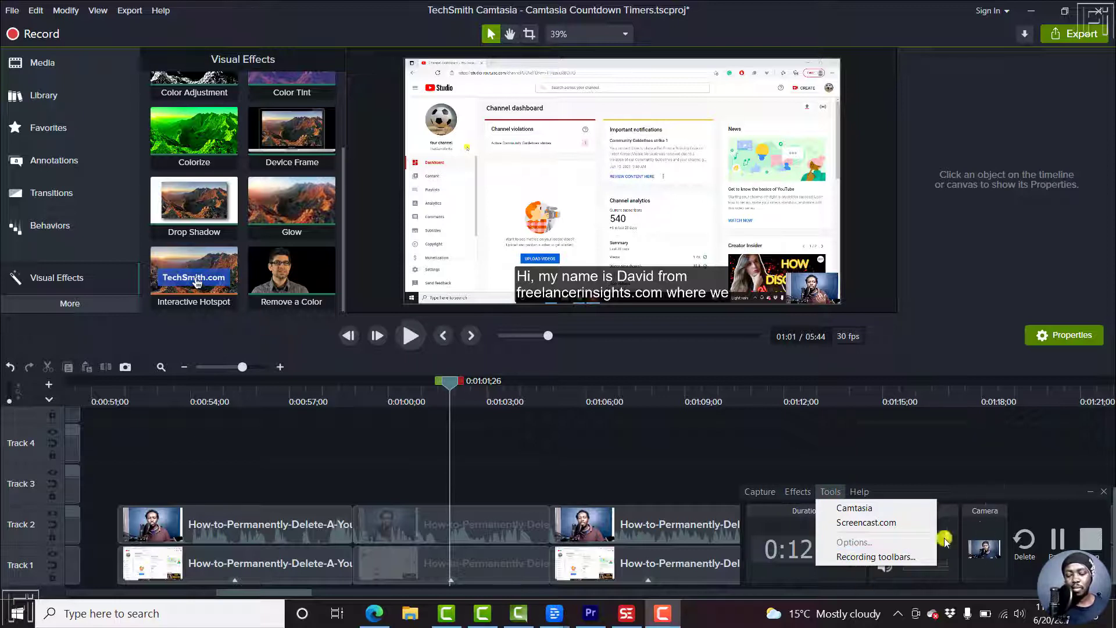
pyautogui.click(956, 491)
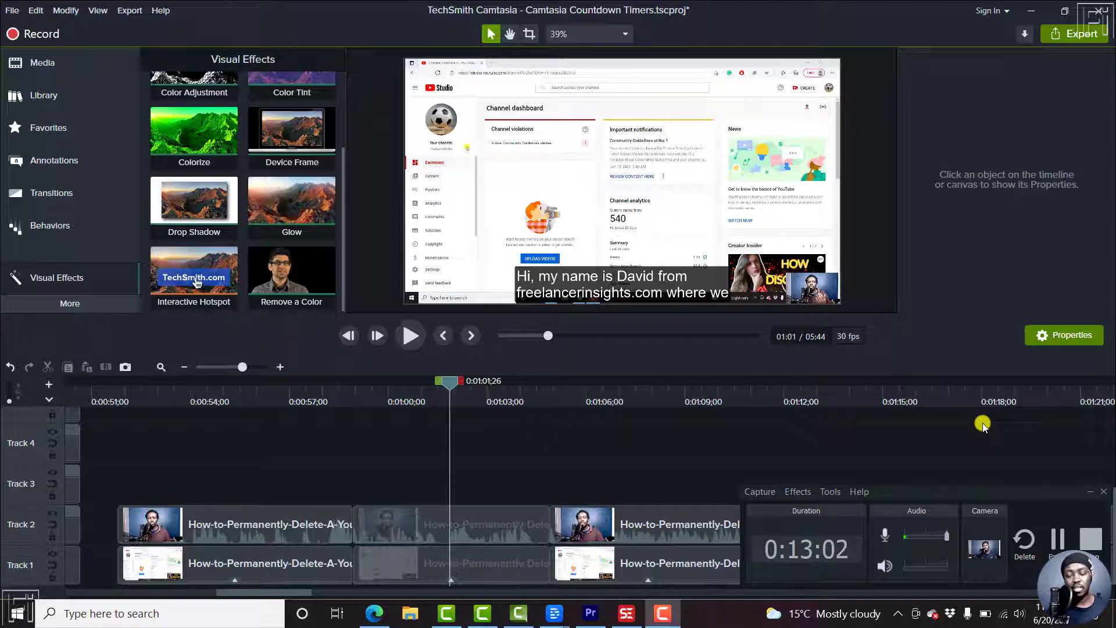
pyautogui.click(1084, 488)
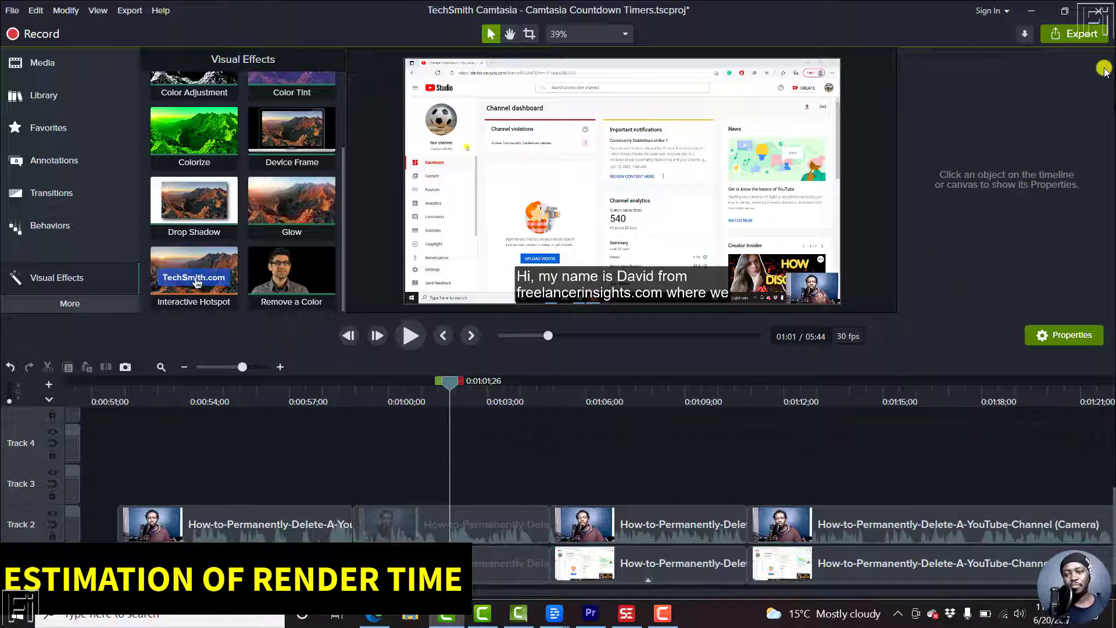
# Step: Open the Production Wizard for a local file export, review its custom production settings page and close it
pyautogui.click(1080, 35)
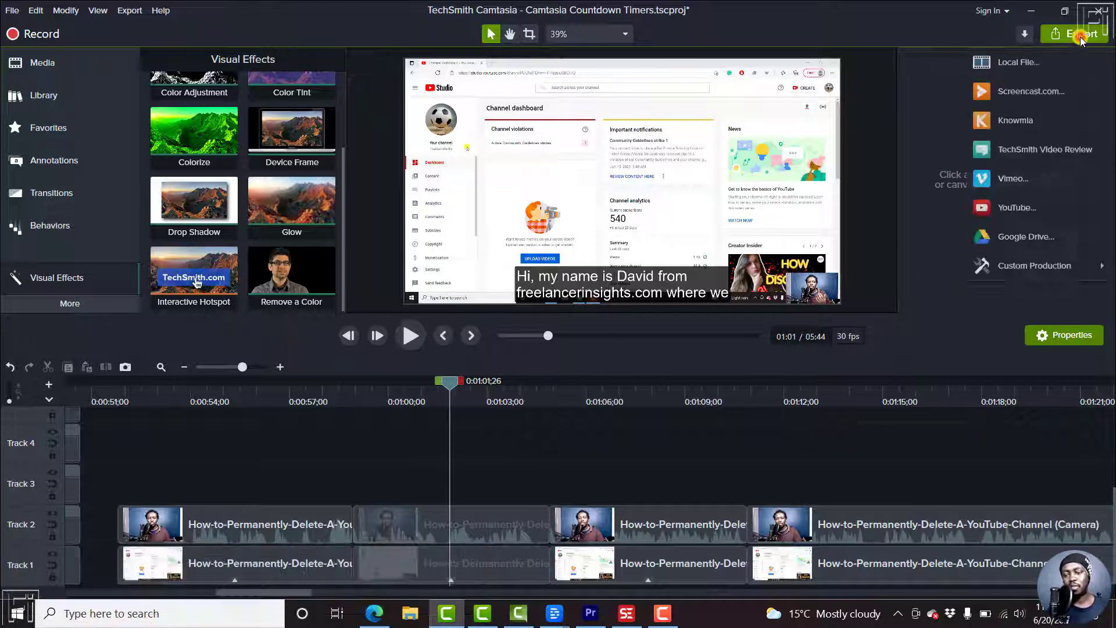
pyautogui.click(1038, 65)
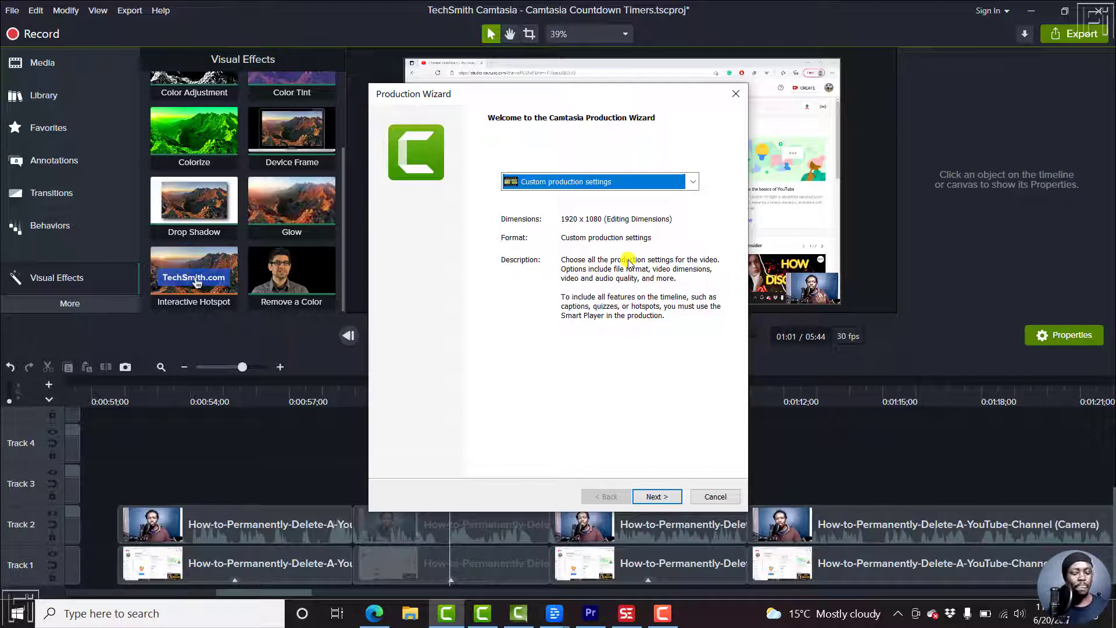
pyautogui.click(736, 94)
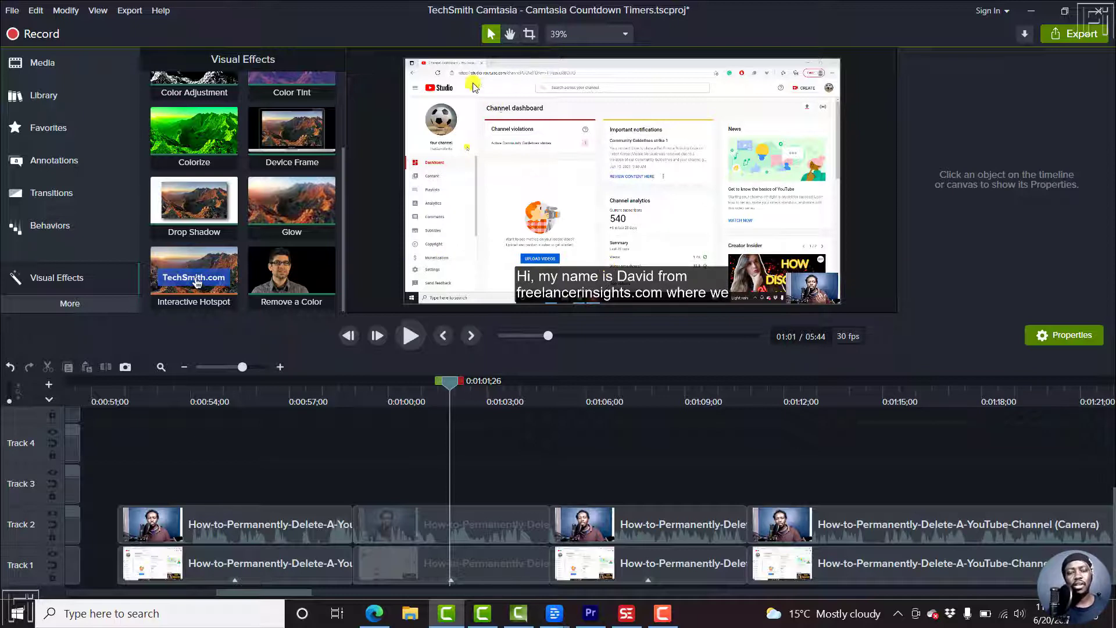
# Step: Select the screen recording on the canvas and examine its context options without choosing any of them
pyautogui.click(451, 32)
pyautogui.click(531, 68)
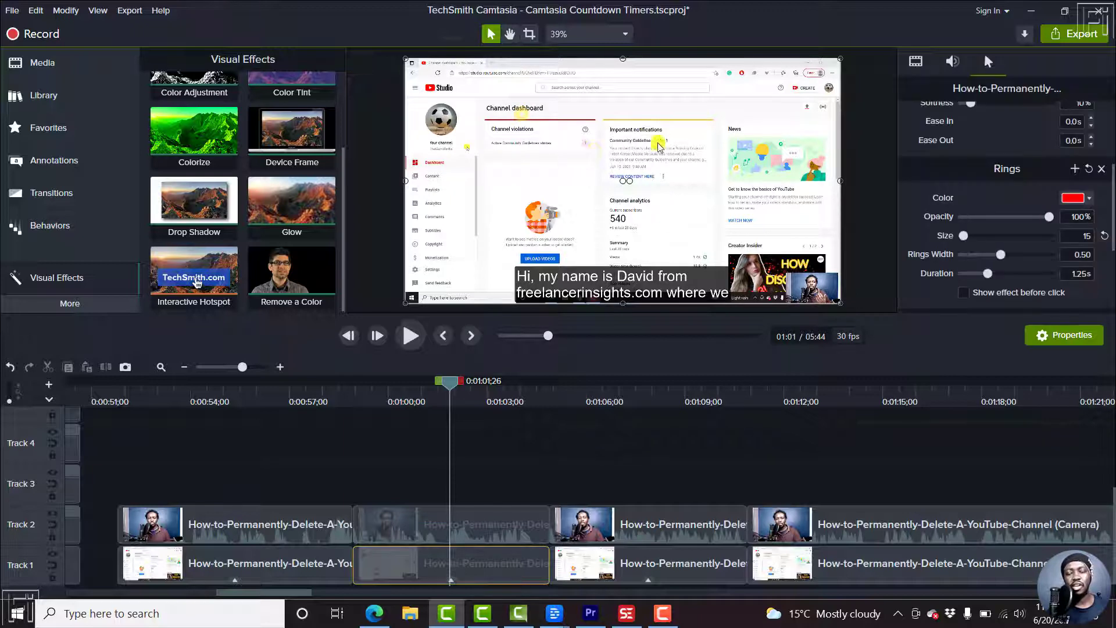
pyautogui.rightClick(572, 150)
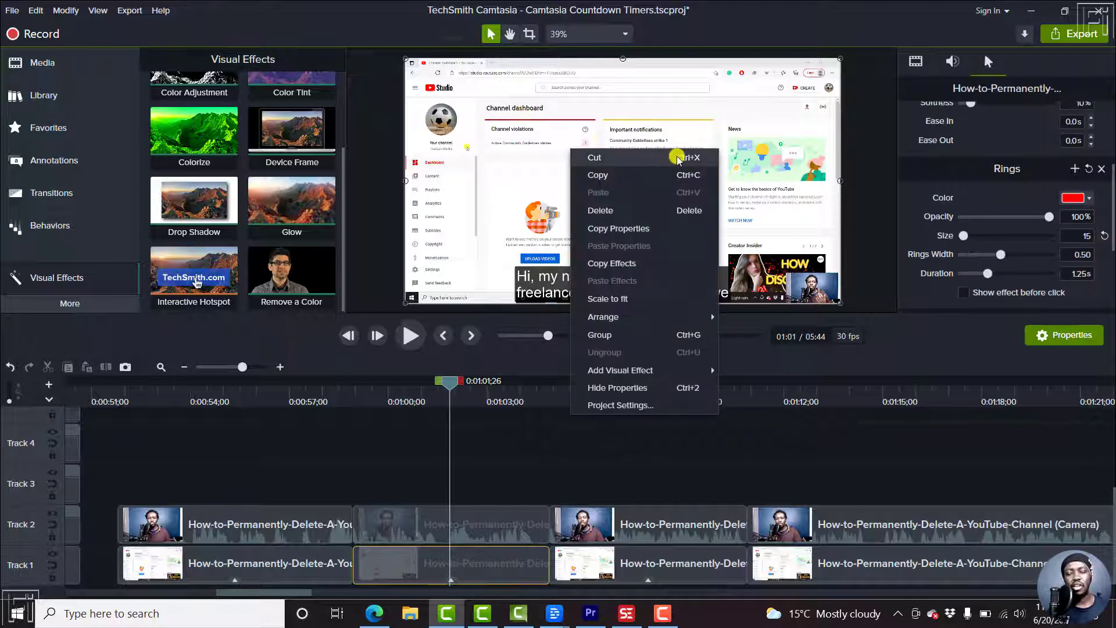
pyautogui.click(872, 109)
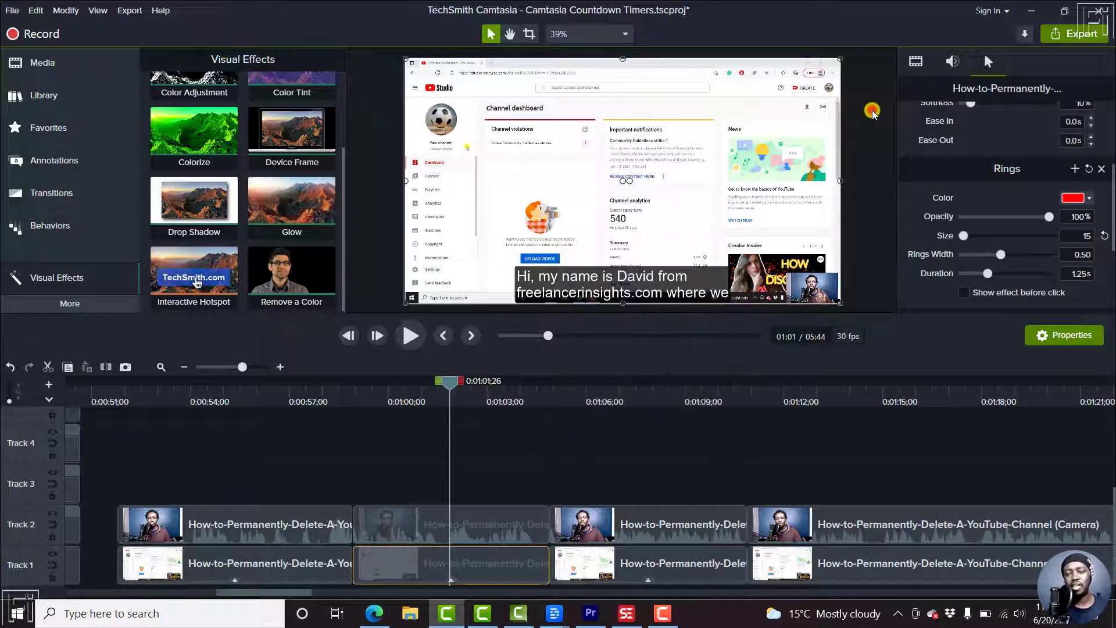
# Step: Restore the Camtasia window to a smaller size, maximize it again and reselect the screen recording on the canvas
pyautogui.doubleClick(471, 28)
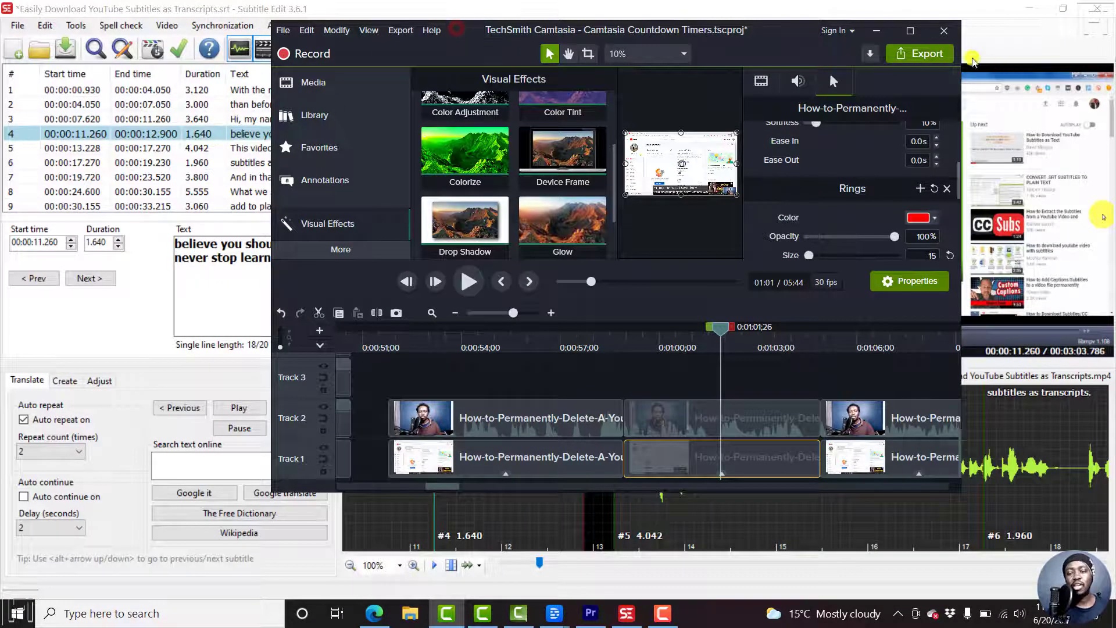
pyautogui.click(908, 29)
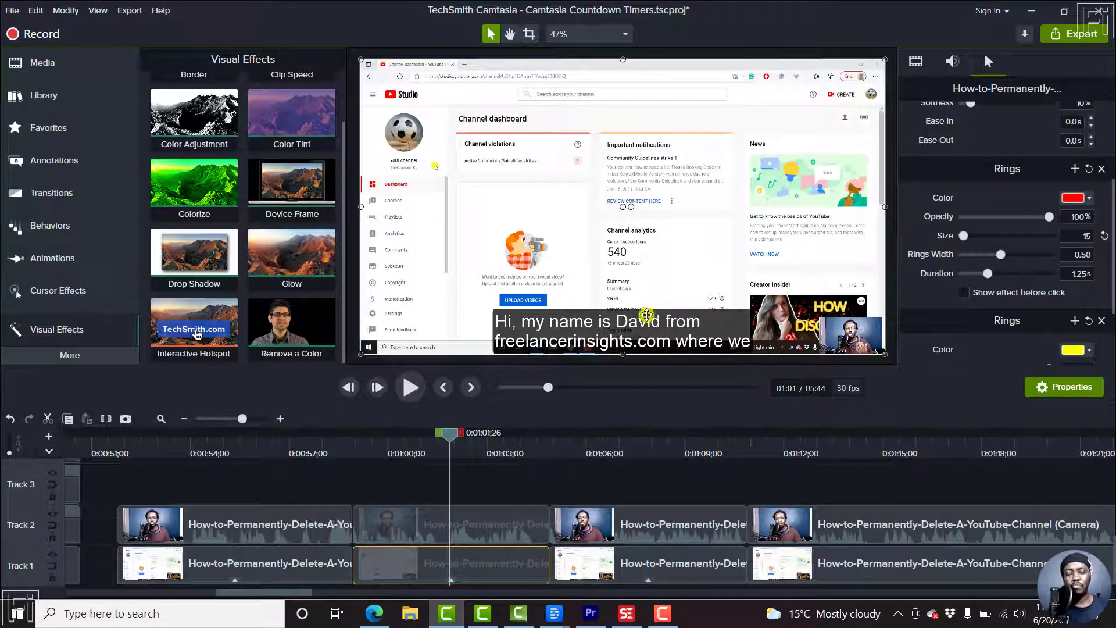
pyautogui.click(680, 490)
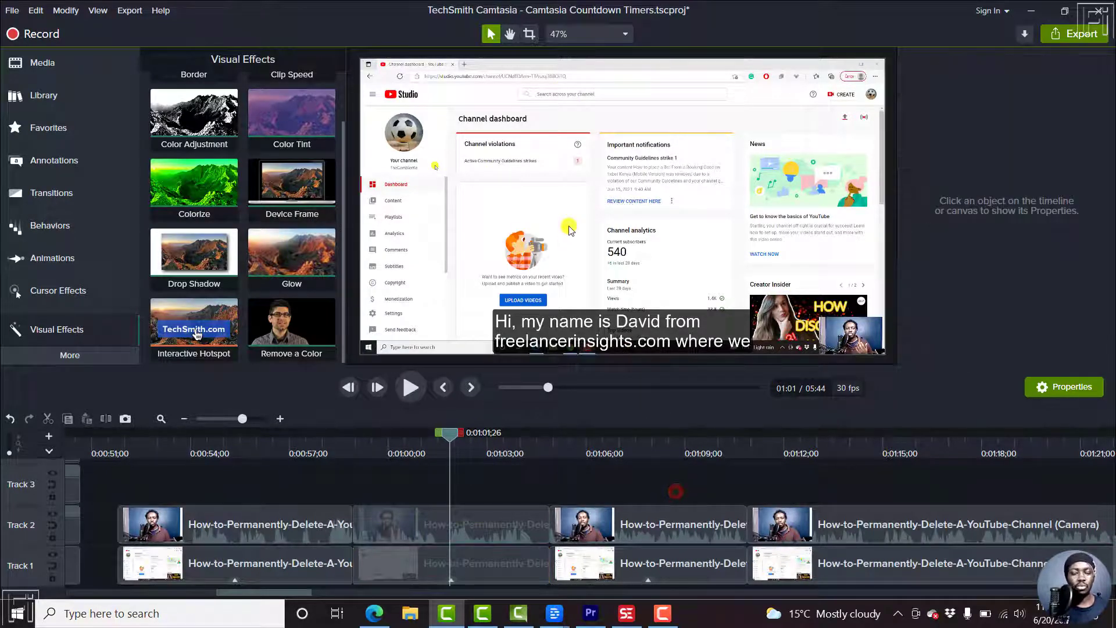
pyautogui.moveTo(568, 225)
pyautogui.mouseDown()
pyautogui.moveTo(587, 220)
pyautogui.moveTo(567, 221)
pyautogui.mouseUp()
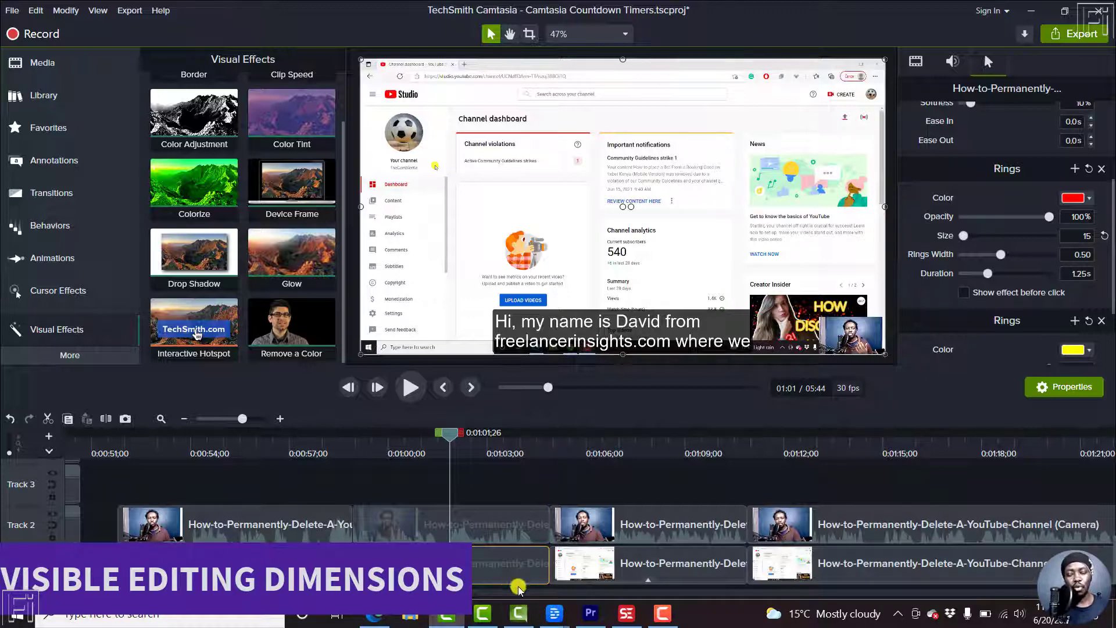
# Step: Switch to the older Camtasia Studio window to view its visible editing dimensions, and return to the Camtasia Countdown Timers project
pyautogui.rightClick(522, 619)
pyautogui.click(523, 620)
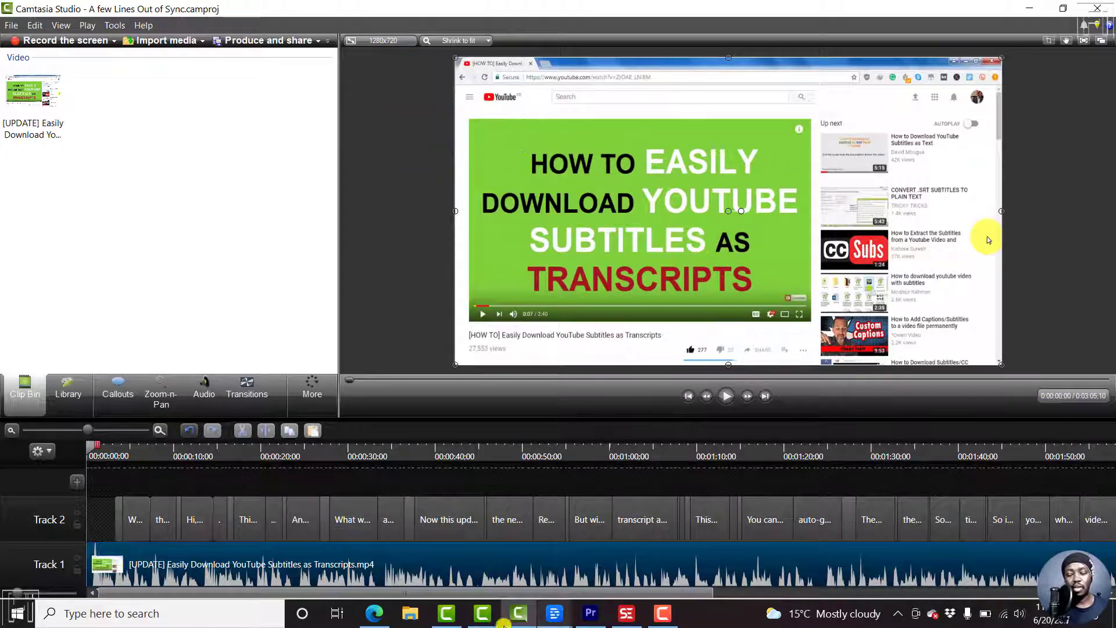
pyautogui.click(446, 614)
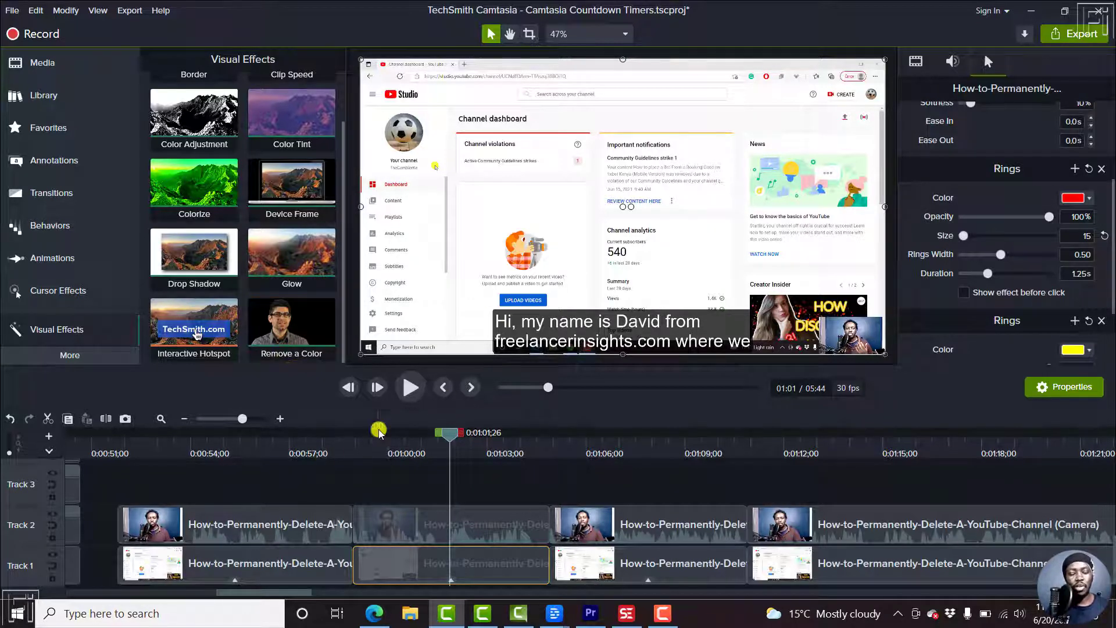
# Step: Show the project's Media Bin, compare it with the Clip Bin in the Camtasia Studio window and return to the project
pyautogui.click(40, 60)
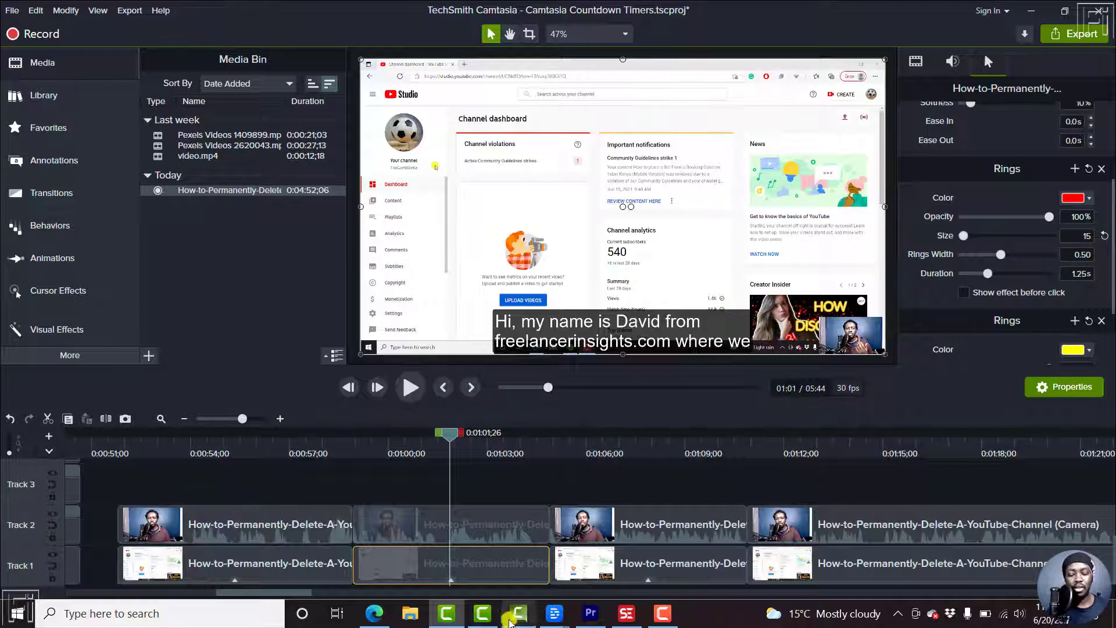
pyautogui.click(518, 613)
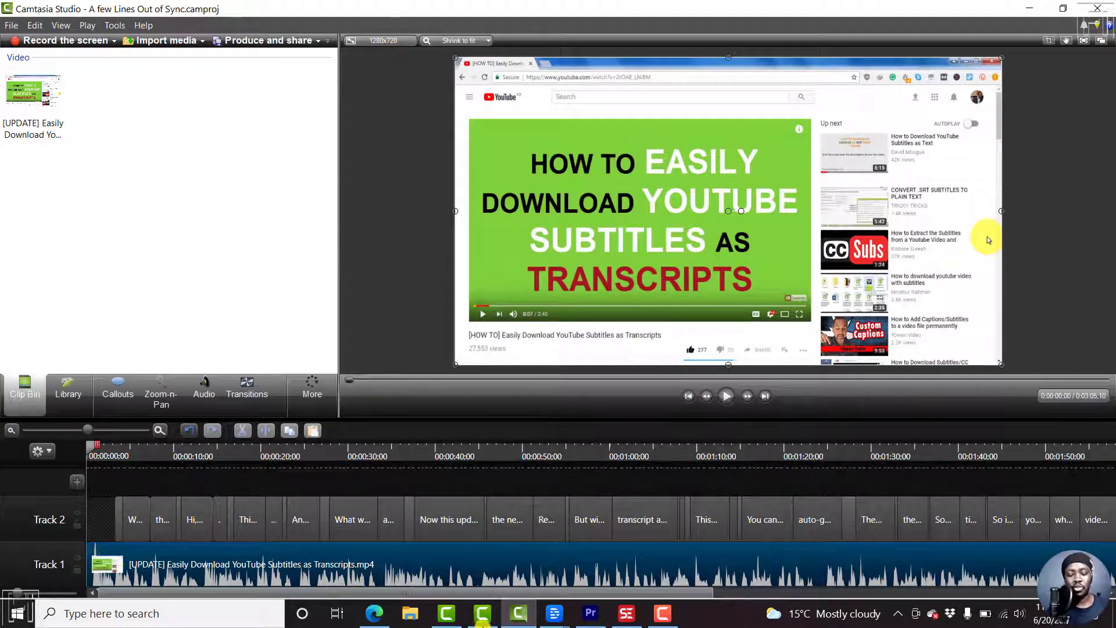
pyautogui.click(446, 615)
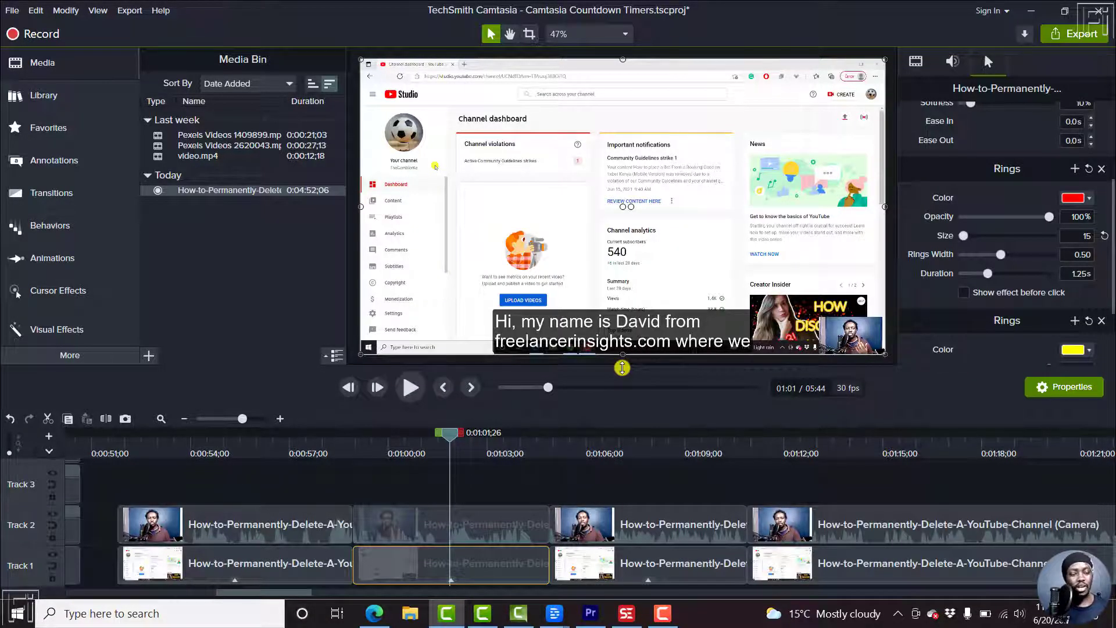
# Step: Add the Clip Speed effect to the selected Track 1 clip, deselect it and review the available visual effects
pyautogui.click(57, 329)
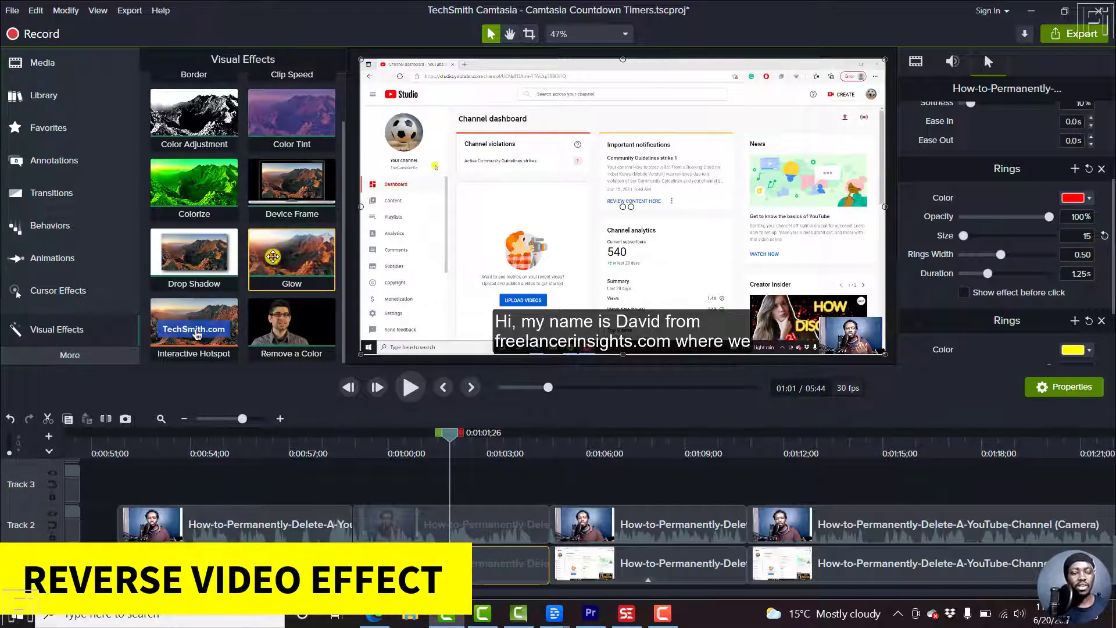
pyautogui.moveTo(273, 257); pyautogui.dragTo(417, 476)
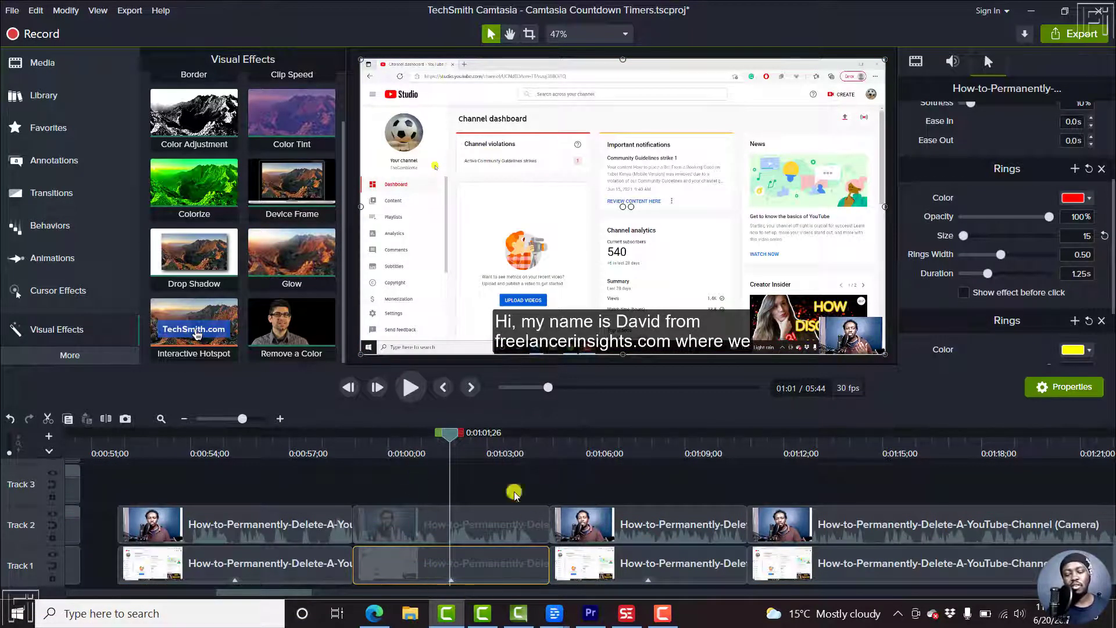
pyautogui.rightClick(493, 563)
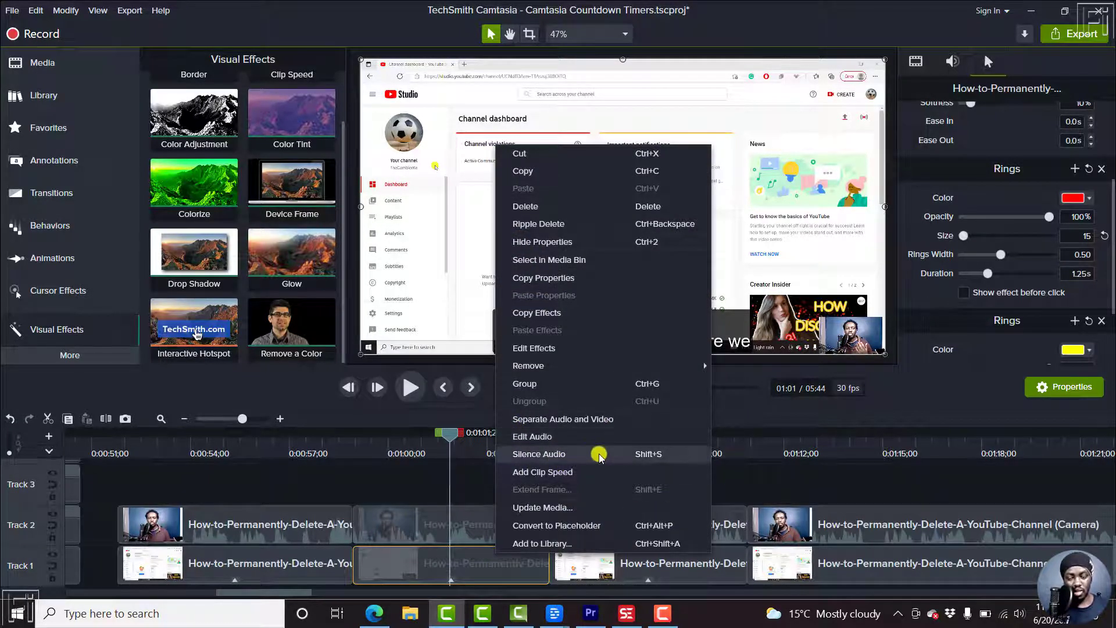
pyautogui.click(586, 474)
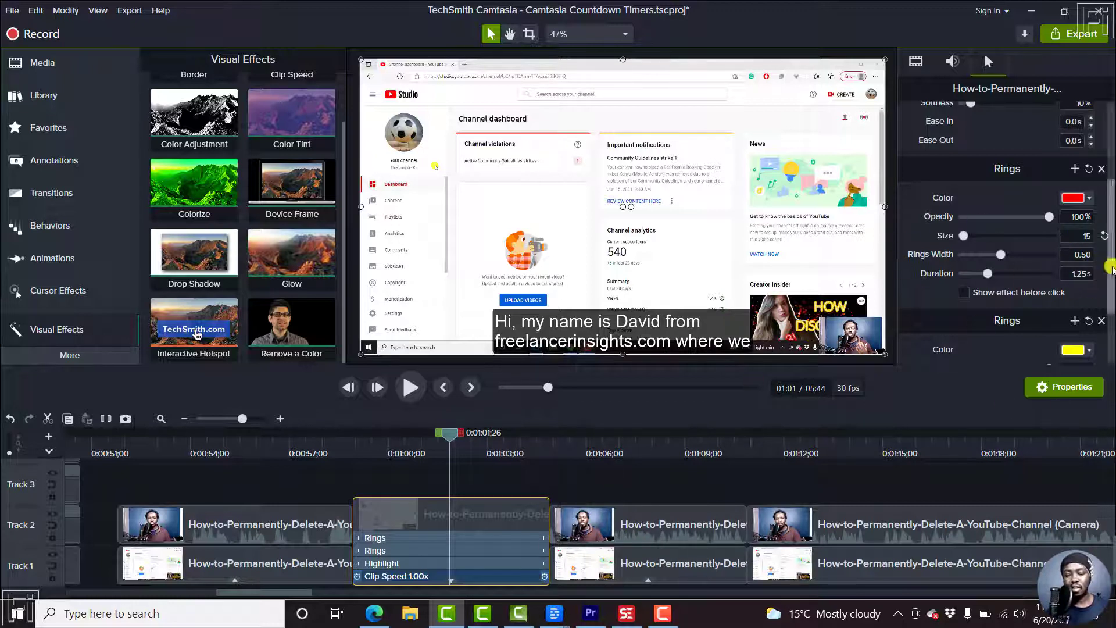
pyautogui.click(529, 470)
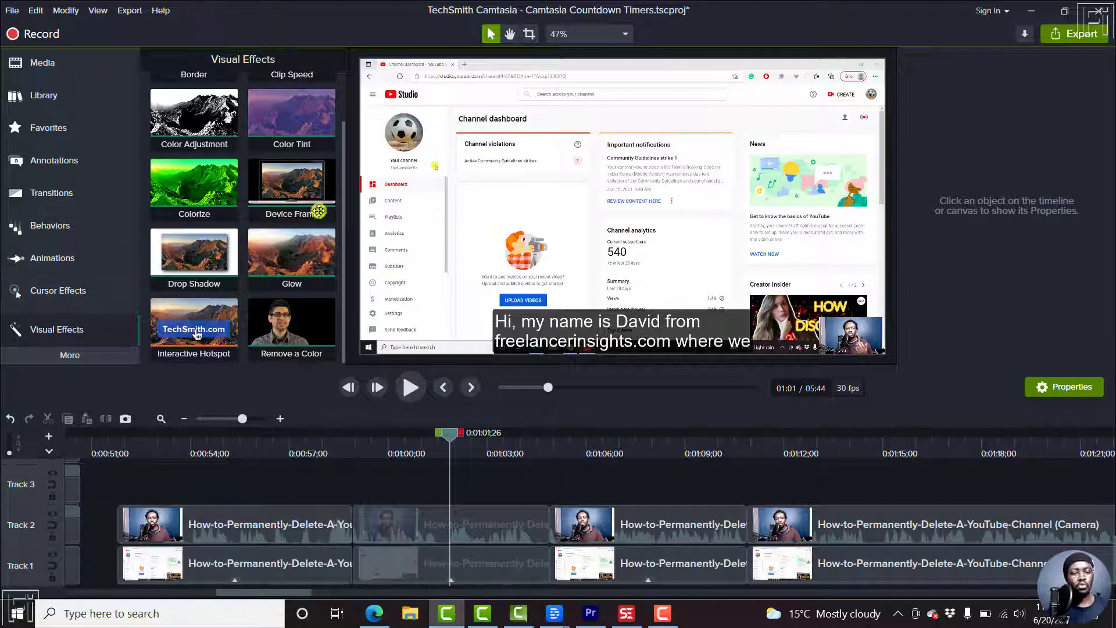
pyautogui.moveTo(341, 144); pyautogui.dragTo(343, 95)
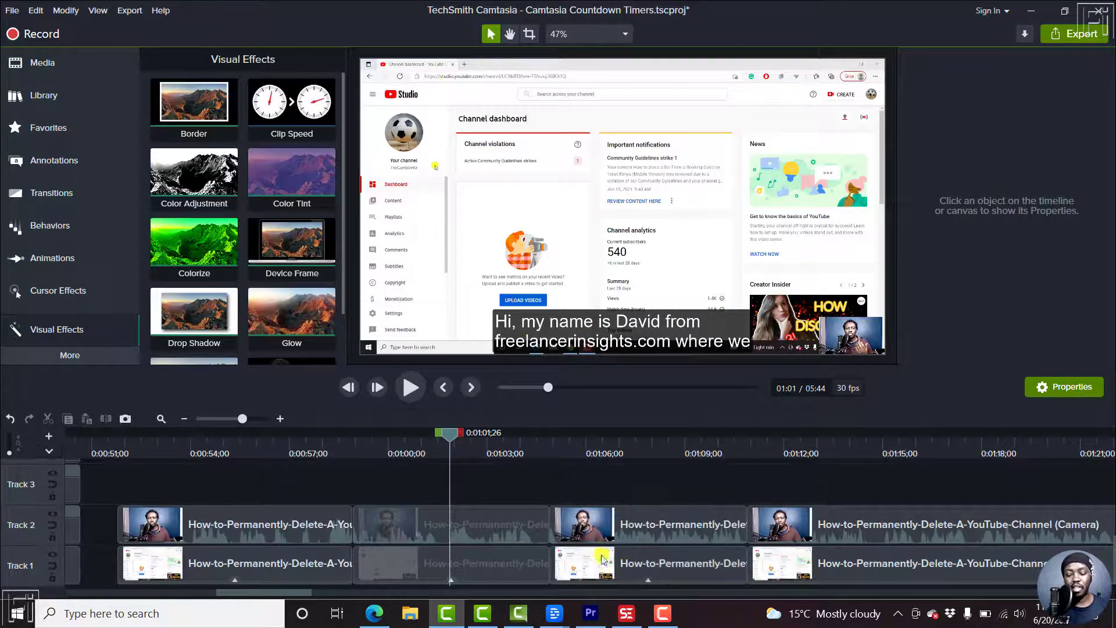
# Step: Switch to the browser to view the Wondershare Filmora and Headliner pages, and bring up the Descript window
pyautogui.click(374, 613)
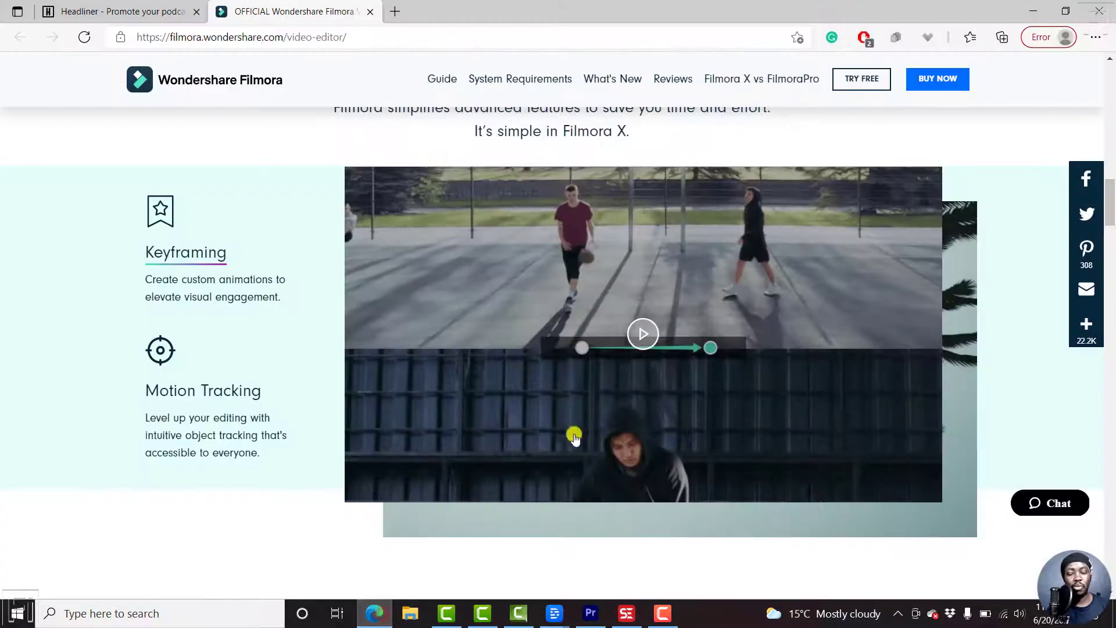
pyautogui.click(122, 12)
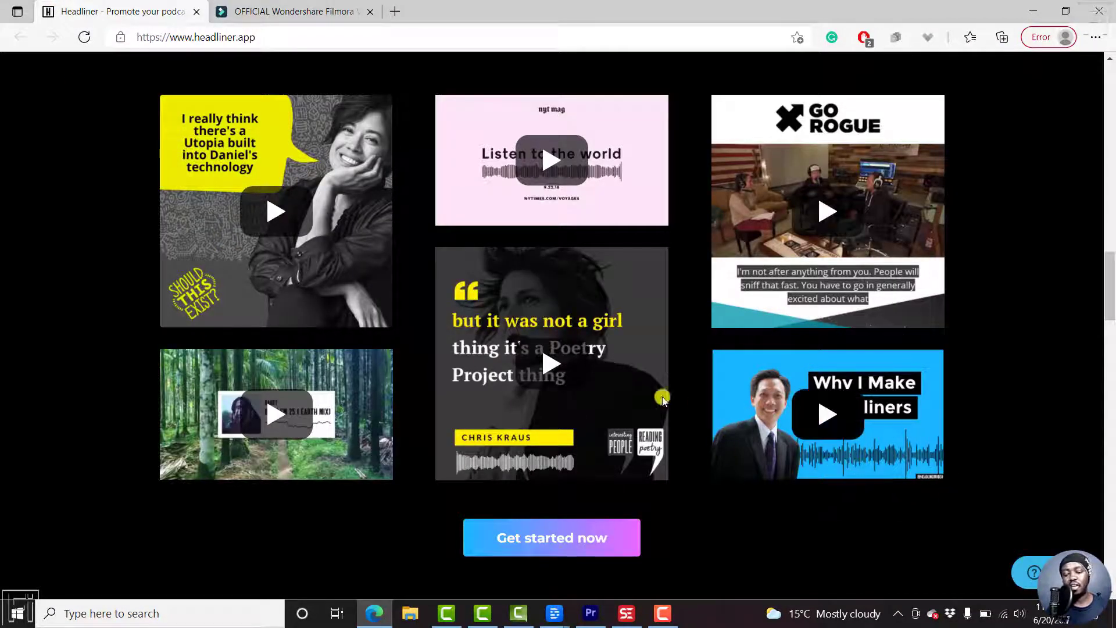
pyautogui.moveTo(554, 613)
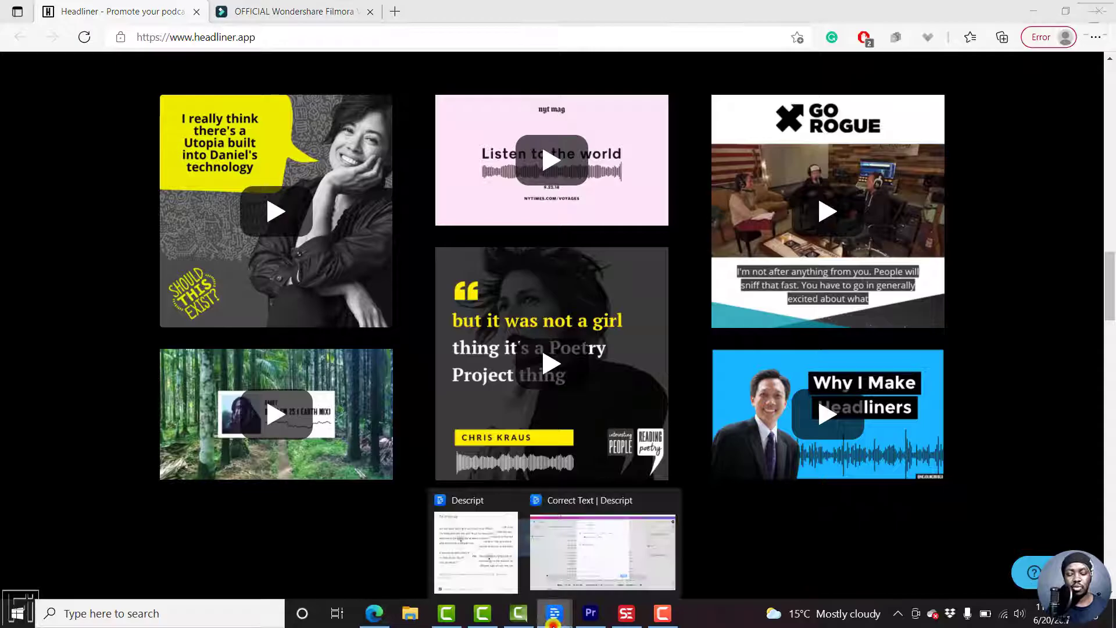
pyautogui.click(578, 577)
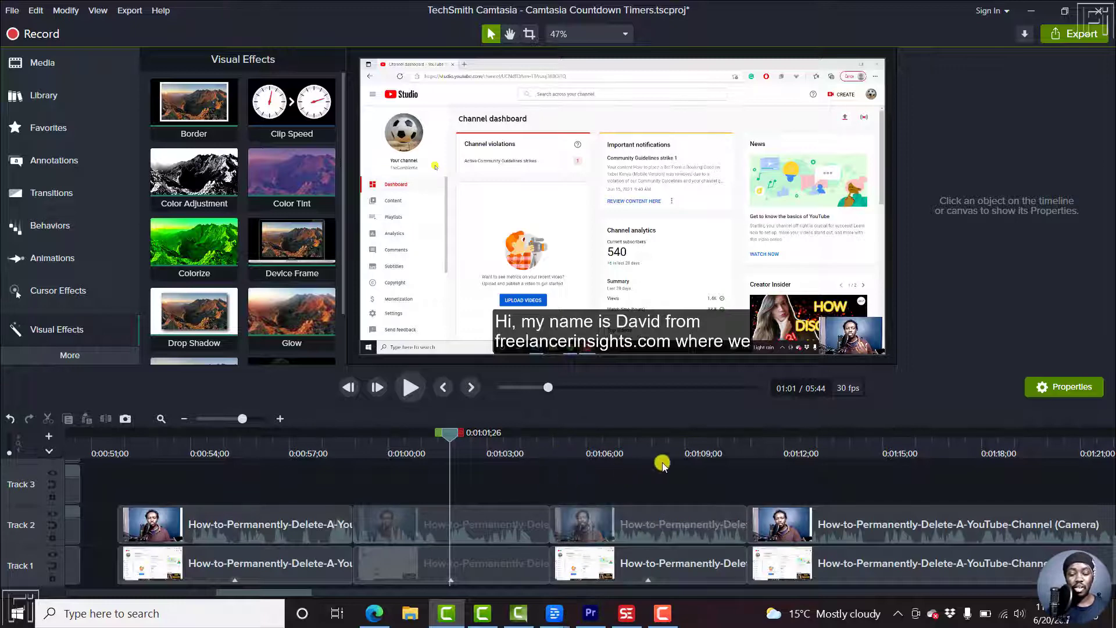
# Step: Move the Camtasia playhead to 0:01:03;04 and select the Track 2 camera clip beneath it
pyautogui.moveTo(449, 436); pyautogui.dragTo(491, 452)
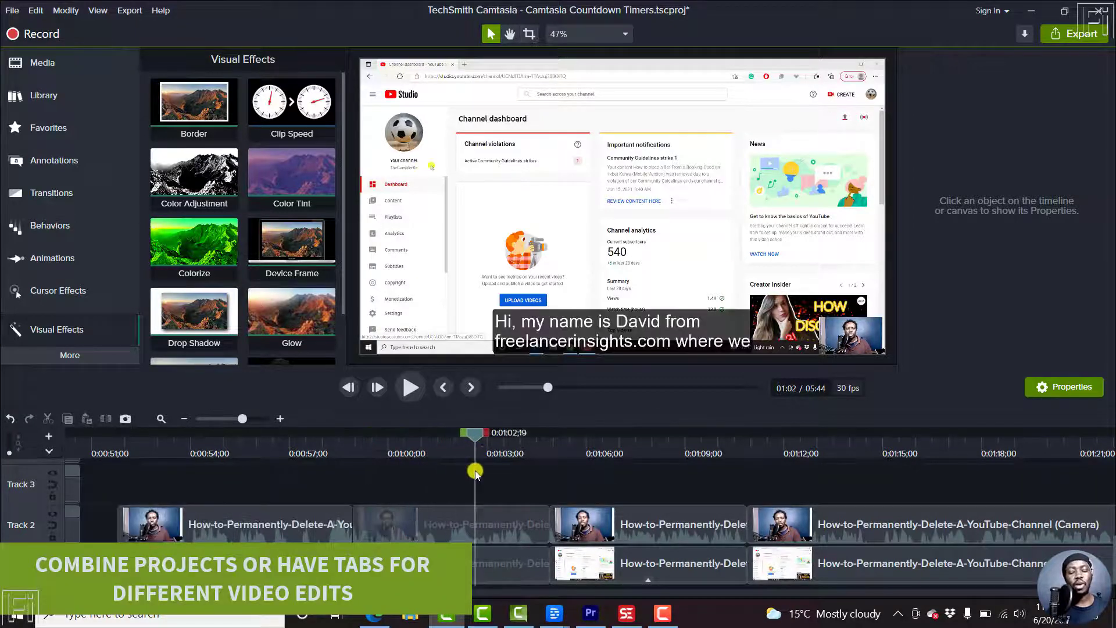
pyautogui.click(477, 535)
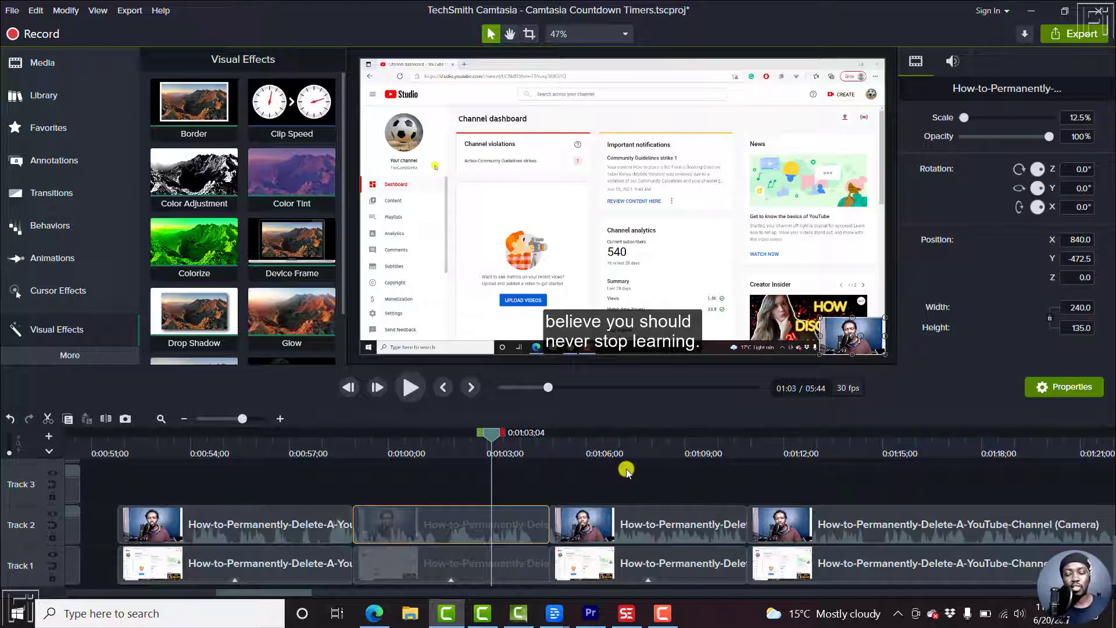
# Step: Switch to Adobe Premiere Pro and create a new sequence from each of the two clips in the combine projects bin
pyautogui.click(598, 613)
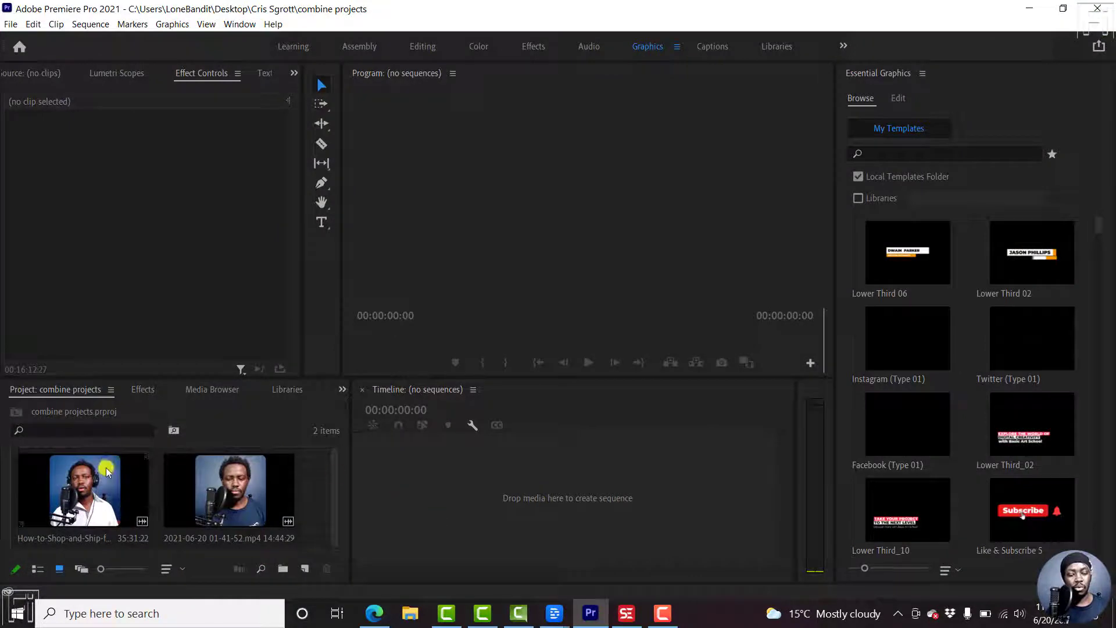
pyautogui.rightClick(75, 473)
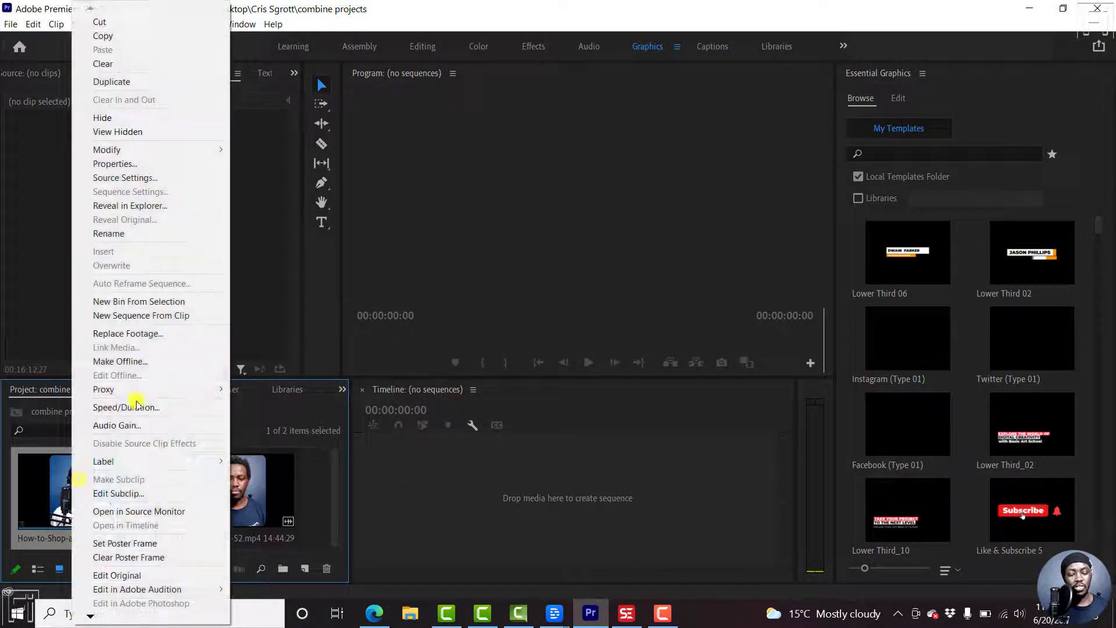
pyautogui.click(127, 318)
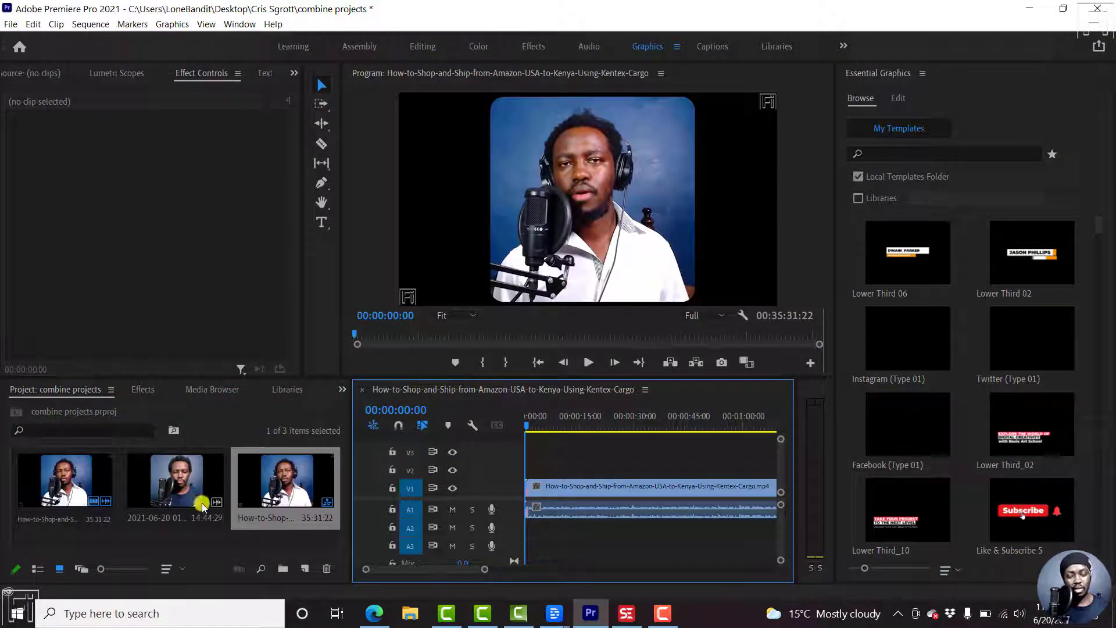
pyautogui.rightClick(158, 483)
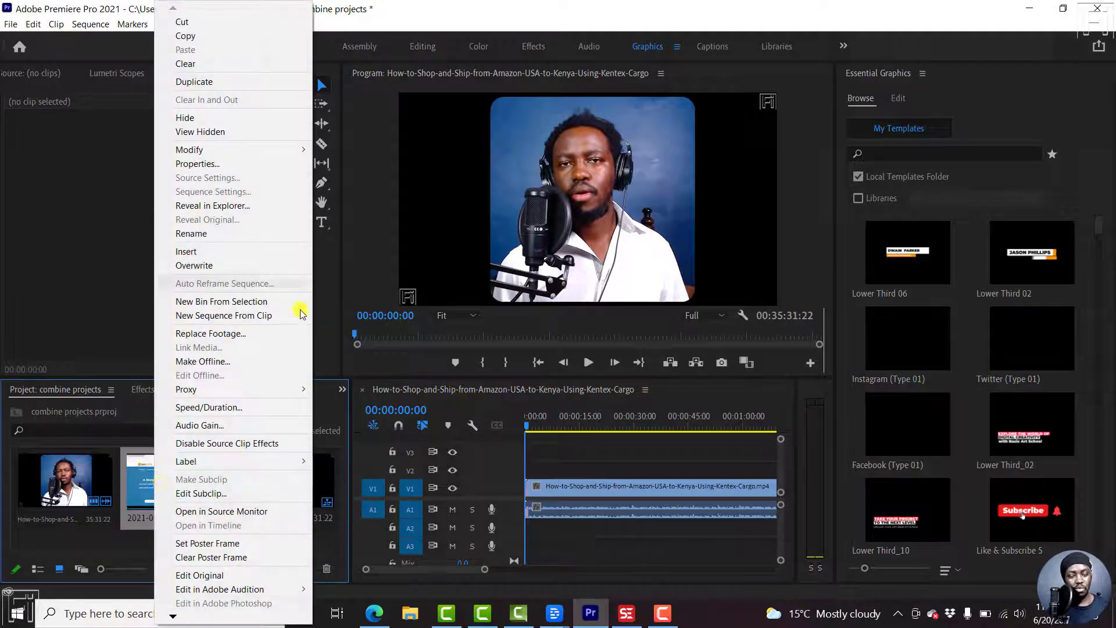
pyautogui.click(240, 315)
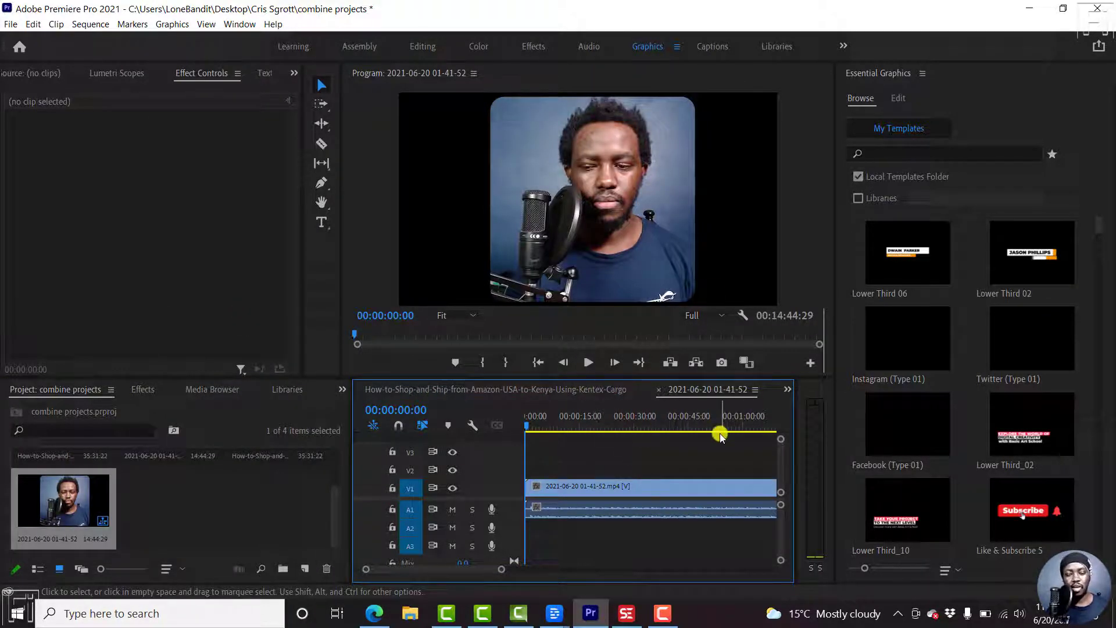
pyautogui.click(563, 426)
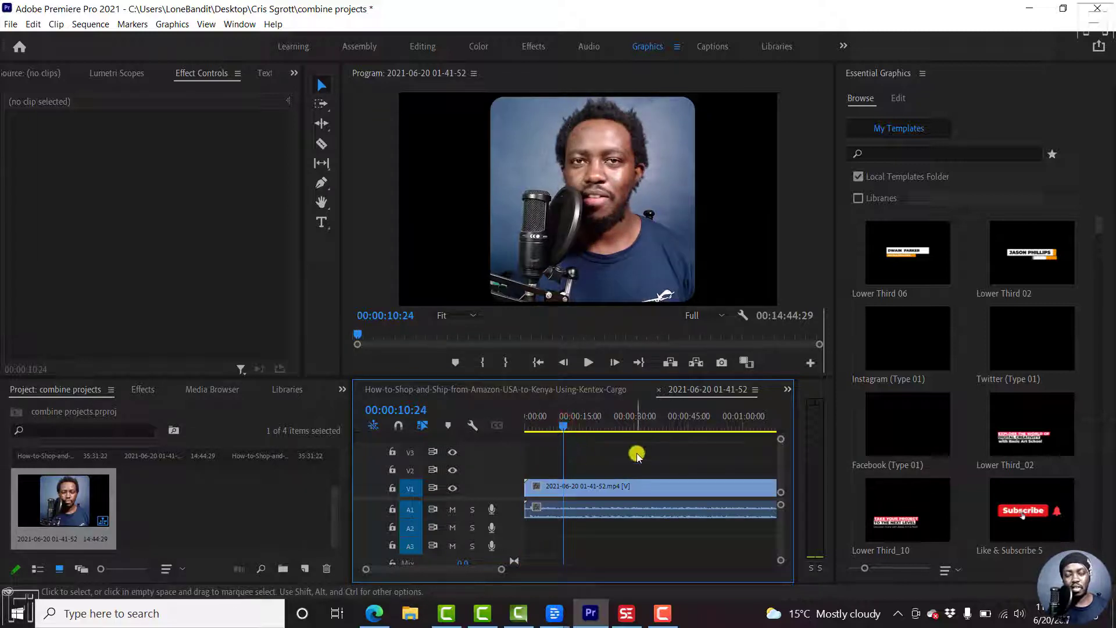
pyautogui.click(561, 489)
pyautogui.press('c')
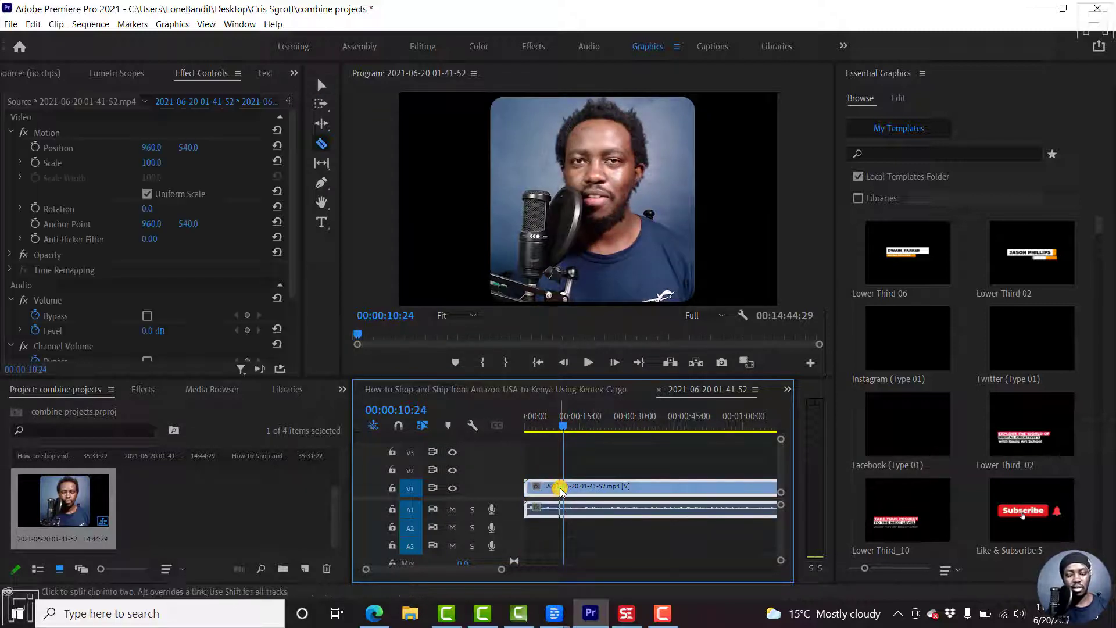
pyautogui.click(563, 488)
pyautogui.click(564, 488)
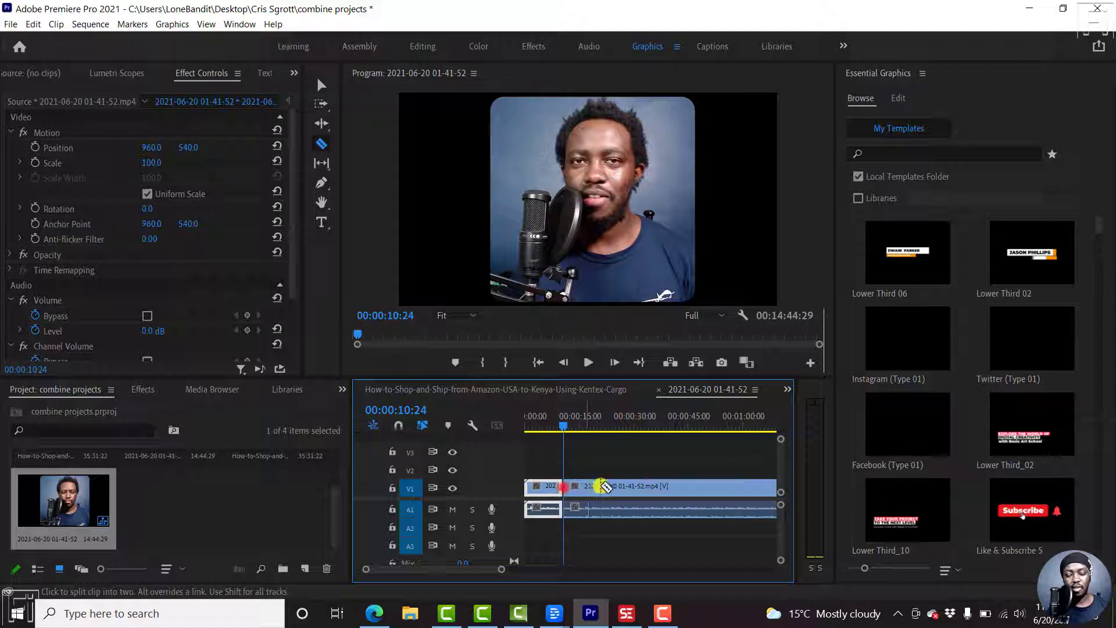
pyautogui.click(634, 487)
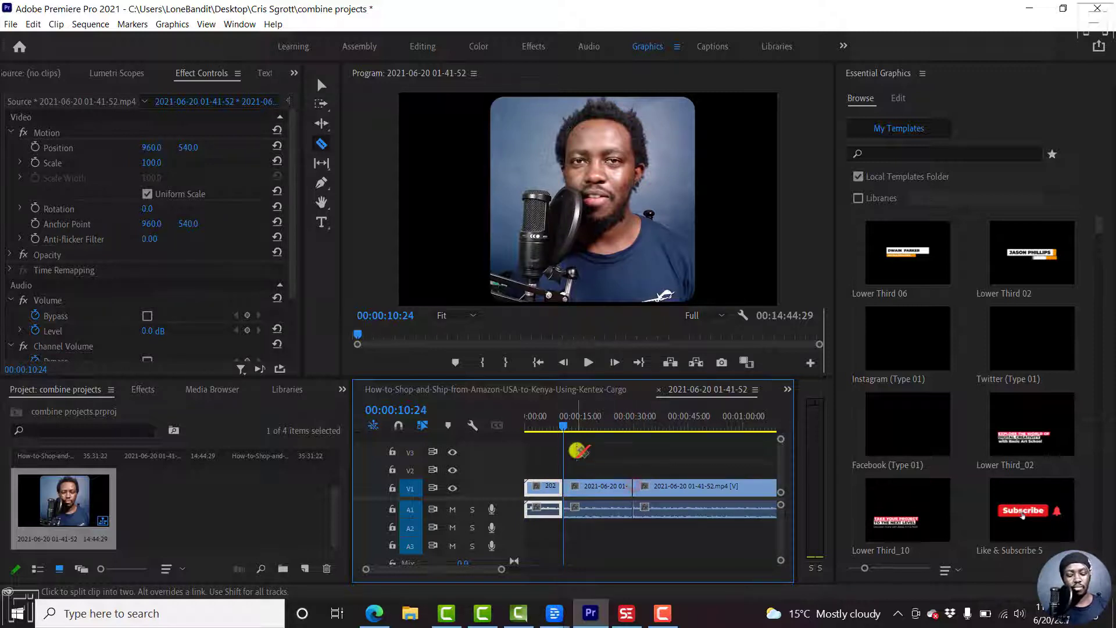
pyautogui.press('v')
# Step: Open the How-to-Shop-and-Ship sequence and zoom its timeline out until the whole clip fits
pyautogui.click(483, 389)
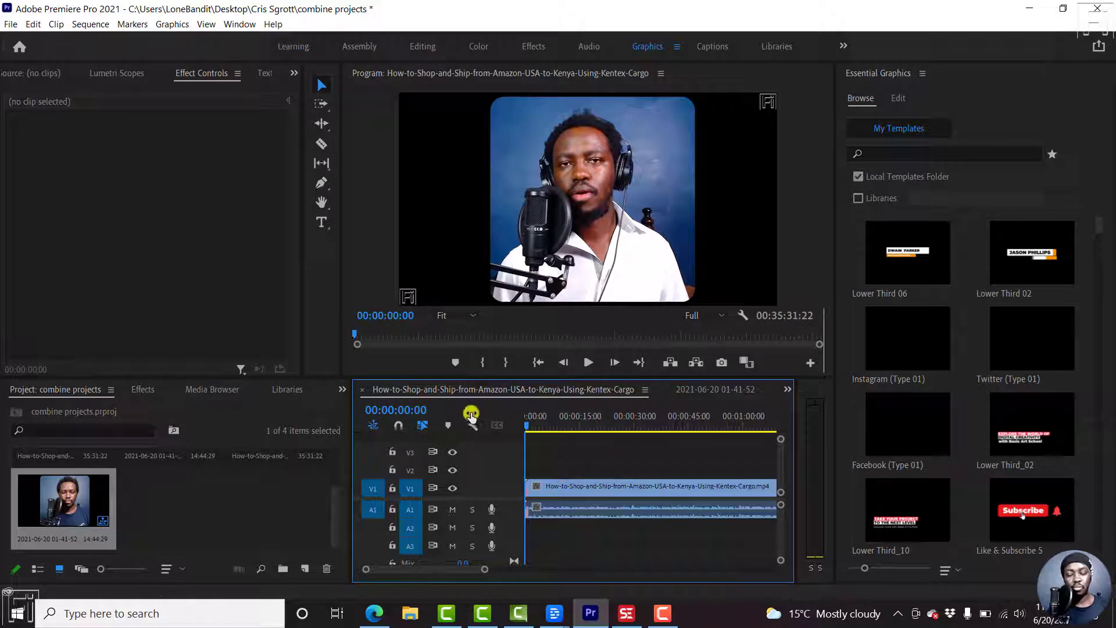
pyautogui.press('-')
pyautogui.press('-')
pyautogui.press('-')
pyautogui.press('-')
pyautogui.press('-')
pyautogui.press('-')
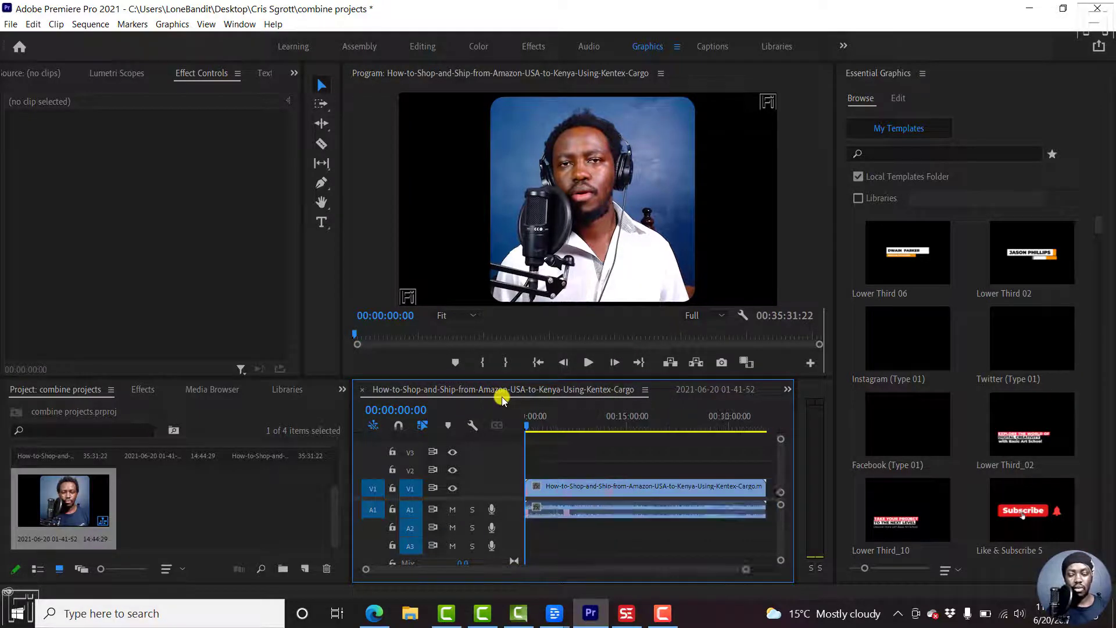
# Step: Compare the two open sequences and place the How-to-Shop-and-Ship sequence's playhead at 00:14:44:15
pyautogui.moveTo(750, 420)
pyautogui.mouseDown()
pyautogui.moveTo(735, 423)
pyautogui.moveTo(764, 418)
pyautogui.moveTo(738, 427)
pyautogui.mouseUp()
pyautogui.click(713, 390)
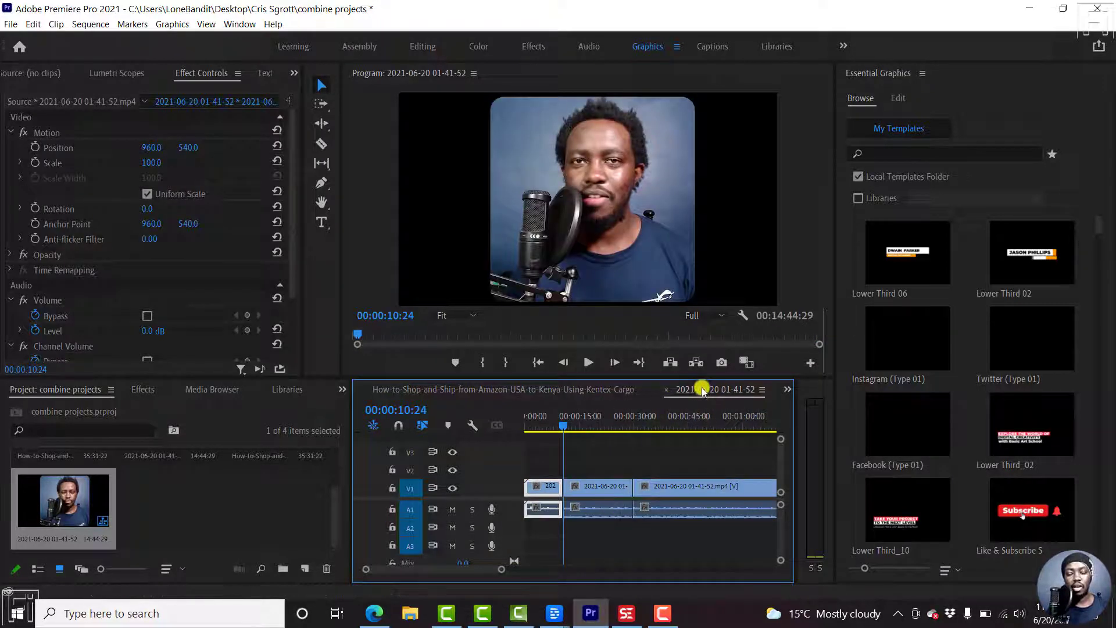
pyautogui.click(555, 388)
pyautogui.click(607, 420)
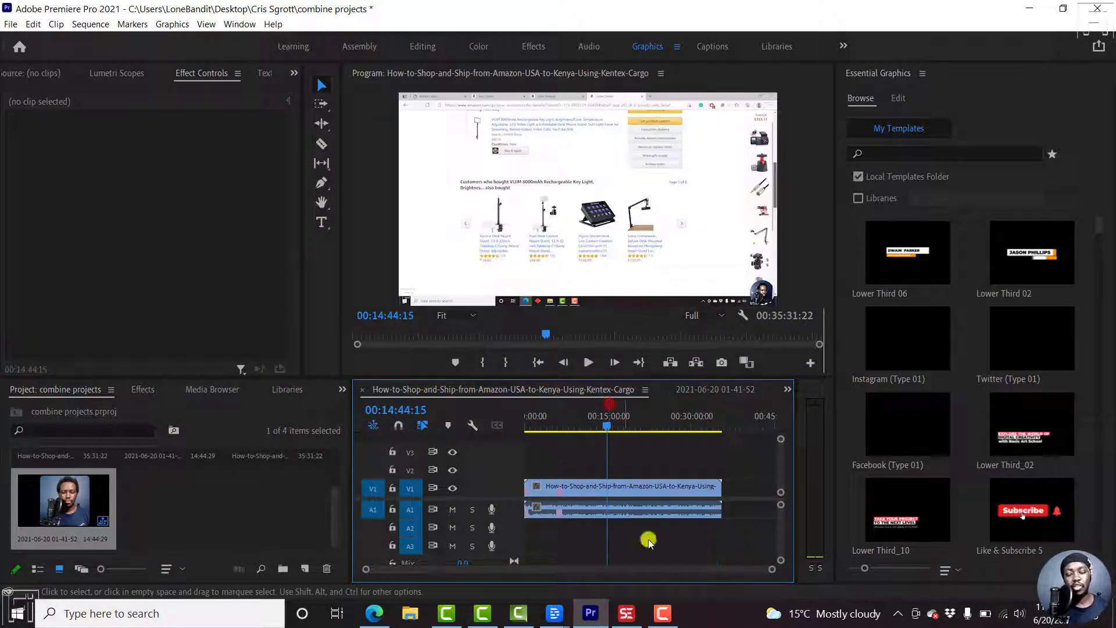
pyautogui.click(709, 386)
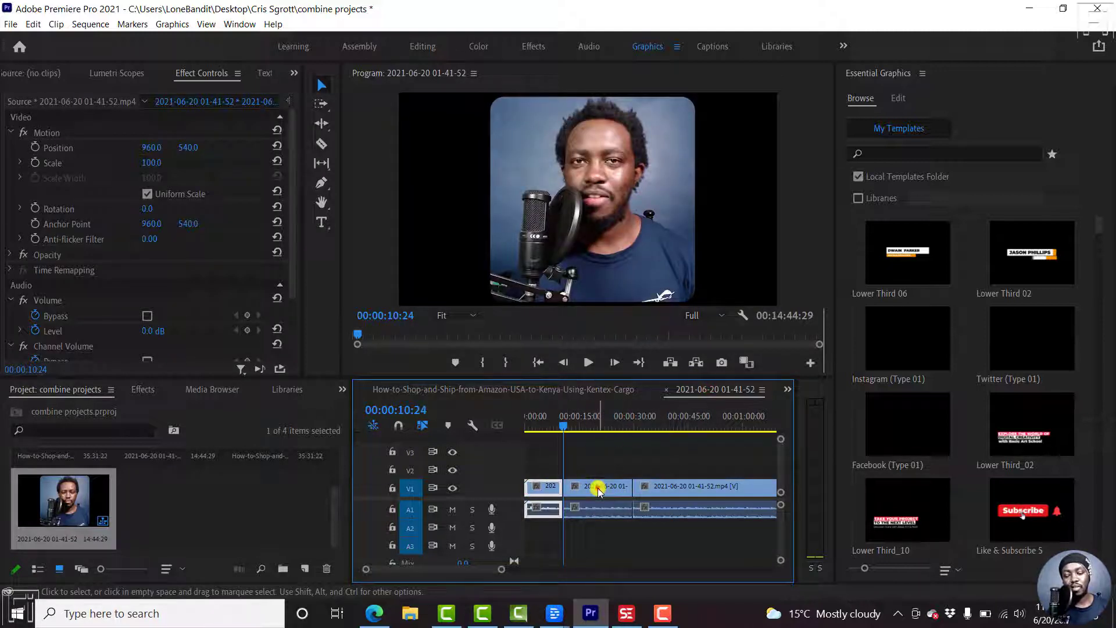
pyautogui.click(599, 490)
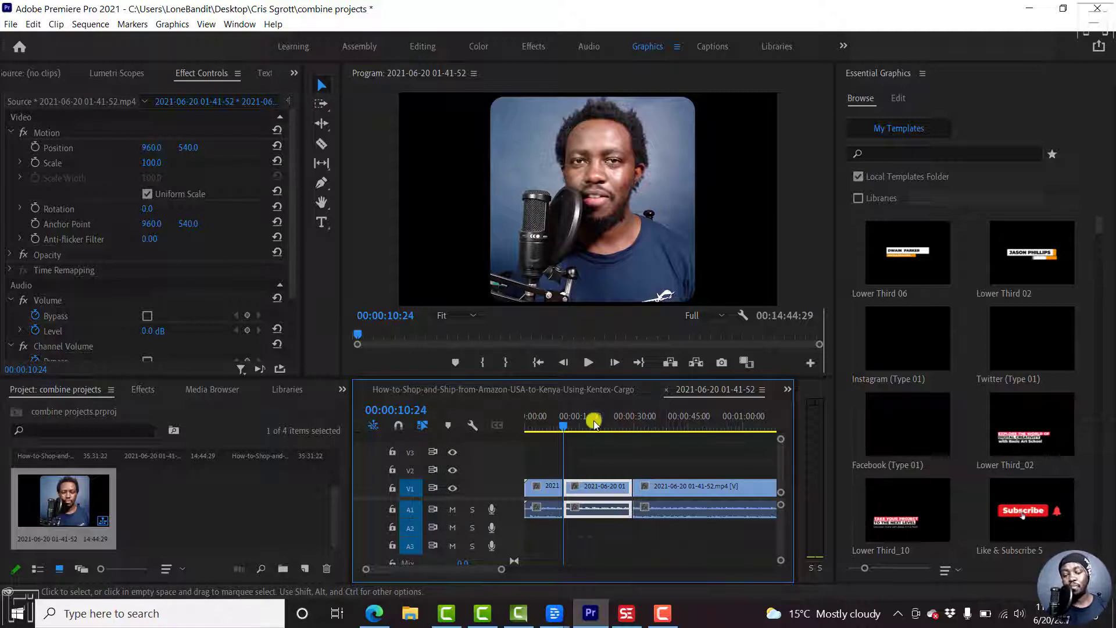
pyautogui.click(537, 390)
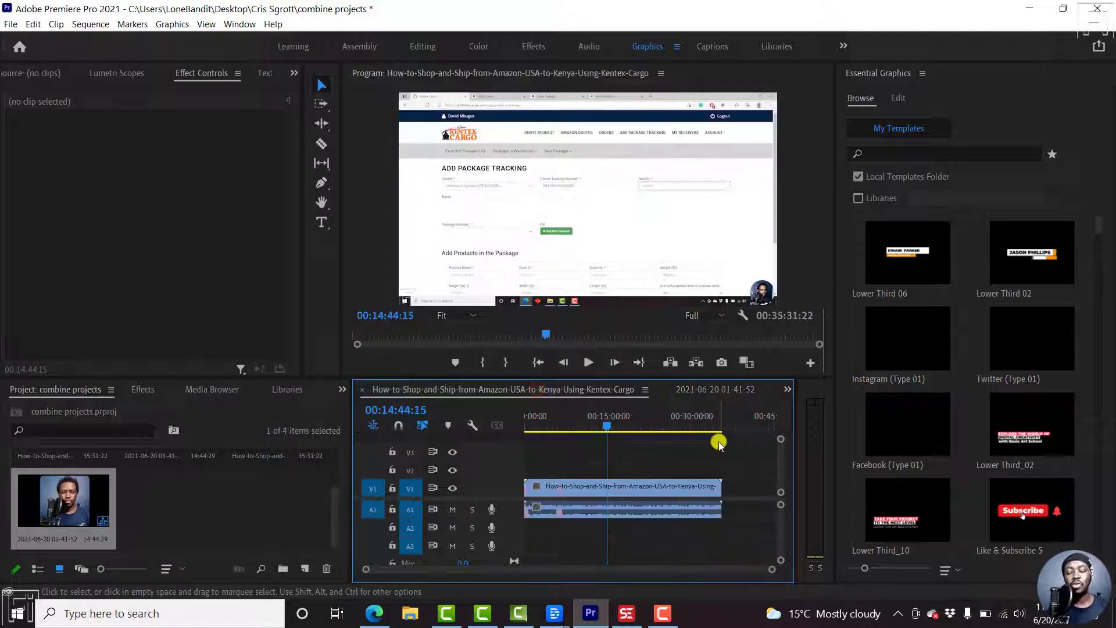
pyautogui.click(745, 427)
pyautogui.moveTo(747, 429); pyautogui.dragTo(745, 465)
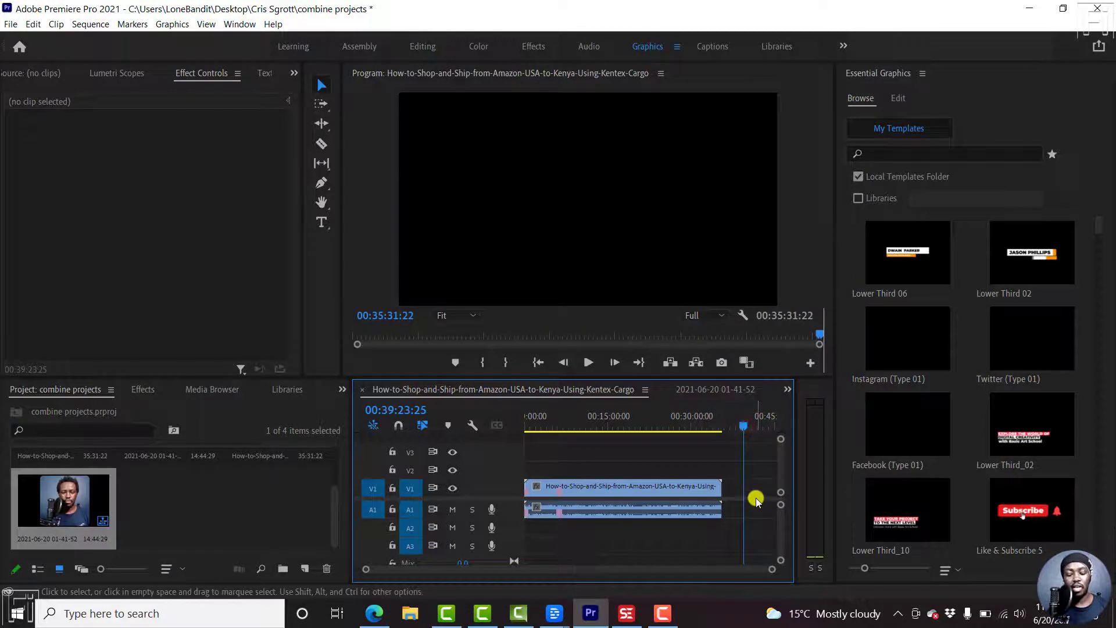
pyautogui.hotkey('ctrl', 'v')
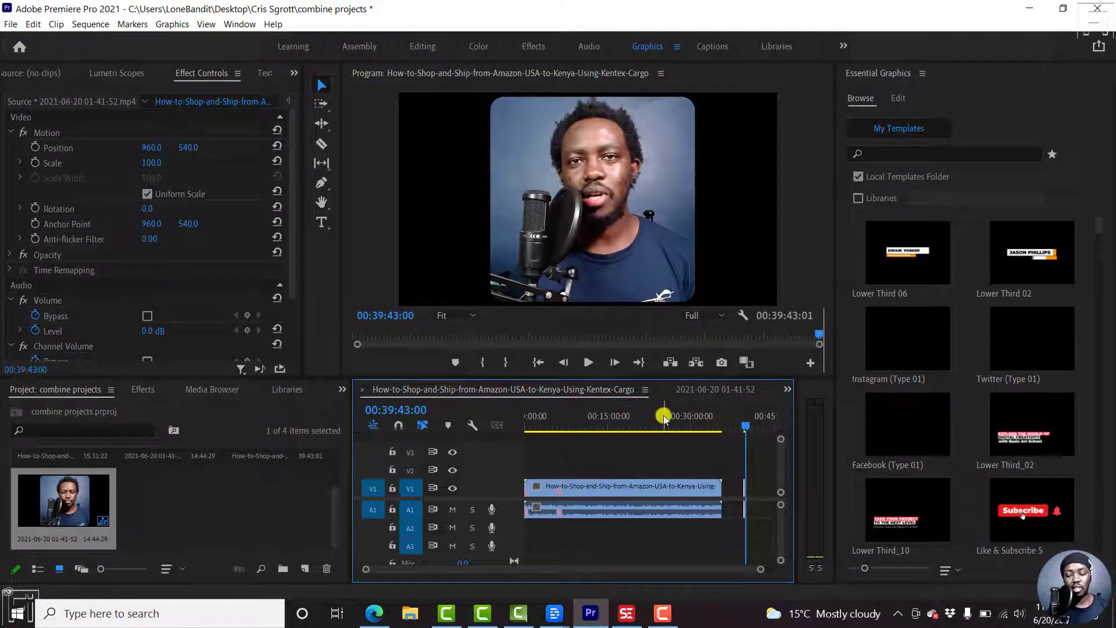
# Step: Move the pasted segment against the end of the long clip, then shift it away to end at about 00:37:18
pyautogui.press('=')
pyautogui.press('=')
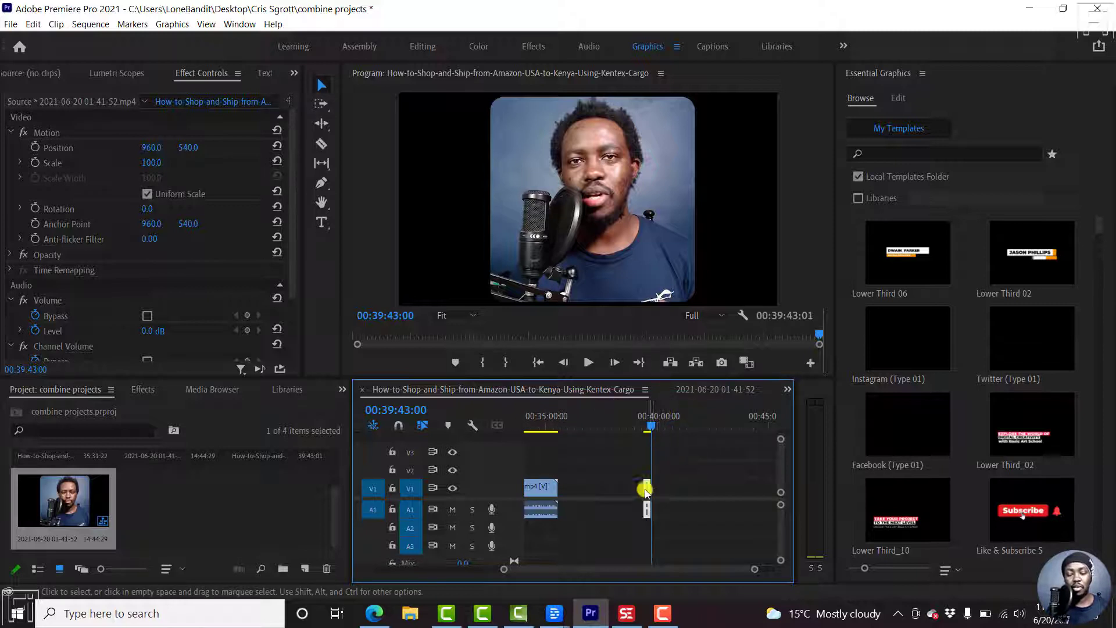
pyautogui.moveTo(647, 487); pyautogui.dragTo(561, 491)
pyautogui.click(541, 416)
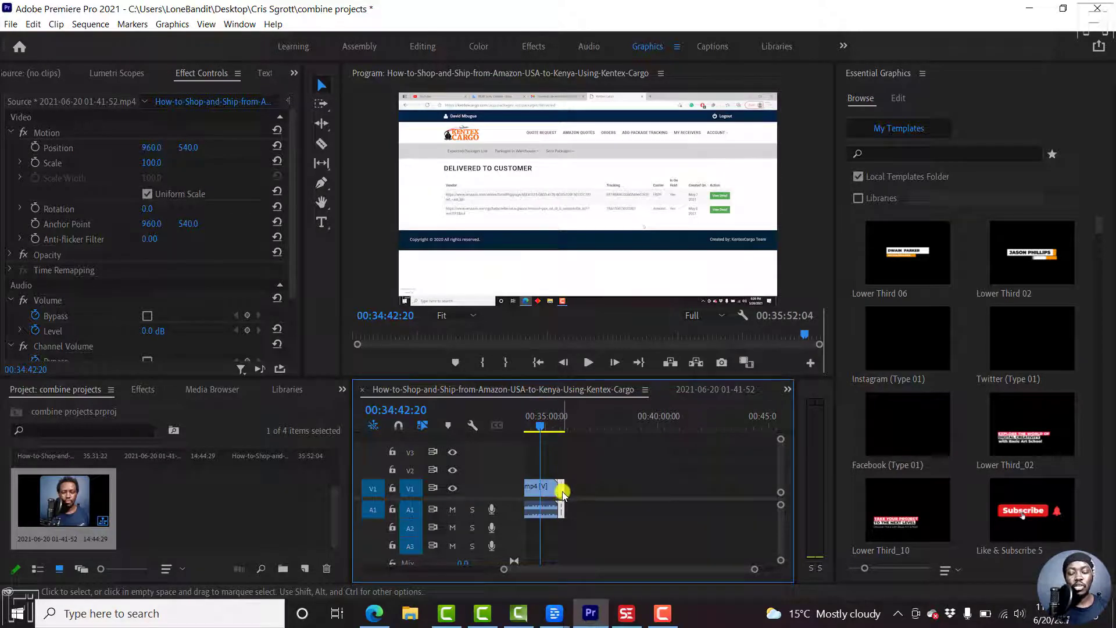
pyautogui.moveTo(558, 491); pyautogui.dragTo(593, 489)
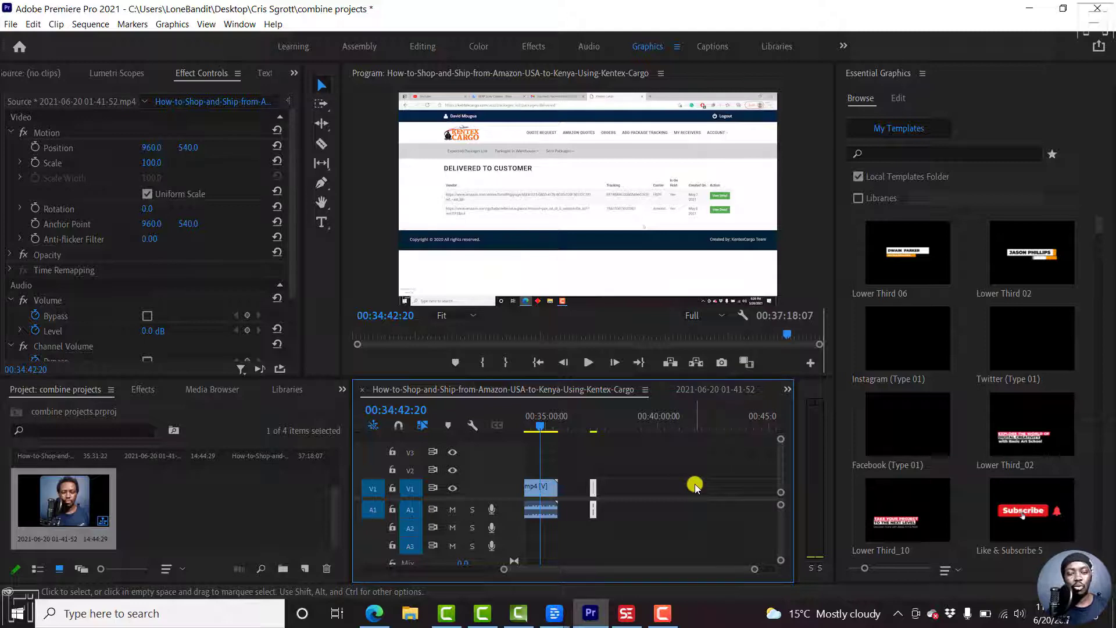
# Step: Switch to the Camtasia Countdown Timers project and show the available visual effects
pyautogui.click(446, 614)
pyautogui.click(39, 62)
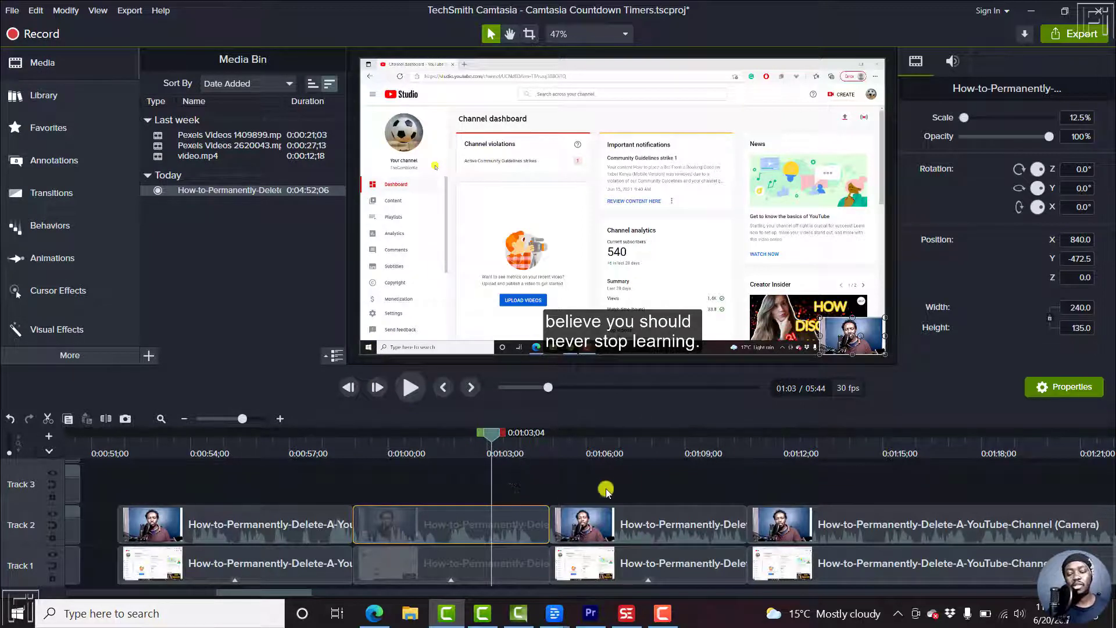
pyautogui.click(186, 416)
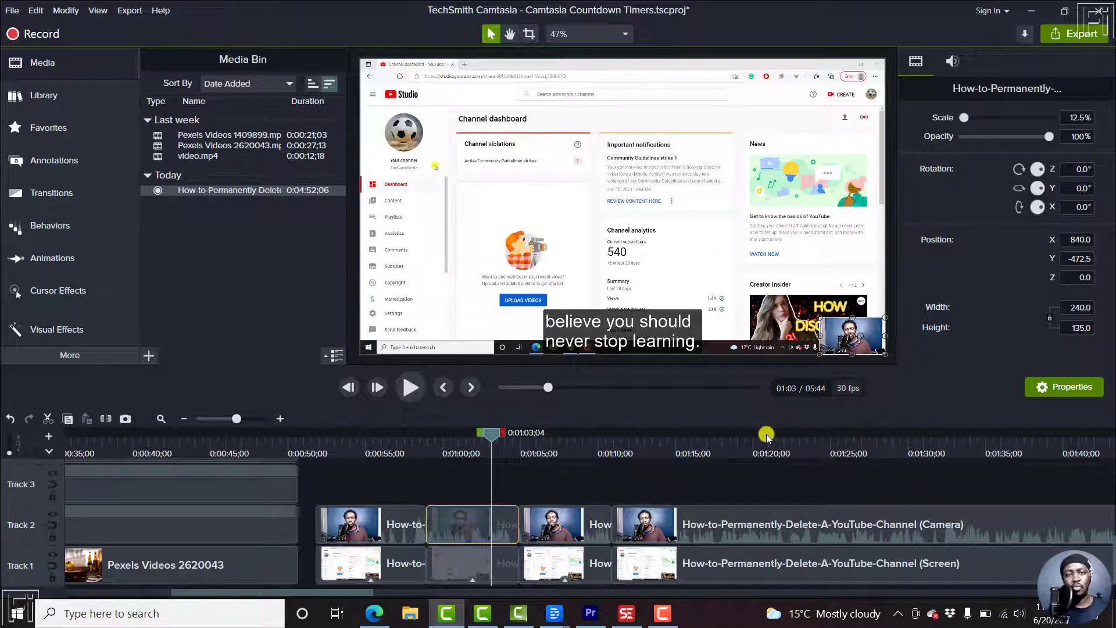
pyautogui.click(45, 328)
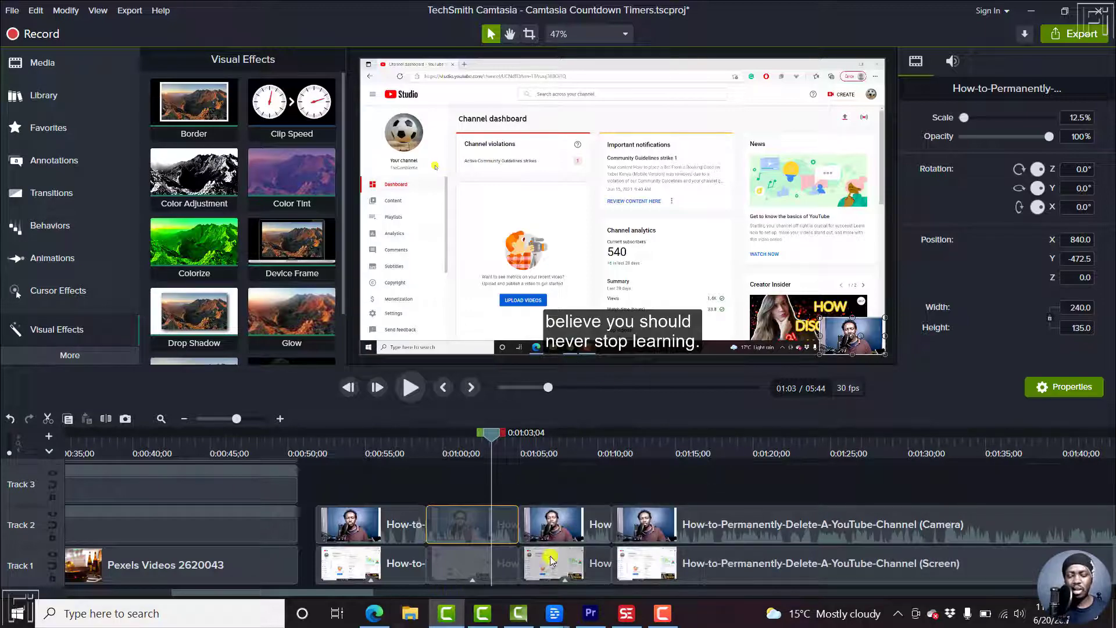
# Step: Bring up the Wondershare Filmora video editor page in the Edge browser and return to Camtasia
pyautogui.click(374, 613)
pyautogui.click(268, 4)
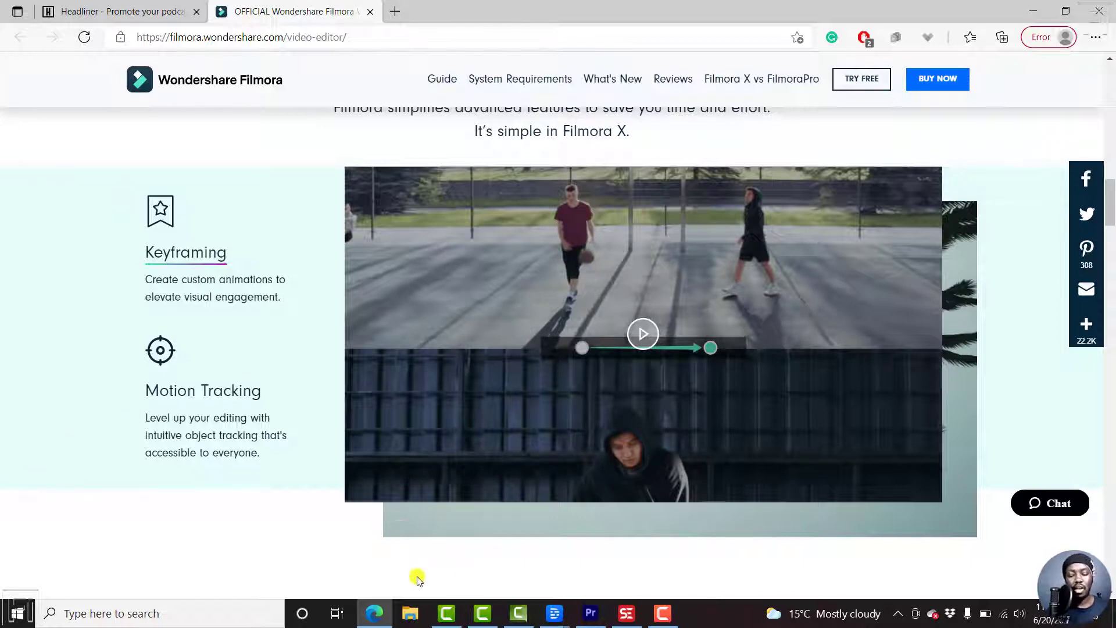
pyautogui.click(446, 613)
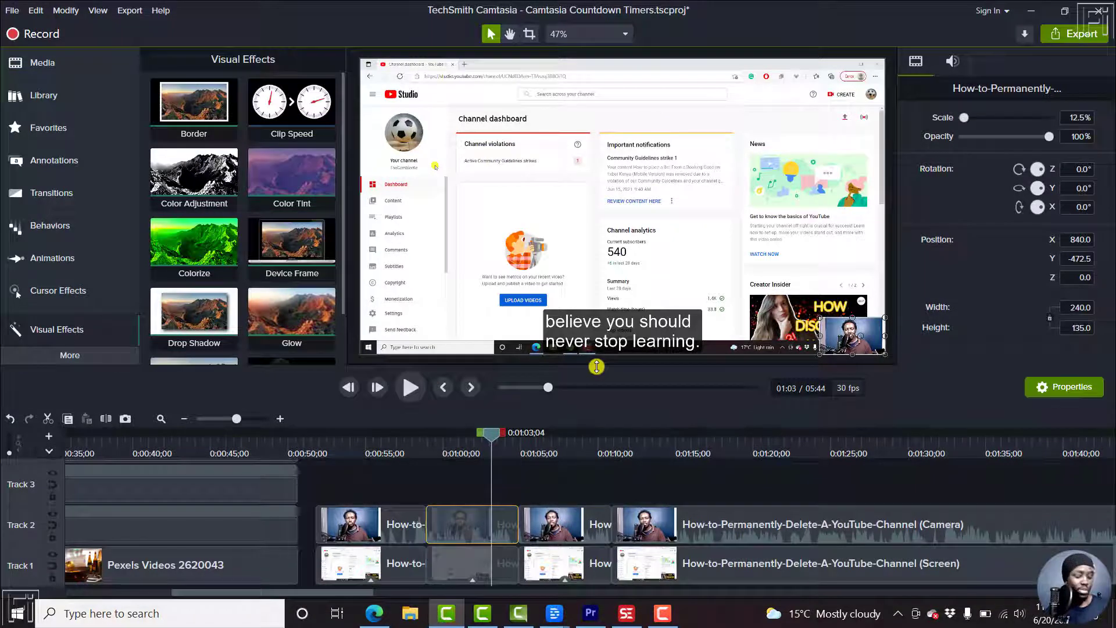